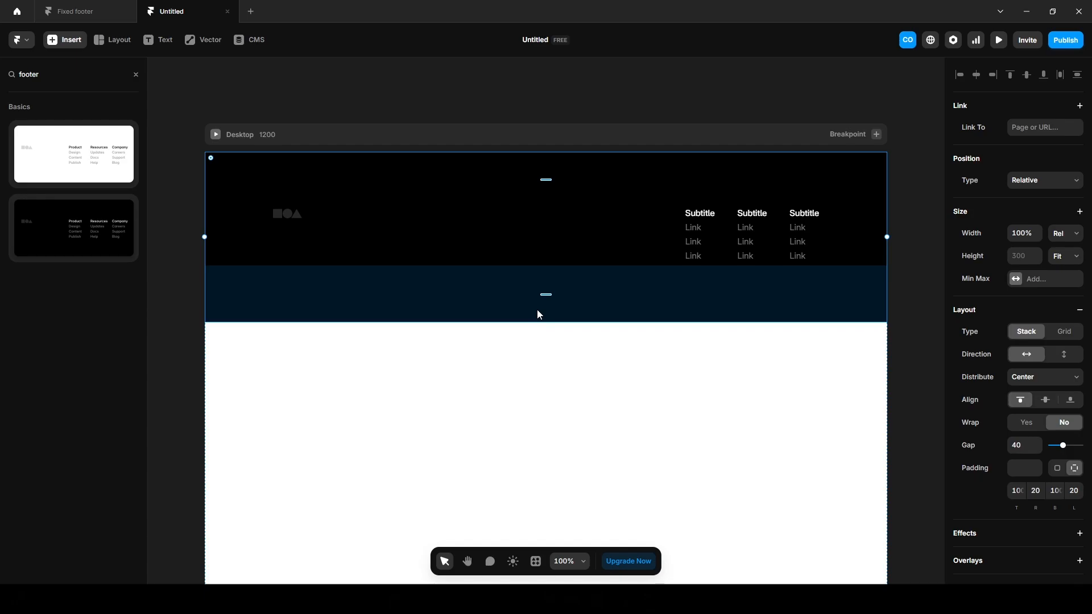
# Delete the inserted template Footer frame.
pyautogui.click(537, 314)
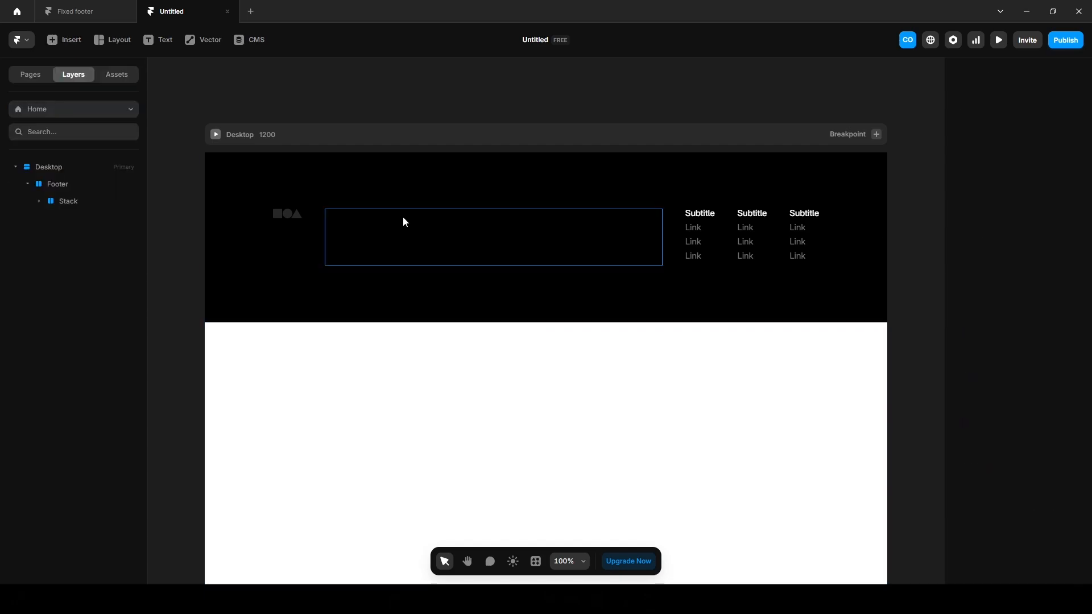
pyautogui.click(402, 220)
pyautogui.click(312, 180)
pyautogui.press('Delete')
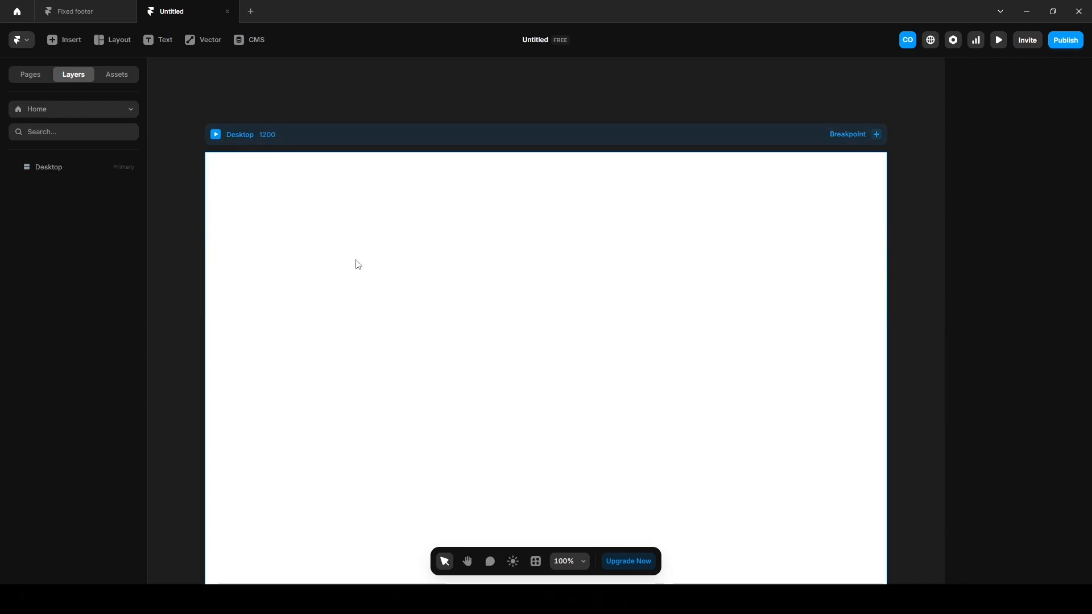
# Draw a new frame near the top of the page with width set to Fill.
pyautogui.press('f')
pyautogui.moveTo(317, 194); pyautogui.dragTo(766, 453)
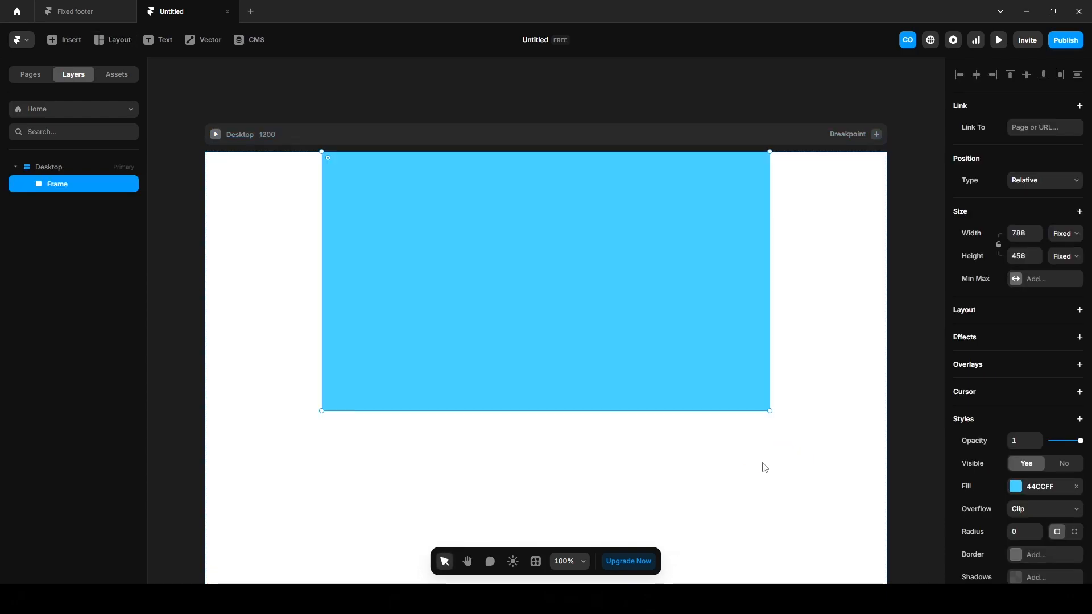
pyautogui.click(1062, 233)
pyautogui.click(1055, 276)
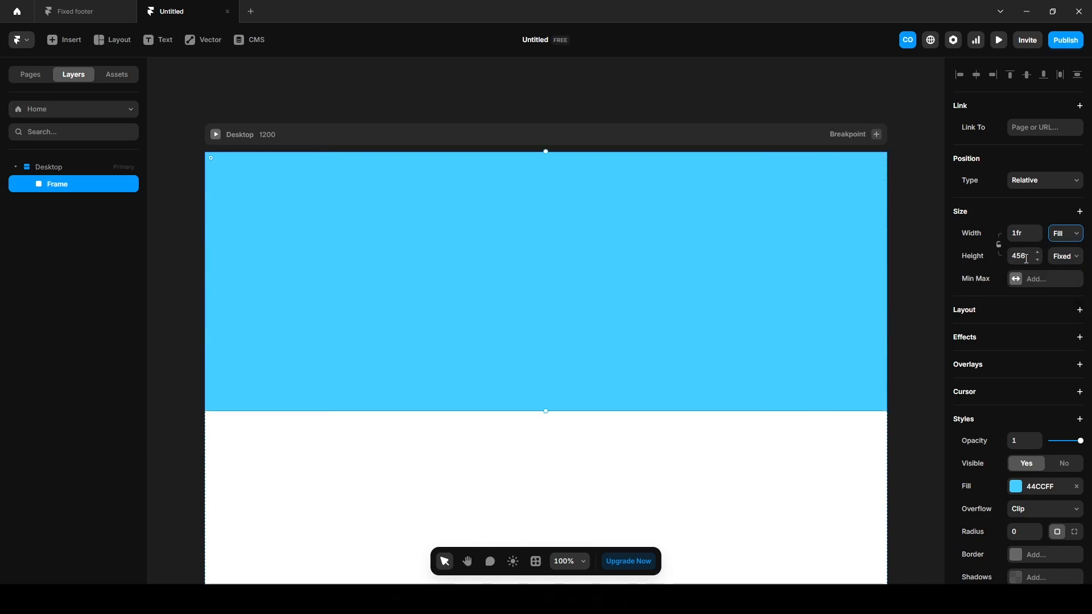
# Rename the frame 'Footer', give it a Stack layout, and place a text layer inside.
pyautogui.doubleClick(54, 185)
pyautogui.write('Footer')
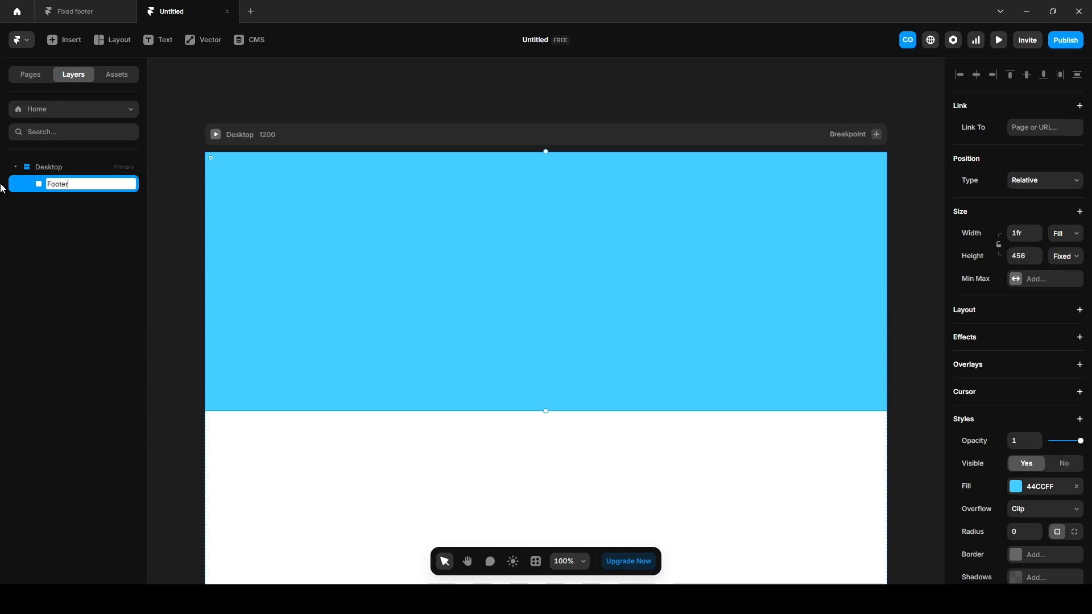
pyautogui.press('Return')
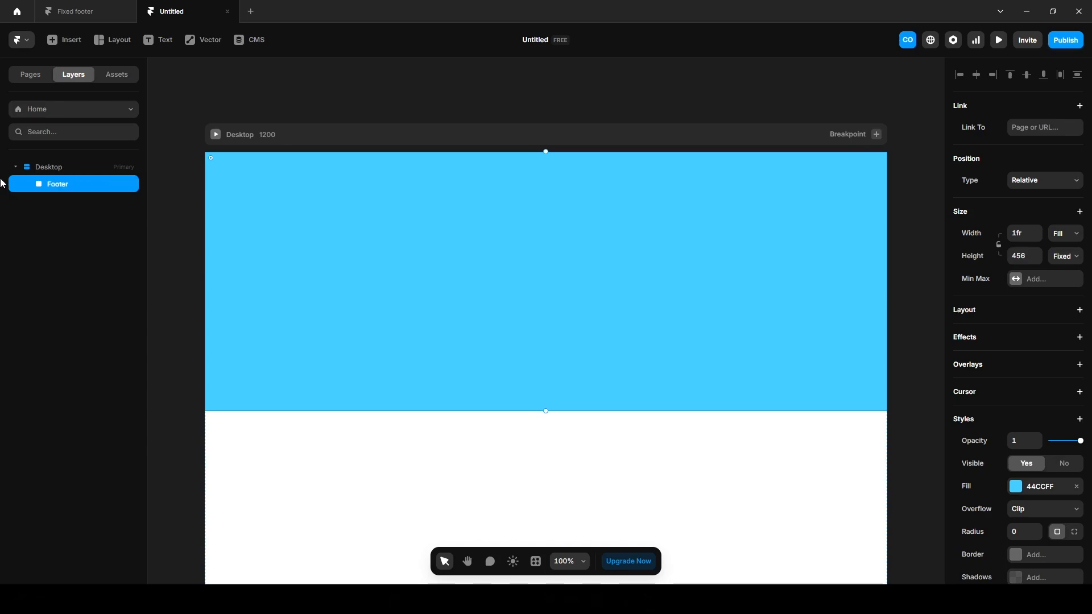
pyautogui.click(974, 312)
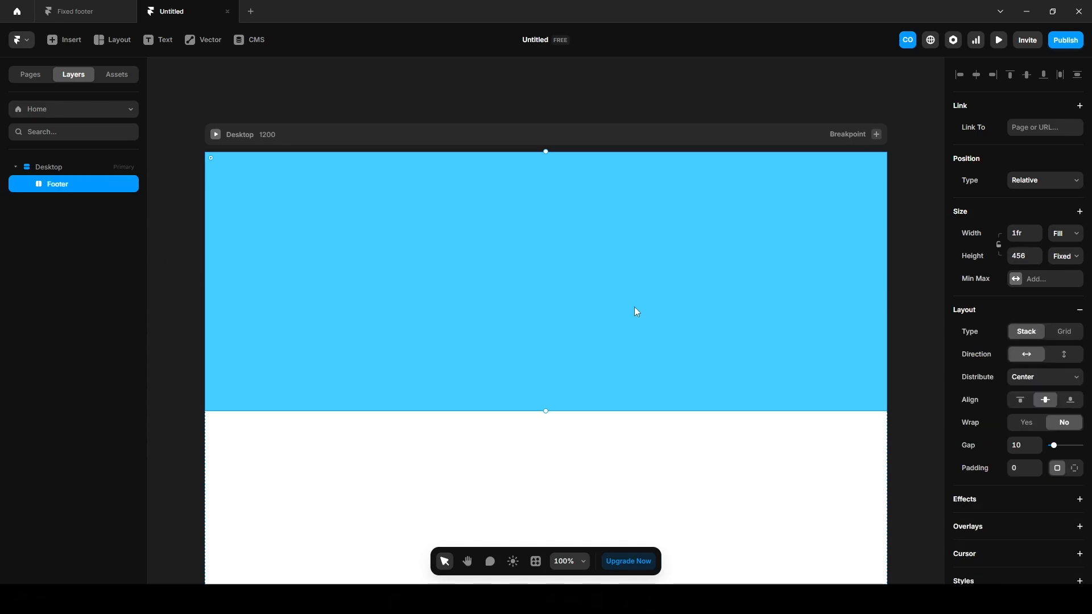
pyautogui.press('t')
pyautogui.click(537, 272)
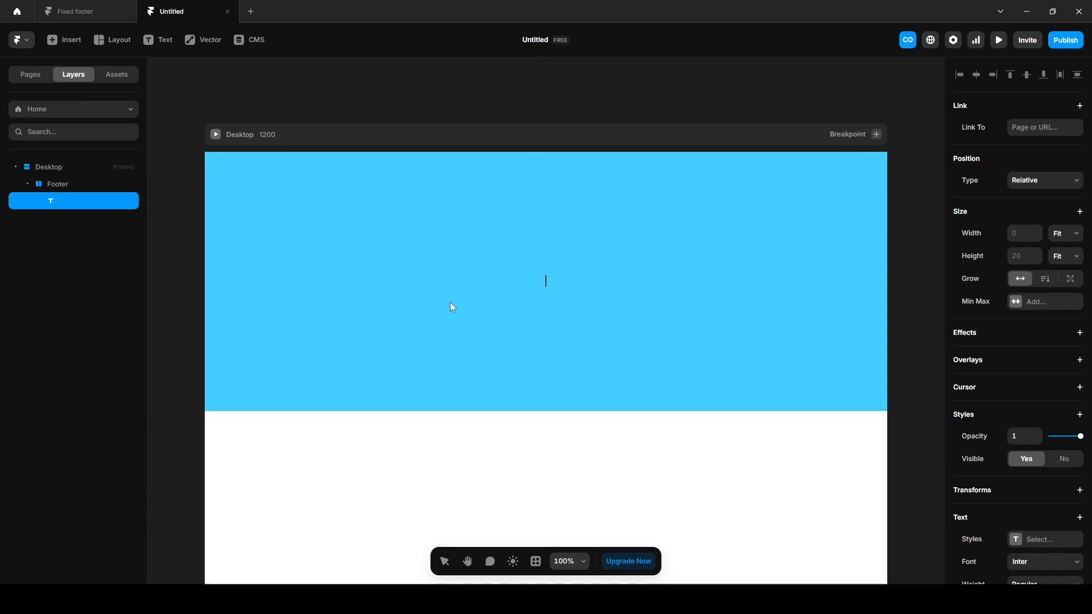
# Type 'Work' into the text layer and set its width to Fill.
pyautogui.write('Work')
pyautogui.click(1062, 242)
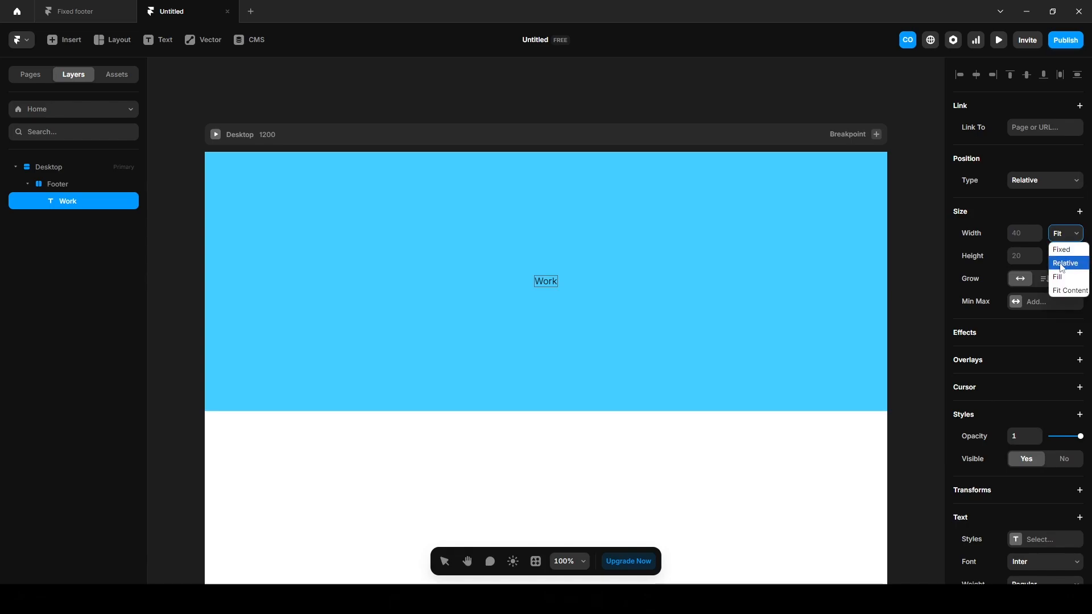
pyautogui.click(1055, 284)
# Style the Work text at 120 px size, Bold weight, left-aligned.
pyautogui.scroll(-3, 1032, 471)
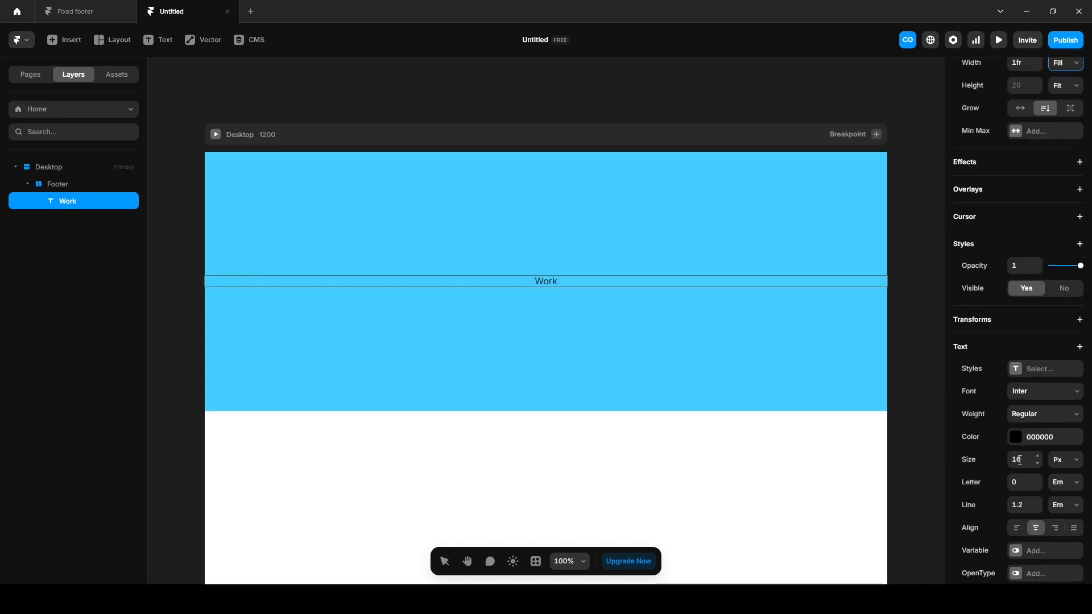
pyautogui.moveTo(1022, 459); pyautogui.dragTo(915, 535)
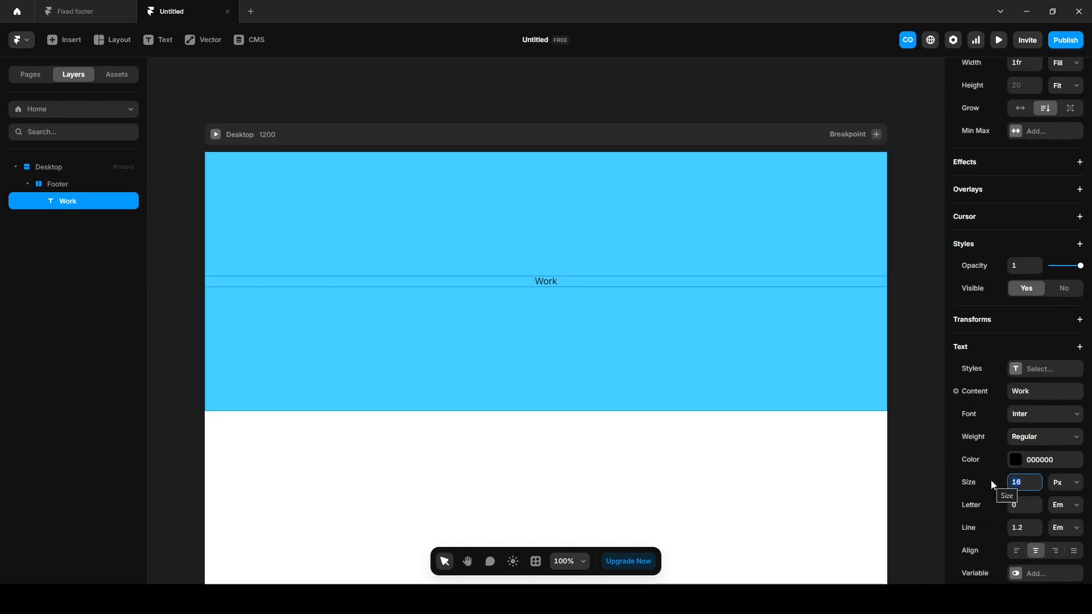
pyautogui.write('120')
pyautogui.press('Return')
pyautogui.click(1032, 436)
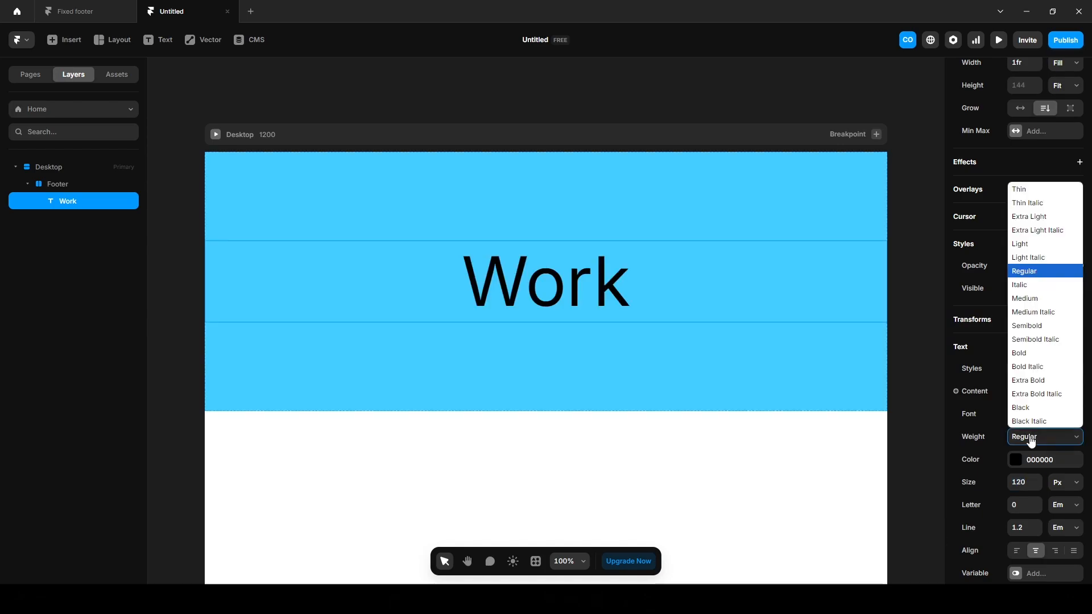
pyautogui.click(1025, 362)
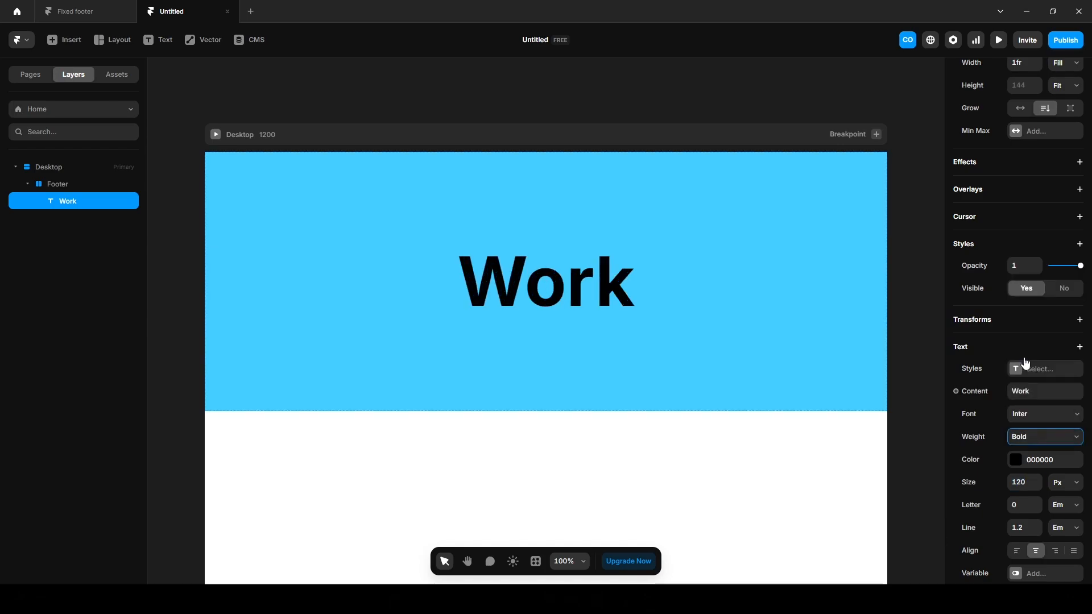
pyautogui.click(1017, 551)
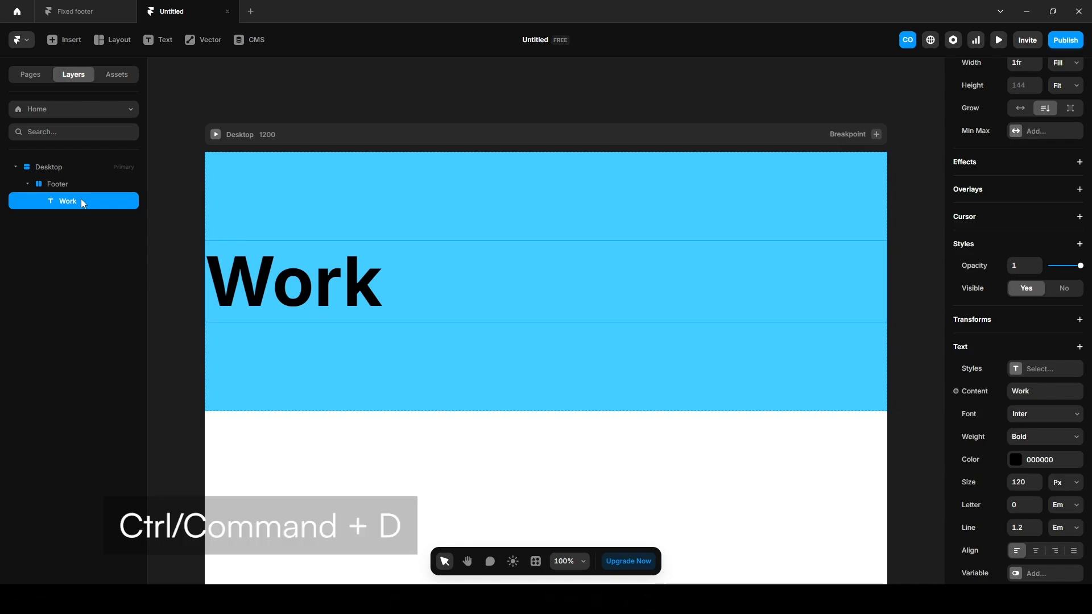
# Duplicate the Work text into four items and wrap them in a vertical stack named 'Menu'.
pyautogui.hotkey('ctrl', 'd')
pyautogui.hotkey('ctrl', 'd')
pyautogui.hotkey('ctrl', 'd')
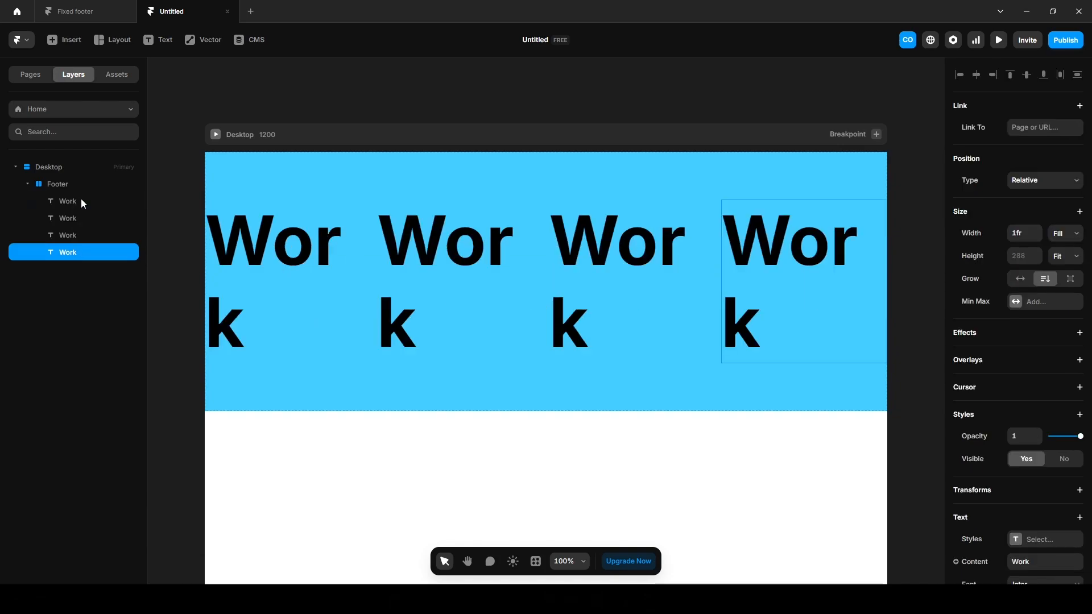
pyautogui.keyDown('shift'); pyautogui.click(70, 206); pyautogui.keyUp('shift')
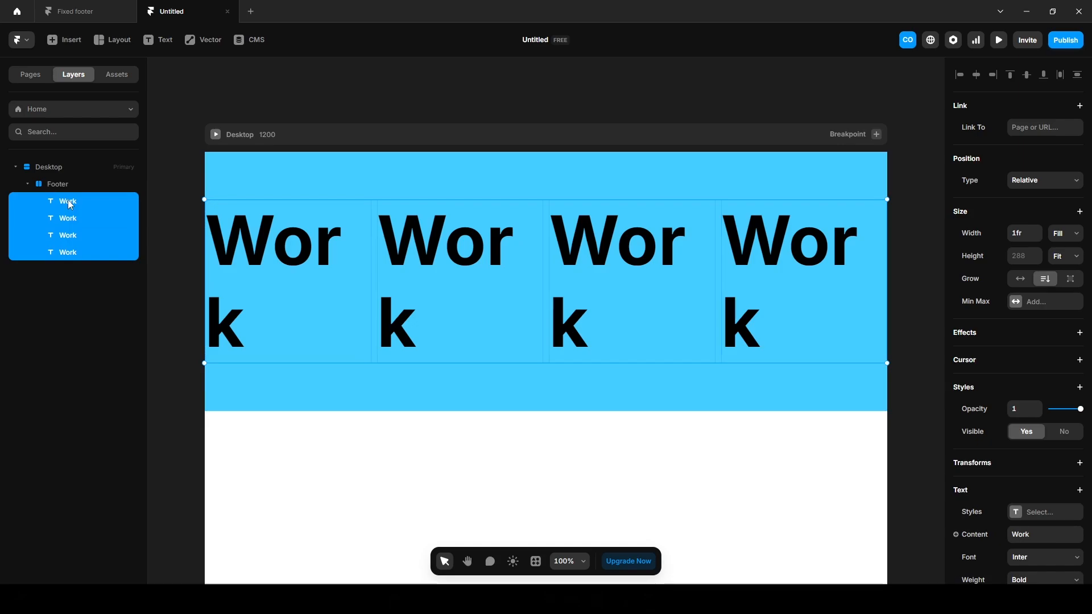
pyautogui.hotkey('ctrl', 'alt', 'Return')
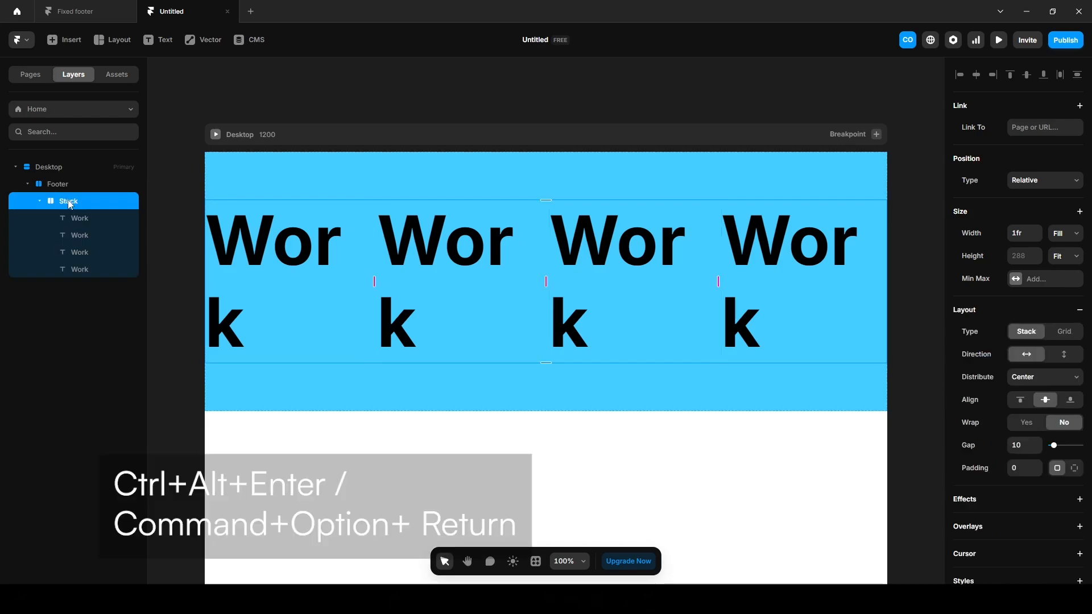
pyautogui.doubleClick(69, 201)
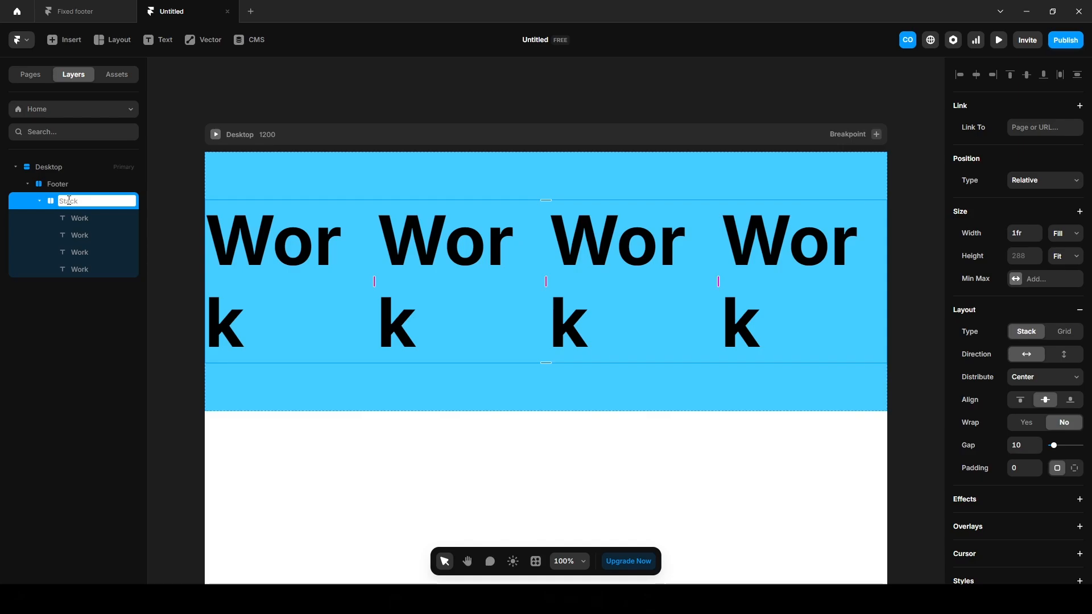
pyautogui.write('Menu')
pyautogui.press('Return')
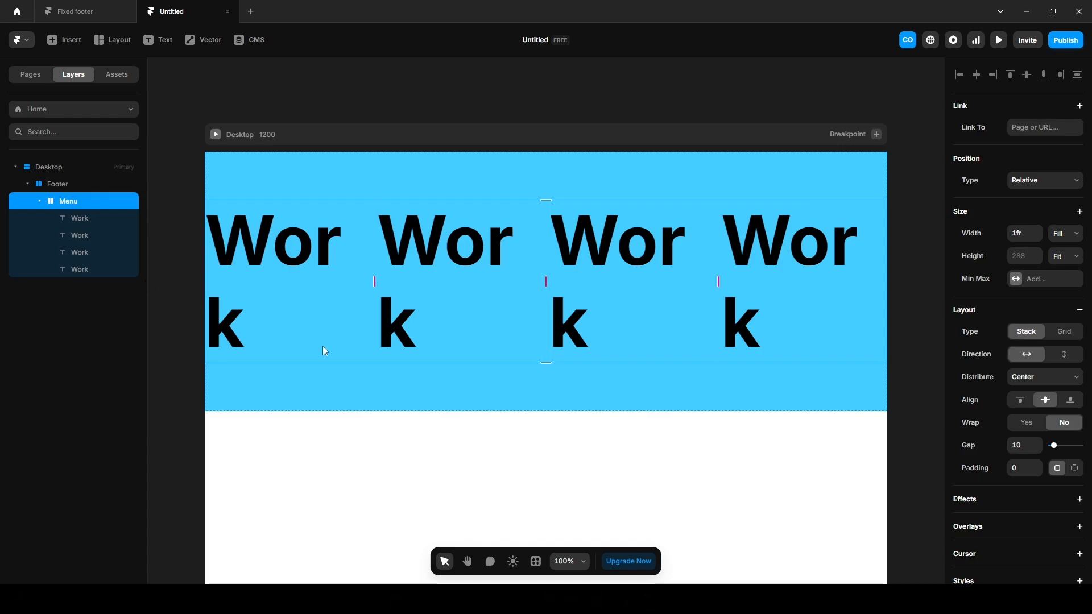
pyautogui.click(1064, 355)
# Set the Footer height to Fit Content and its fill to white.
pyautogui.click(54, 184)
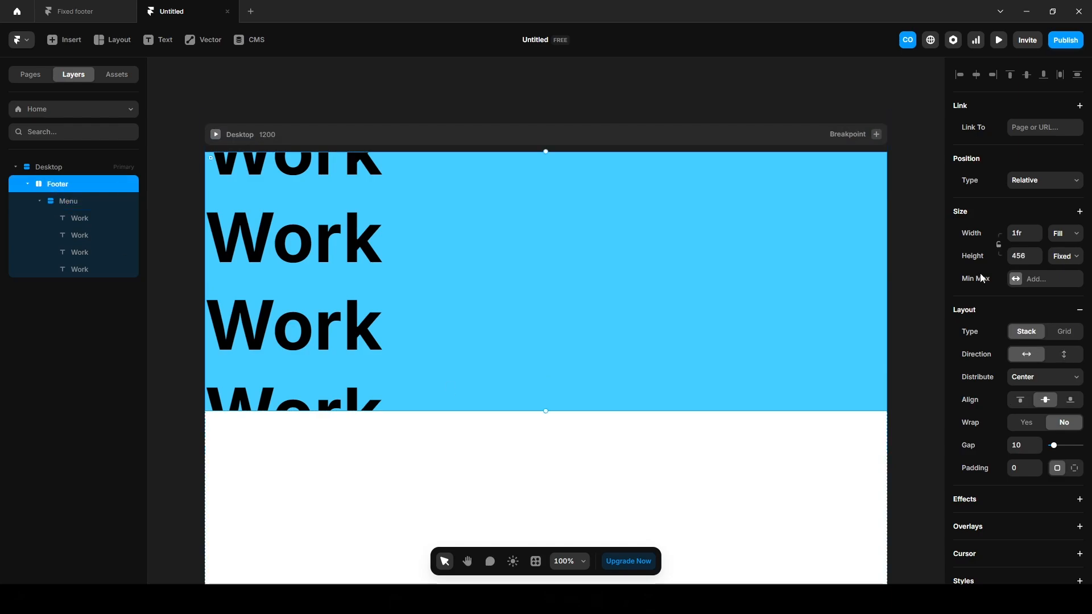
pyautogui.click(1062, 257)
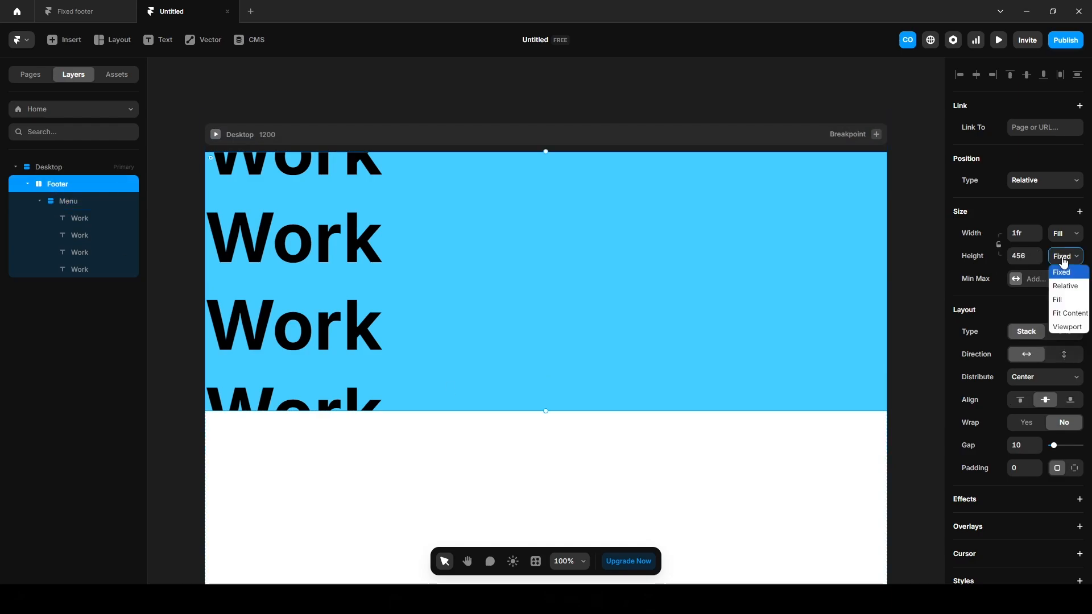
pyautogui.click(1065, 314)
pyautogui.scroll(-4, 991, 483)
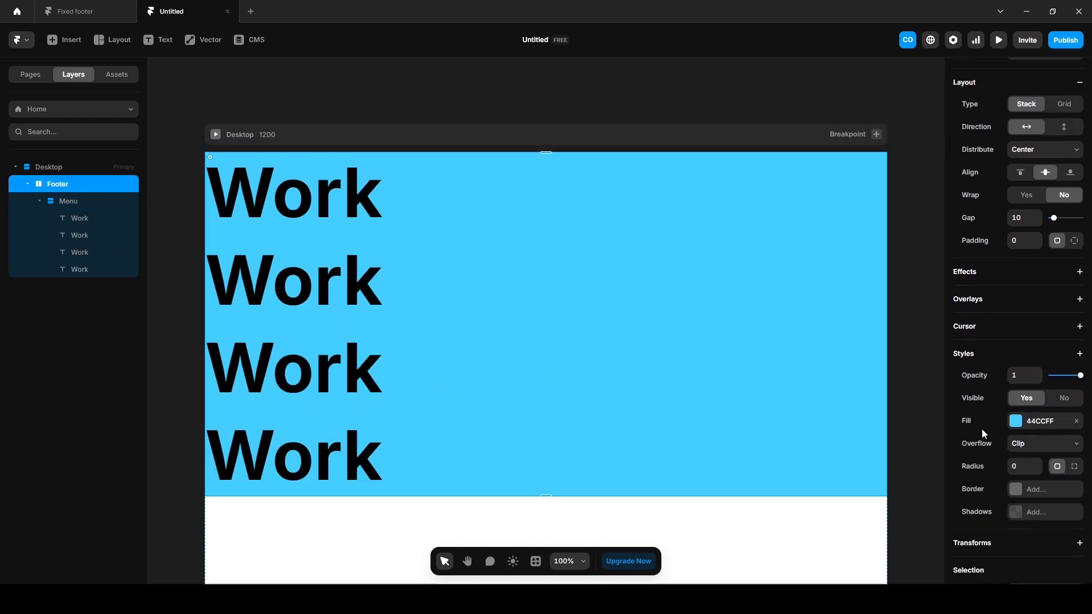
pyautogui.click(1016, 421)
pyautogui.moveTo(825, 427); pyautogui.dragTo(795, 413)
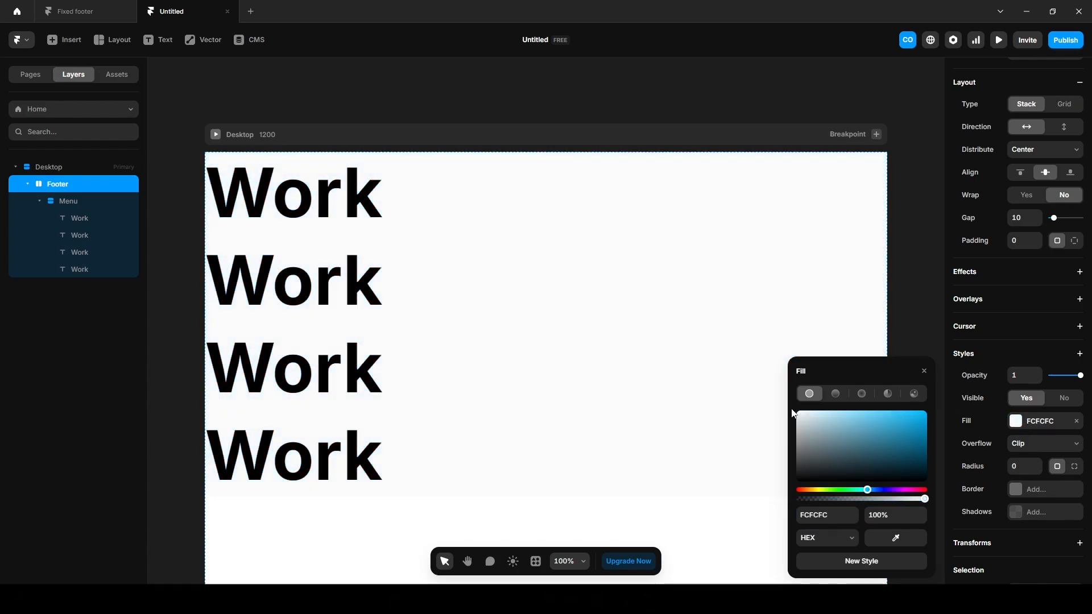
pyautogui.click(182, 309)
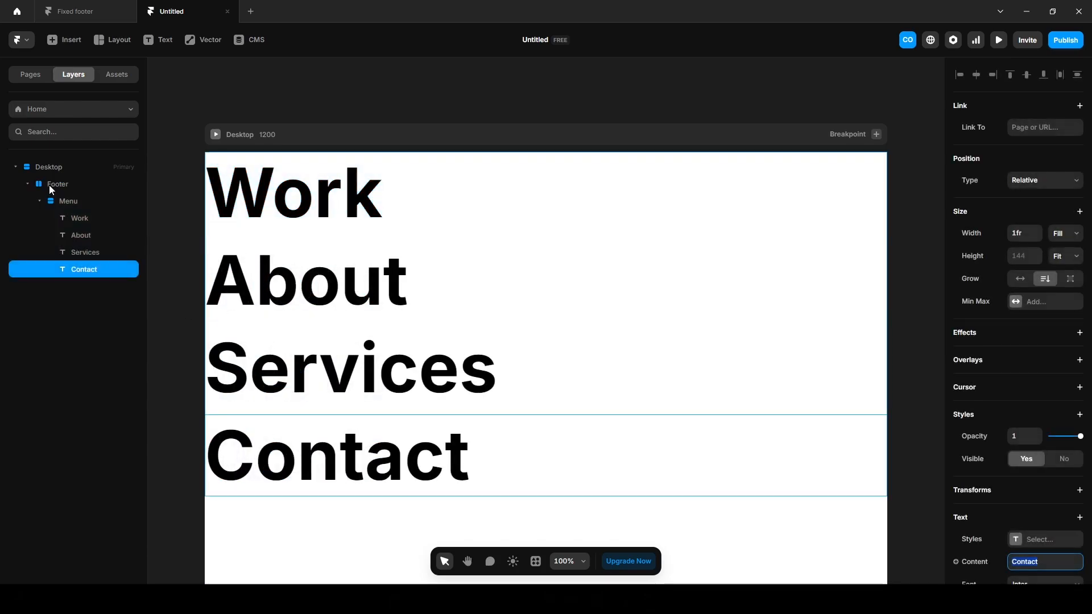
# Give the Footer 40 px padding, then compare against the Fixed footer example.
pyautogui.click(52, 185)
pyautogui.click(1015, 241)
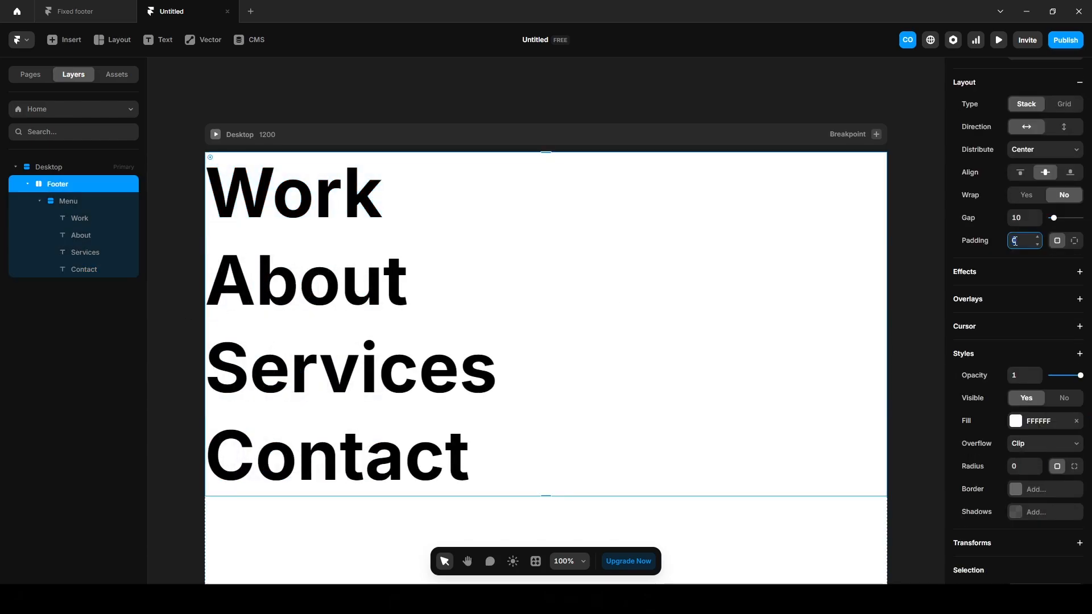
pyautogui.write('40')
pyautogui.press('Return')
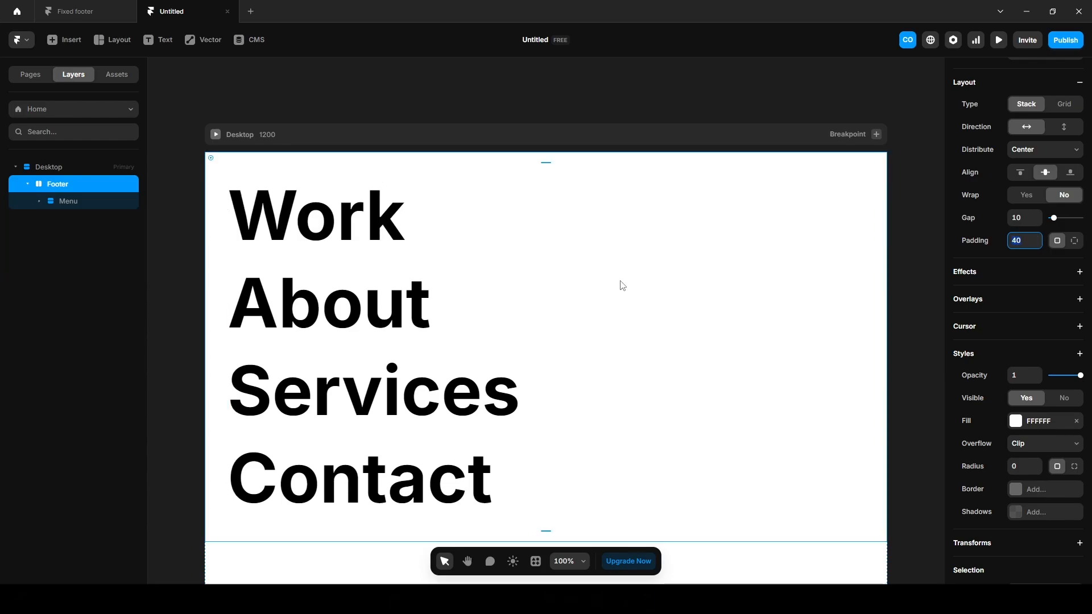
pyautogui.click(75, 11)
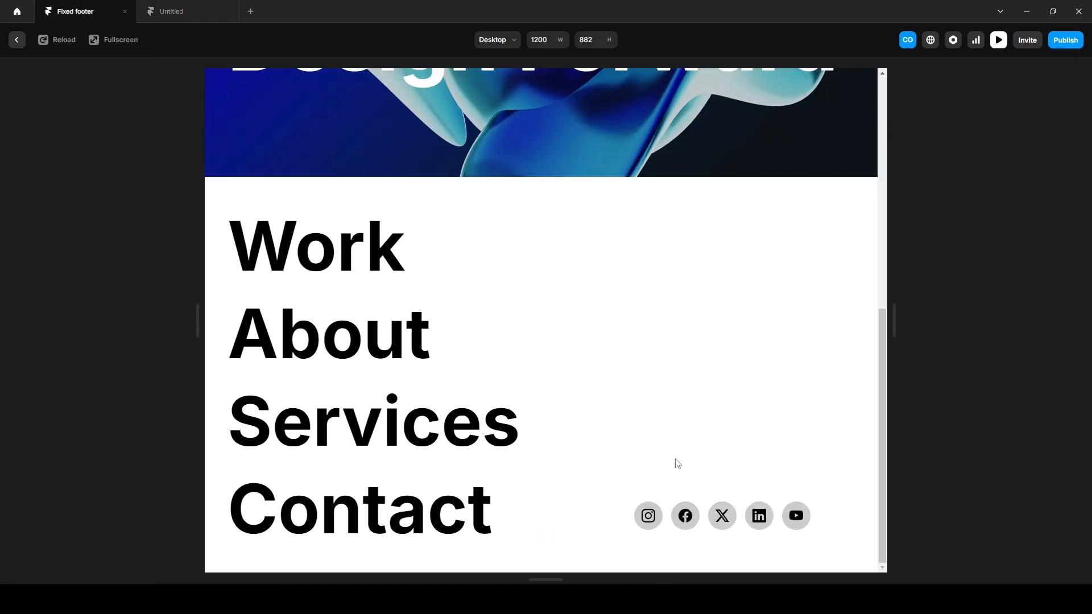
pyautogui.click(179, 13)
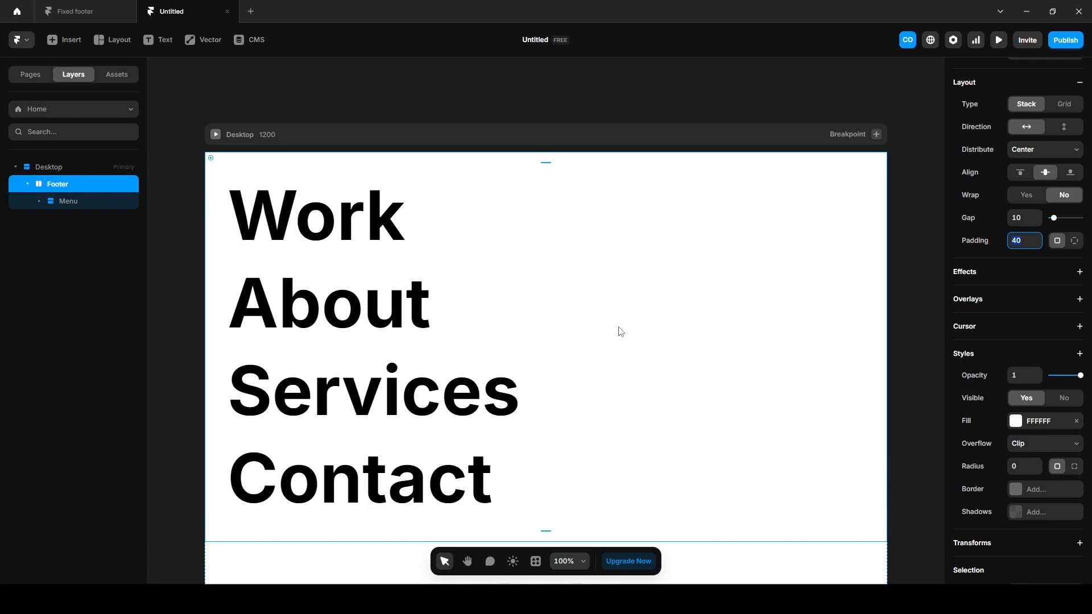
# Draw a blue frame, move it into the Footer beside Menu, and set width to Fill.
pyautogui.press('f')
pyautogui.moveTo(603, 296); pyautogui.dragTo(815, 375)
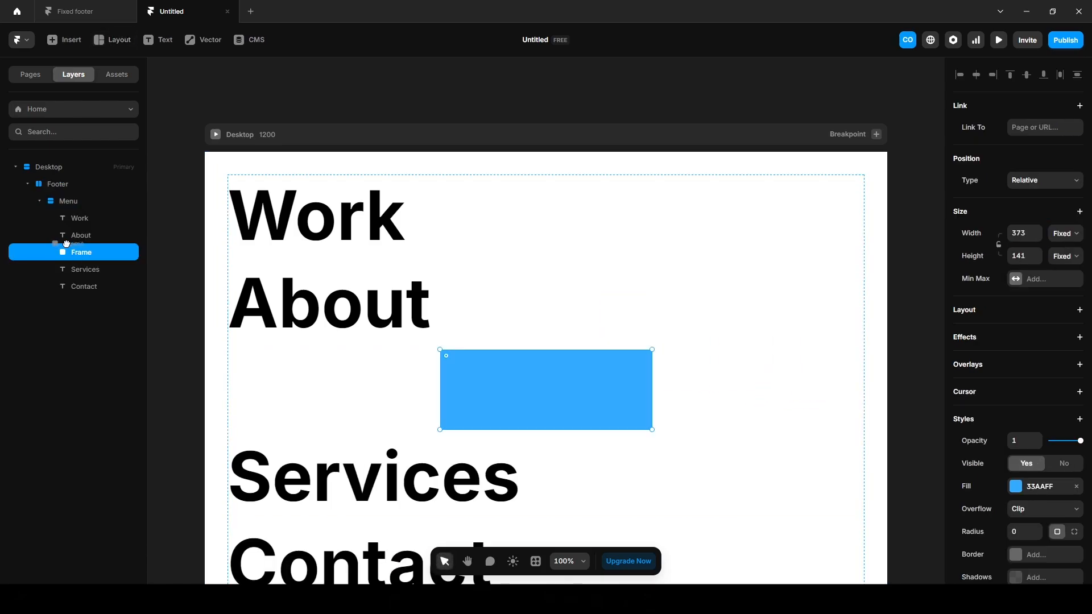
pyautogui.moveTo(79, 253); pyautogui.dragTo(58, 186)
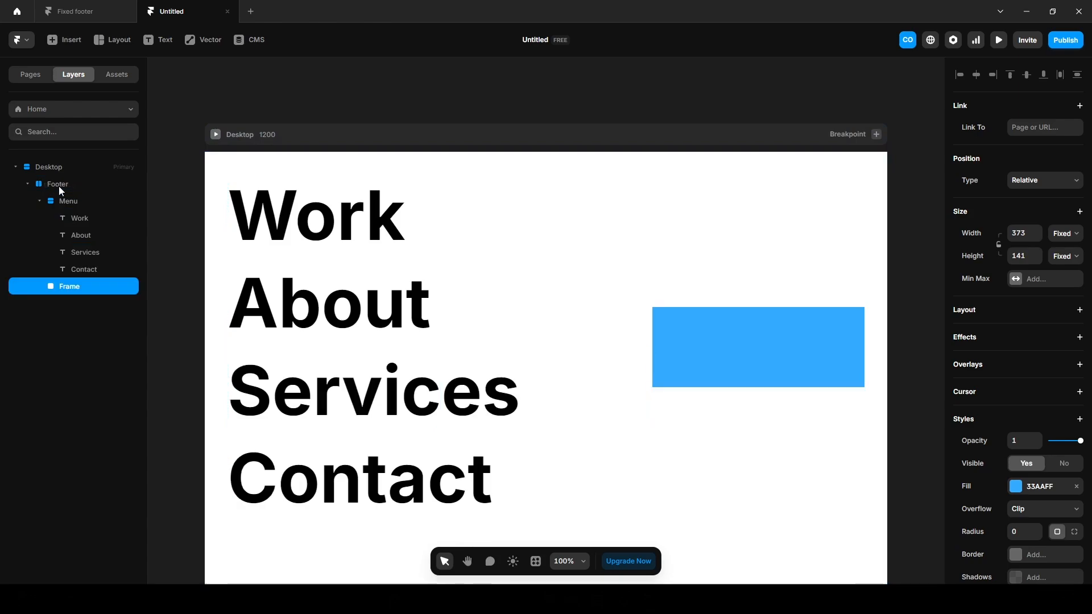
pyautogui.click(1065, 233)
pyautogui.click(1061, 278)
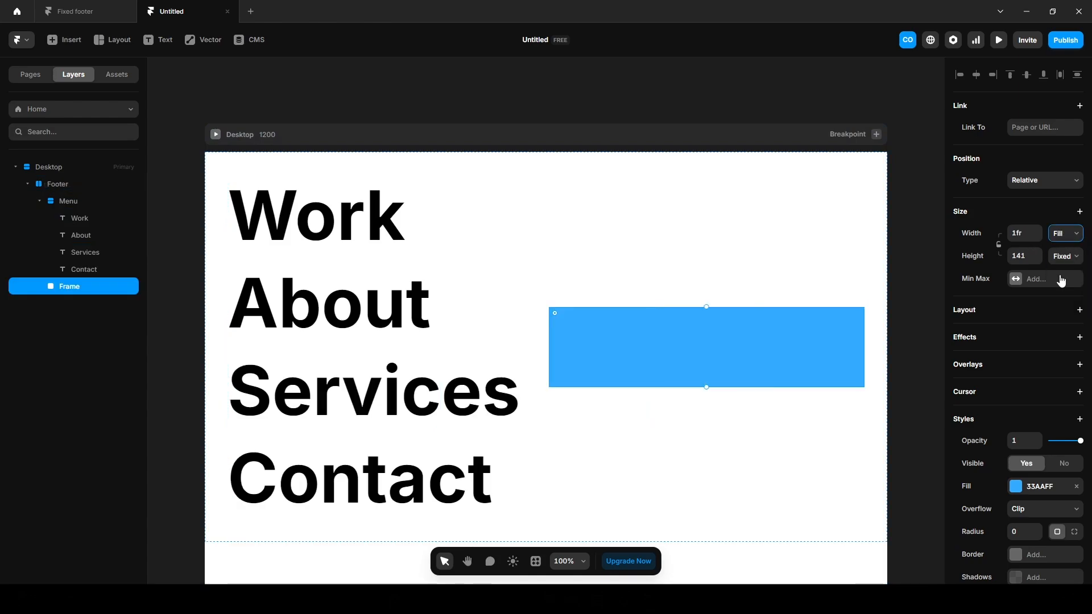
# Rename the blue frame 'Icon' and give it a Stack layout.
pyautogui.doubleClick(67, 286)
pyautogui.press('BackSpace')
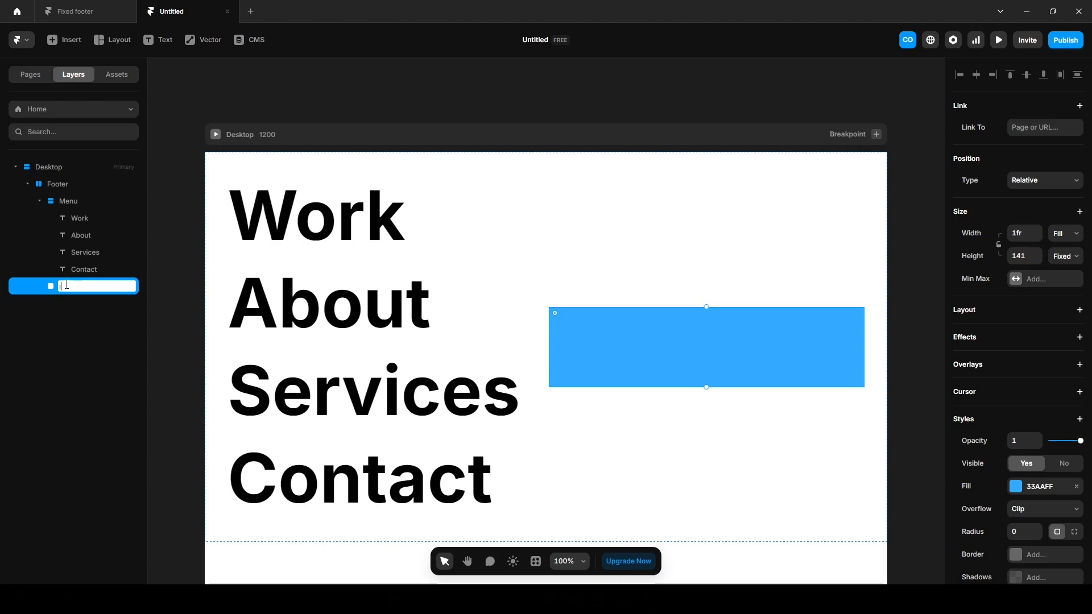
pyautogui.write('Icon')
pyautogui.press('Return')
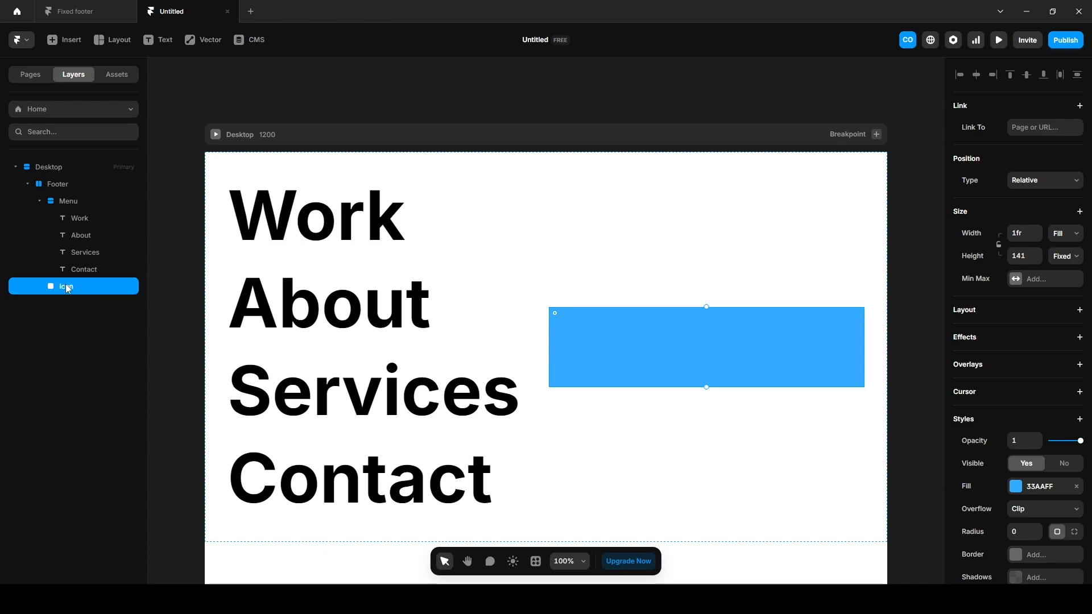
pyautogui.click(969, 316)
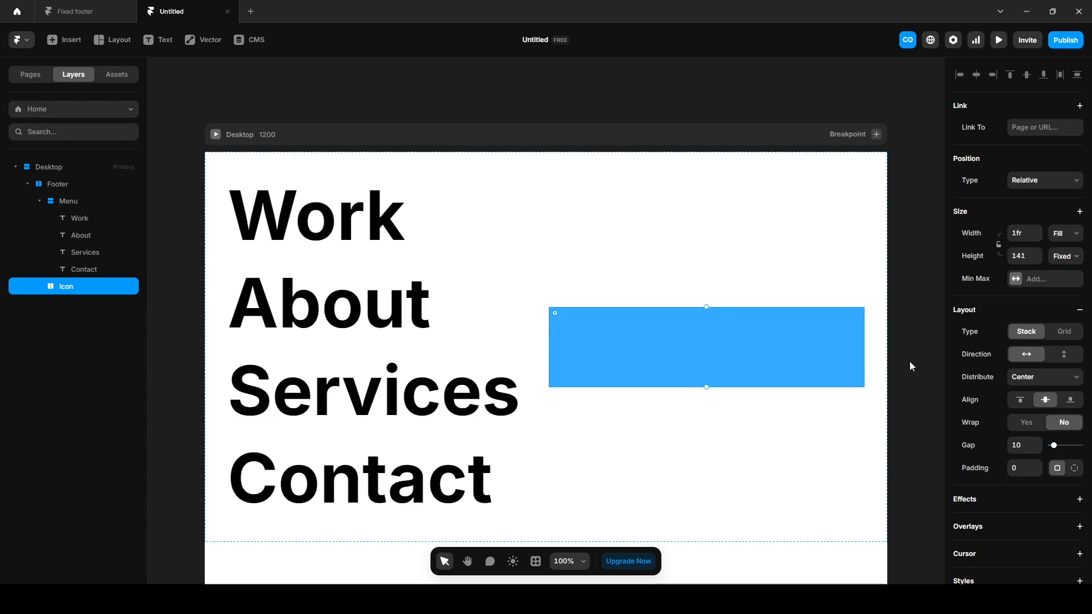
# Insert the Bootstrap Instagram icon from the FramerIcons plugin via Browse All.
pyautogui.click(26, 46)
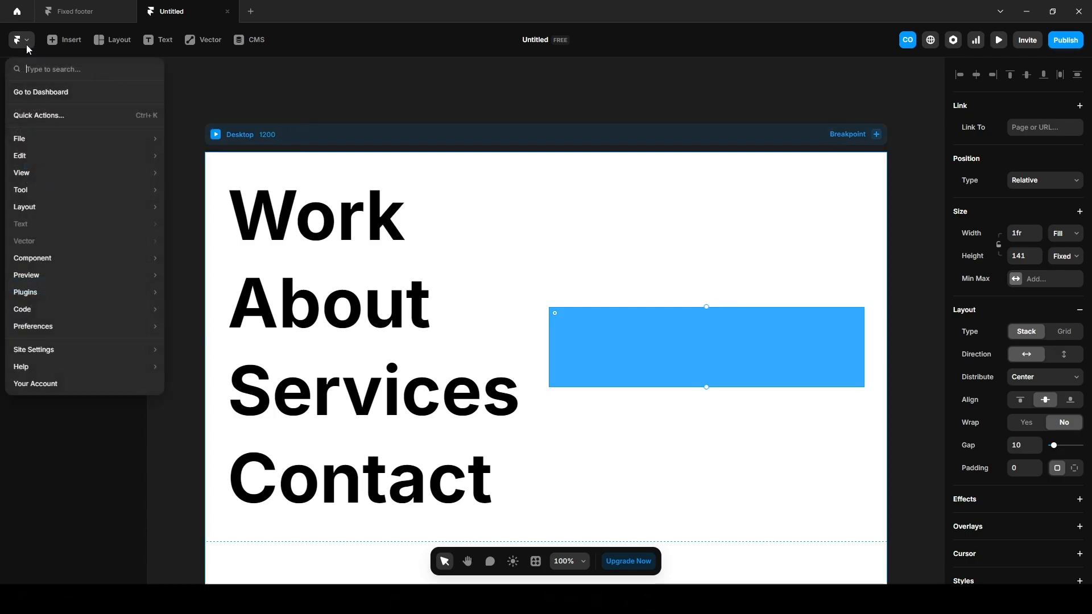
pyautogui.moveTo(82, 297)
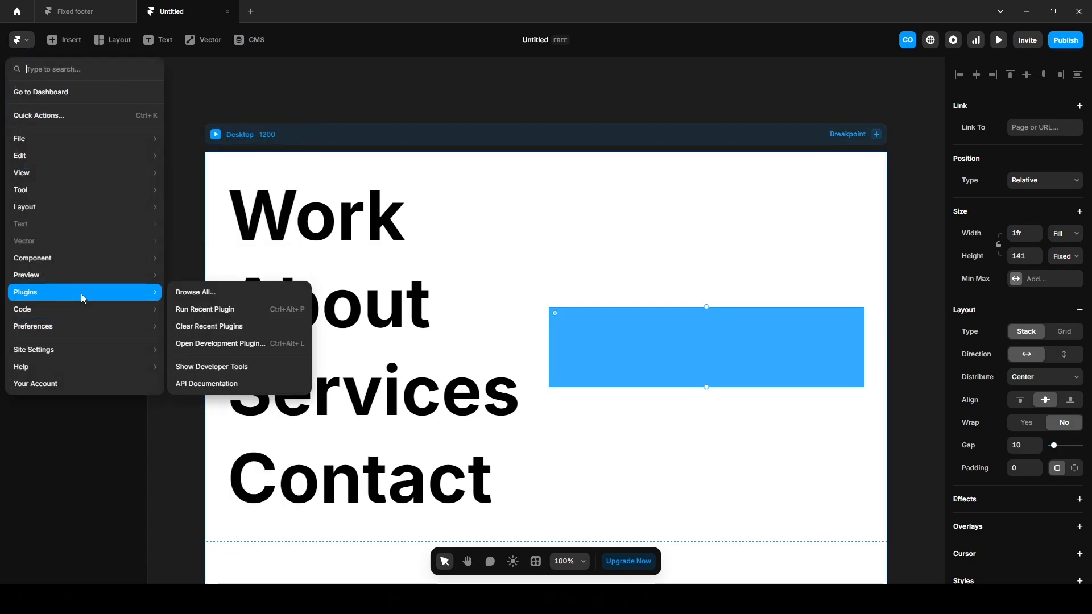
pyautogui.click(206, 293)
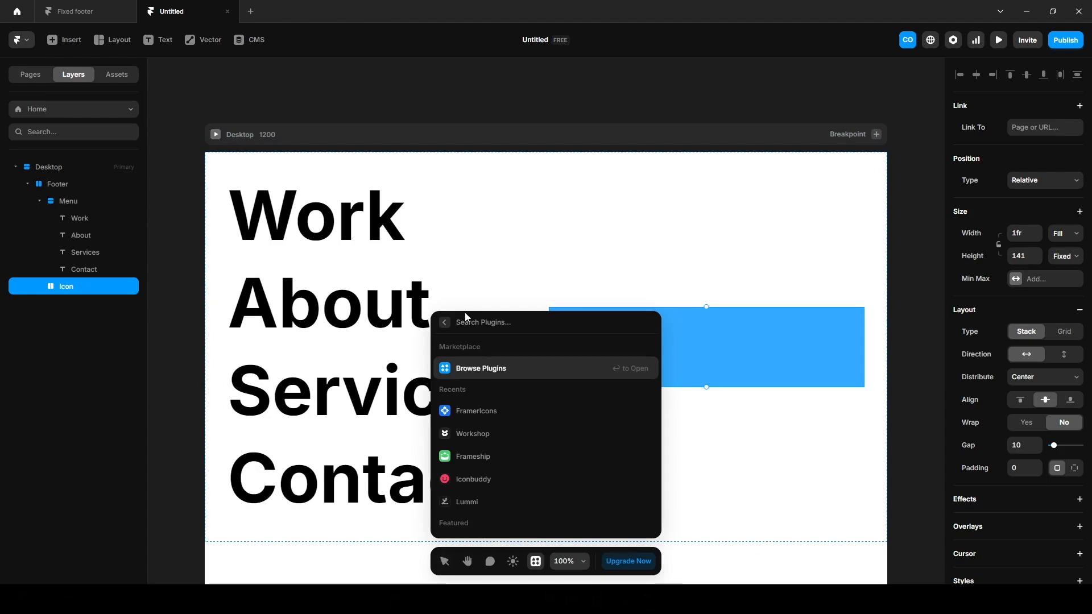
pyautogui.press('Down')
pyautogui.press('Return')
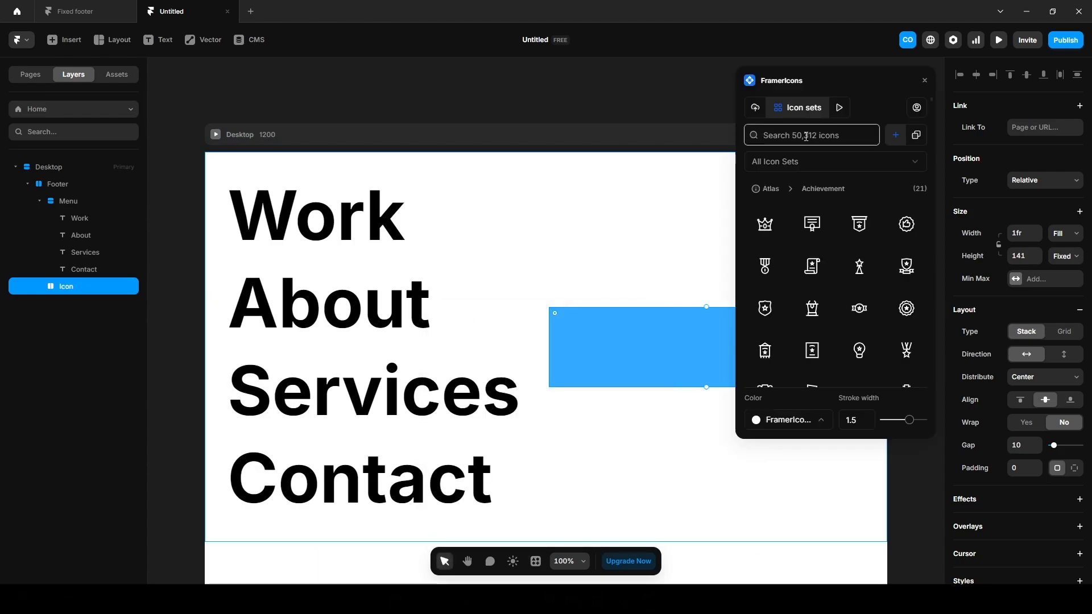
pyautogui.write('in')
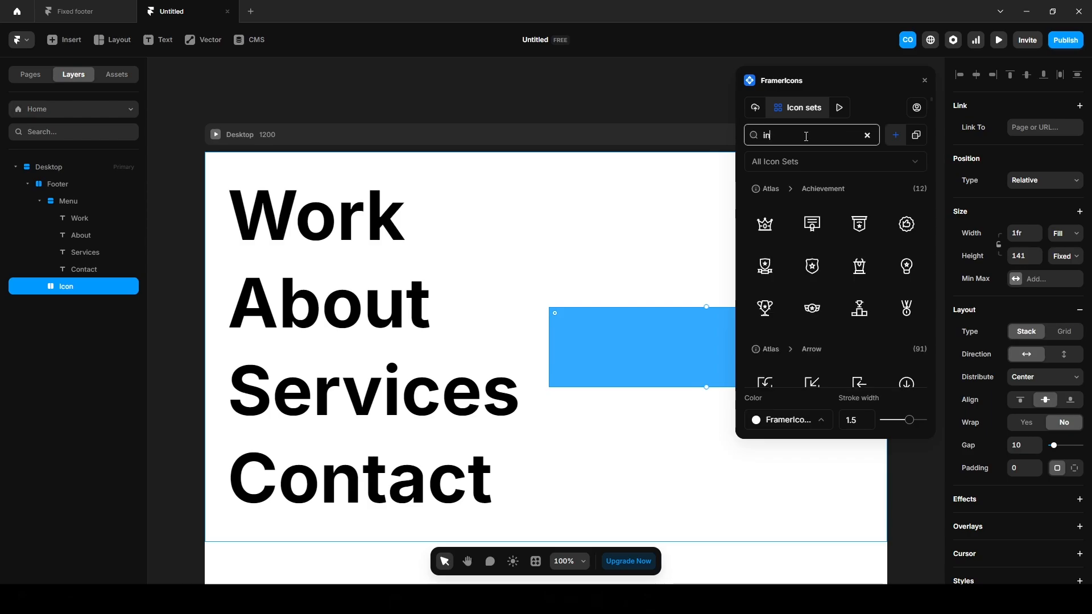
pyautogui.write('stagra')
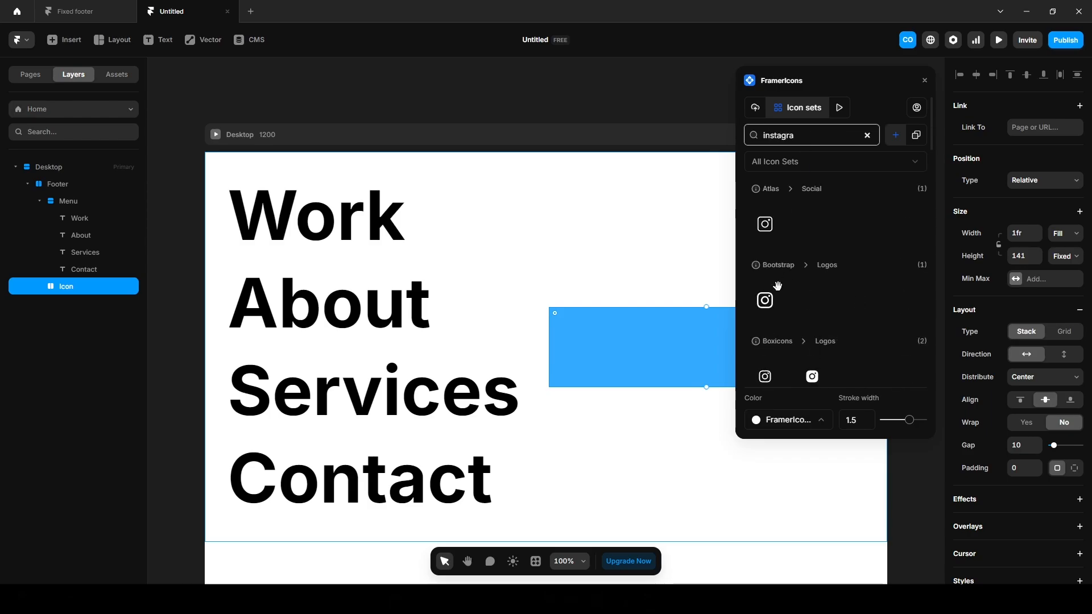
pyautogui.click(764, 300)
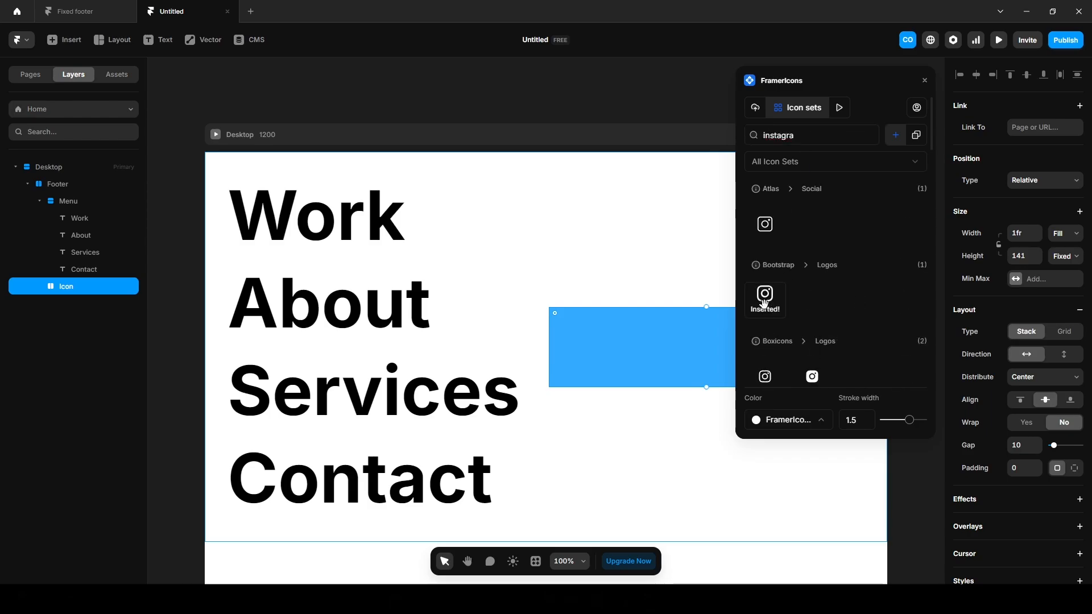
# Move the Instagram icon into the Icon frame.
pyautogui.click(496, 98)
pyautogui.scroll(-5, 513, 319)
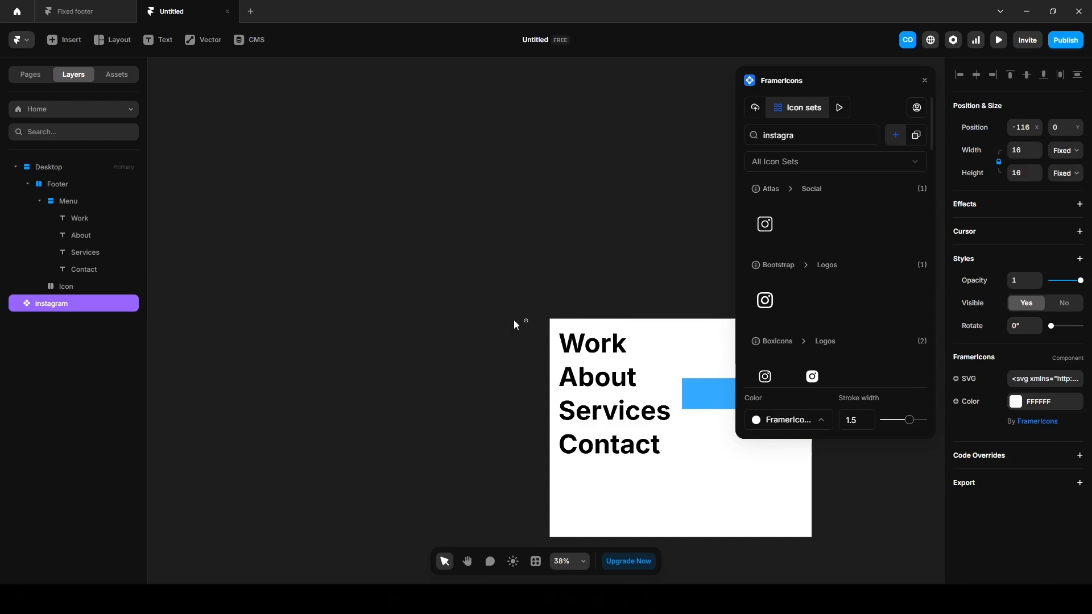
pyautogui.click(481, 338)
pyautogui.press('space')
pyautogui.moveTo(519, 339); pyautogui.dragTo(382, 308)
pyautogui.scroll(10, 385, 296)
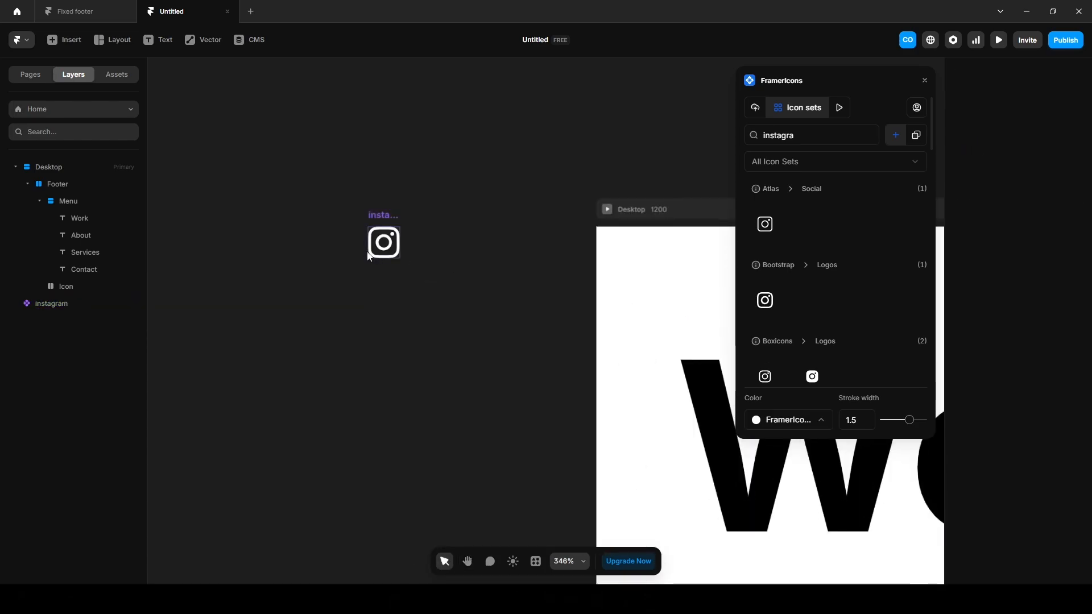
pyautogui.moveTo(56, 304); pyautogui.dragTo(69, 288)
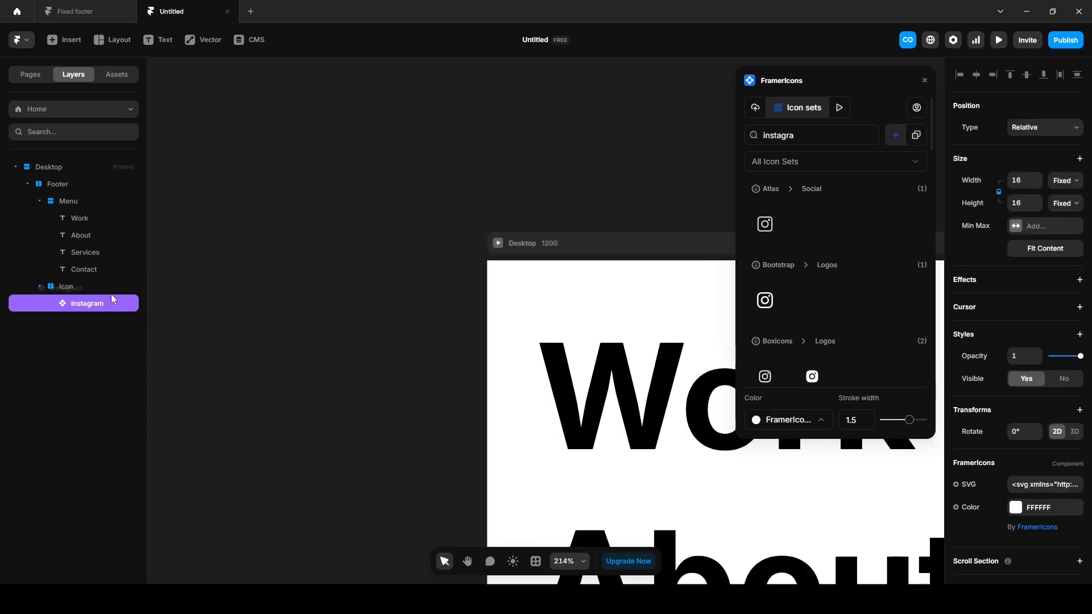
pyautogui.click(341, 383)
pyautogui.scroll(-4, 341, 384)
pyautogui.press('space')
pyautogui.moveTo(664, 247); pyautogui.dragTo(295, 95)
pyautogui.scroll(5, 593, 336)
# Set the Instagram icon to 24 px wide and colour it black 000000.
pyautogui.click(593, 336)
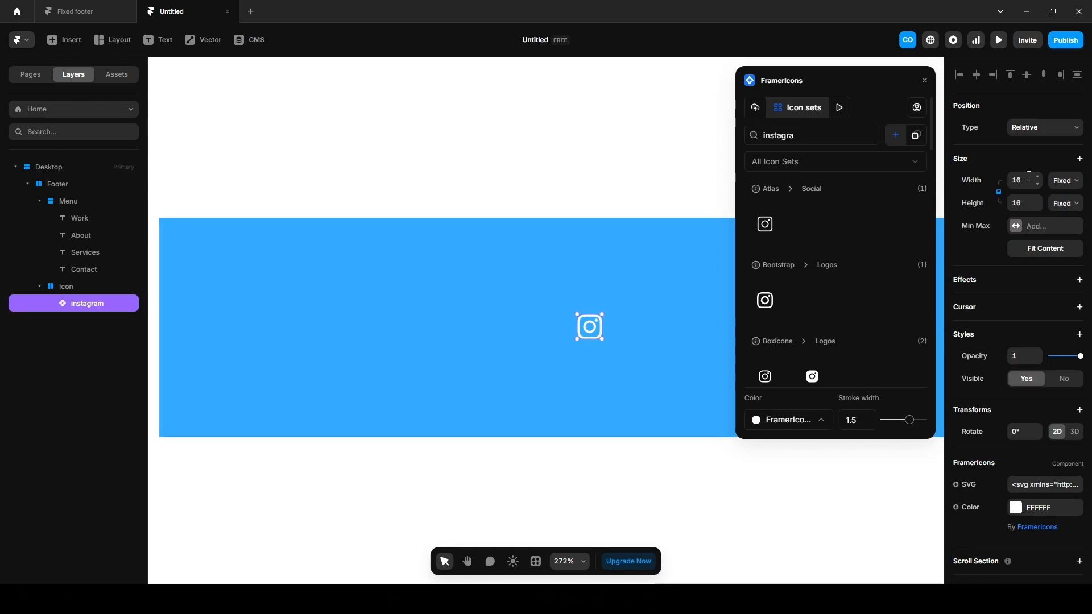
pyautogui.click(1030, 176)
pyautogui.write('24')
pyautogui.press('Return')
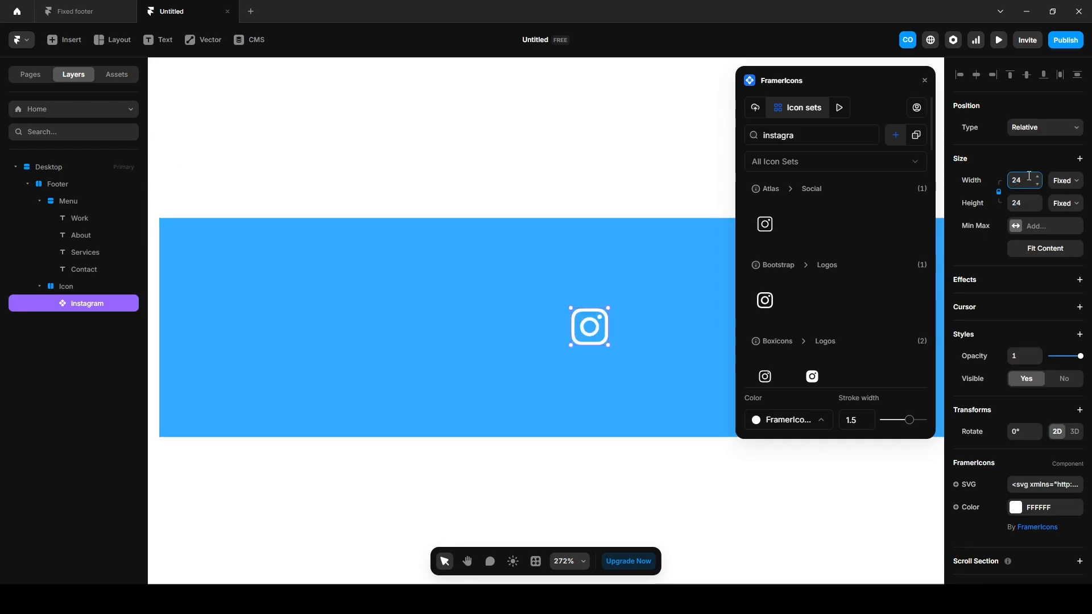
pyautogui.click(1016, 508)
pyautogui.click(822, 464)
pyautogui.moveTo(822, 464); pyautogui.dragTo(796, 485)
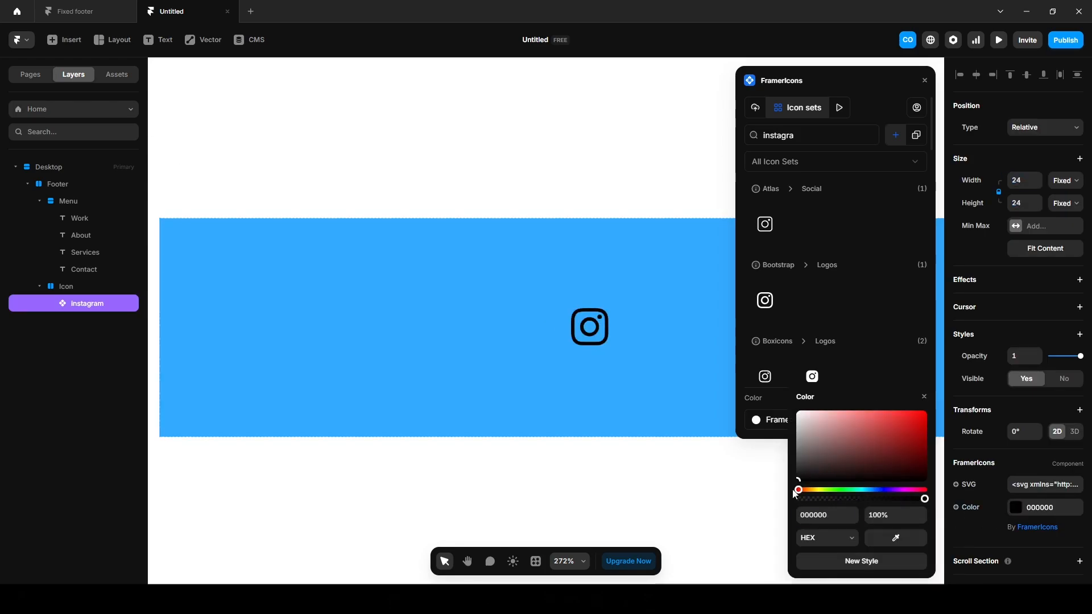
# Wrap the icon in a stack named 'Instagram' sized 50×50 fixed.
pyautogui.hotkey('ctrl', 'Return')
pyautogui.doubleClick(81, 303)
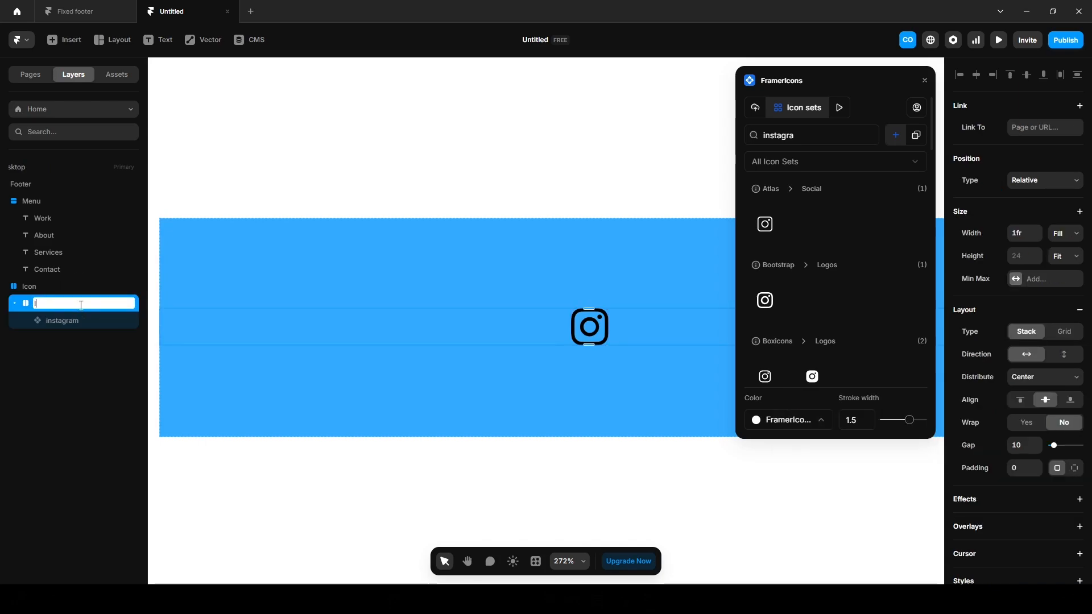
pyautogui.write('Instagram')
pyautogui.press('Return')
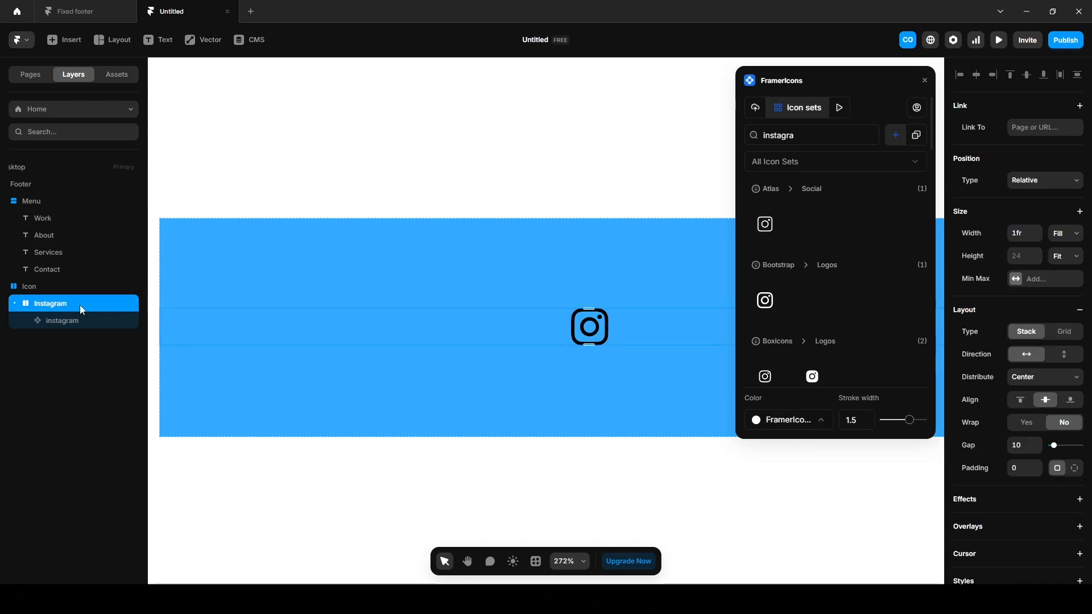
pyautogui.click(1064, 234)
pyautogui.click(1064, 251)
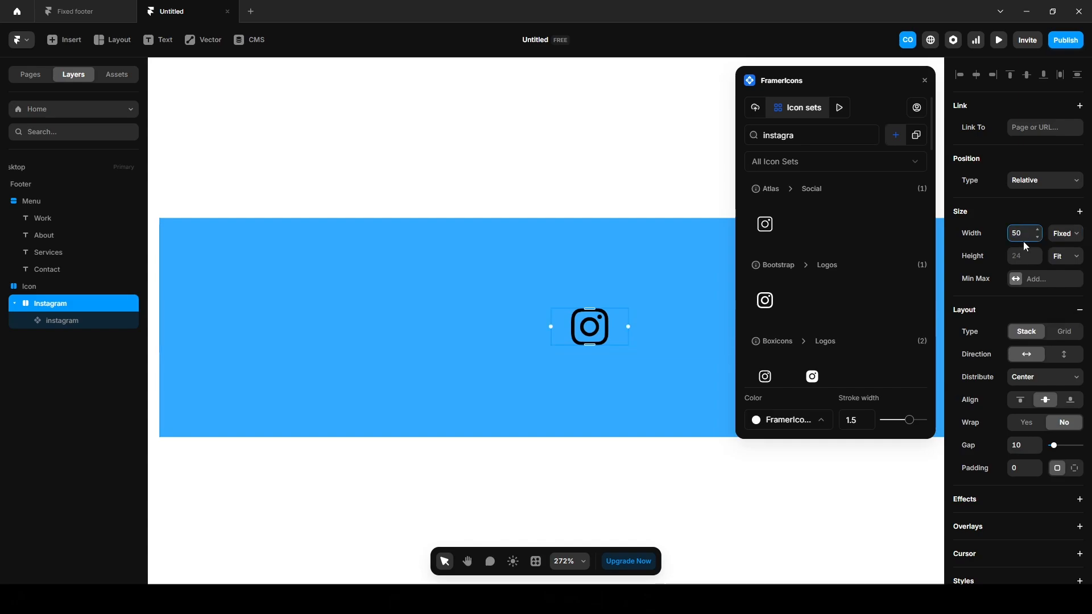
pyautogui.click(1017, 256)
pyautogui.write('50')
pyautogui.press('Return')
# Give the Instagram wrapper a CCCCCC fill and 999 corner radius.
pyautogui.scroll(-4, 1005, 527)
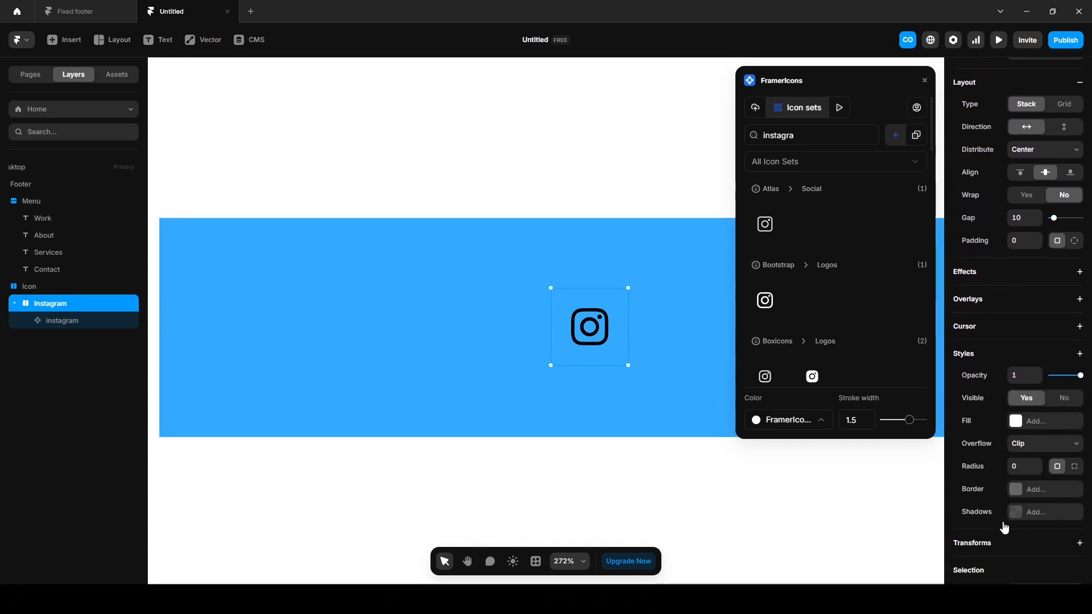
pyautogui.click(1018, 421)
pyautogui.click(834, 514)
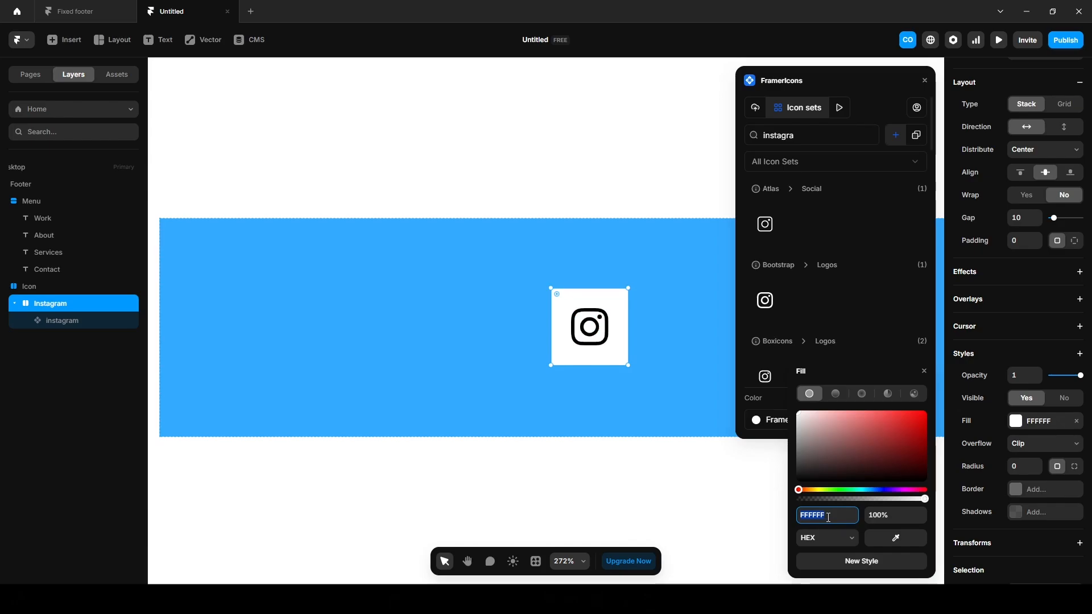
pyautogui.write('cccccc')
pyautogui.click(1025, 466)
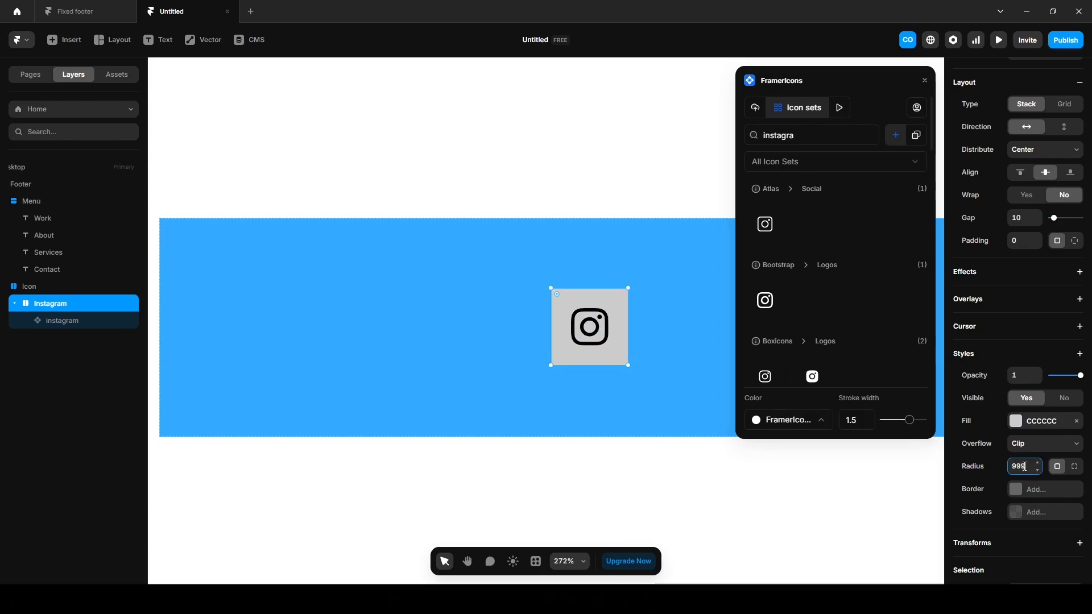
pyautogui.write('999')
pyautogui.press('Return')
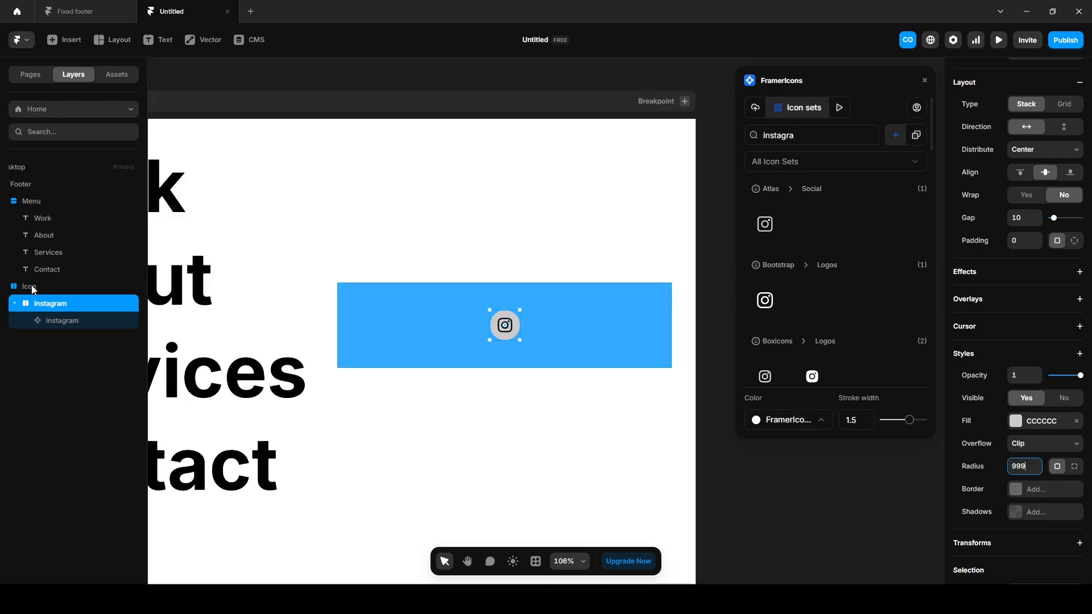
# Remove the Icon frame's blue fill and duplicate the Instagram button to make five.
pyautogui.click(33, 287)
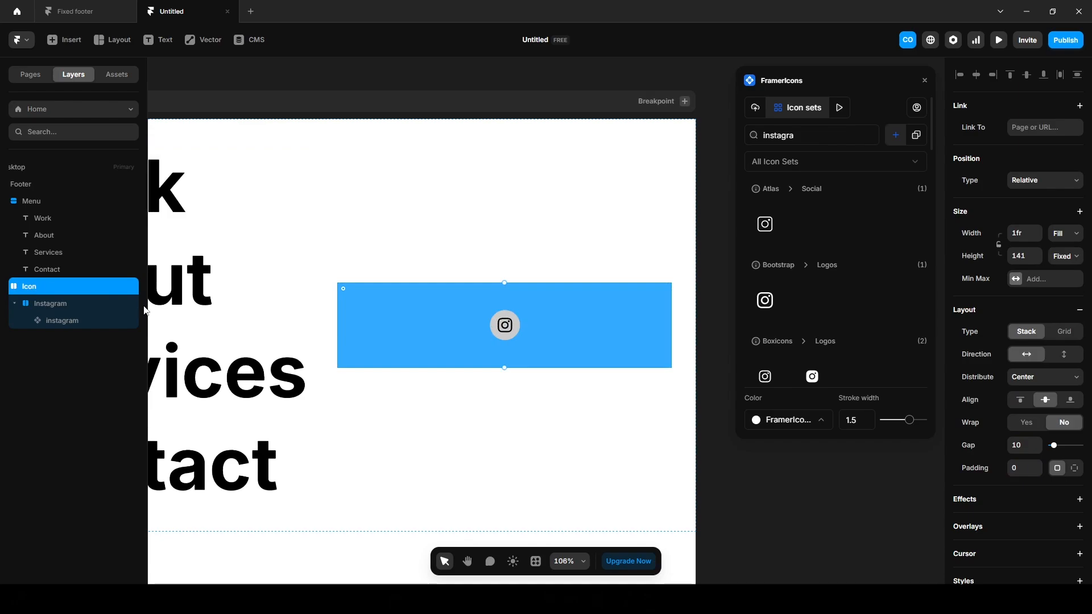
pyautogui.scroll(-5, 1035, 468)
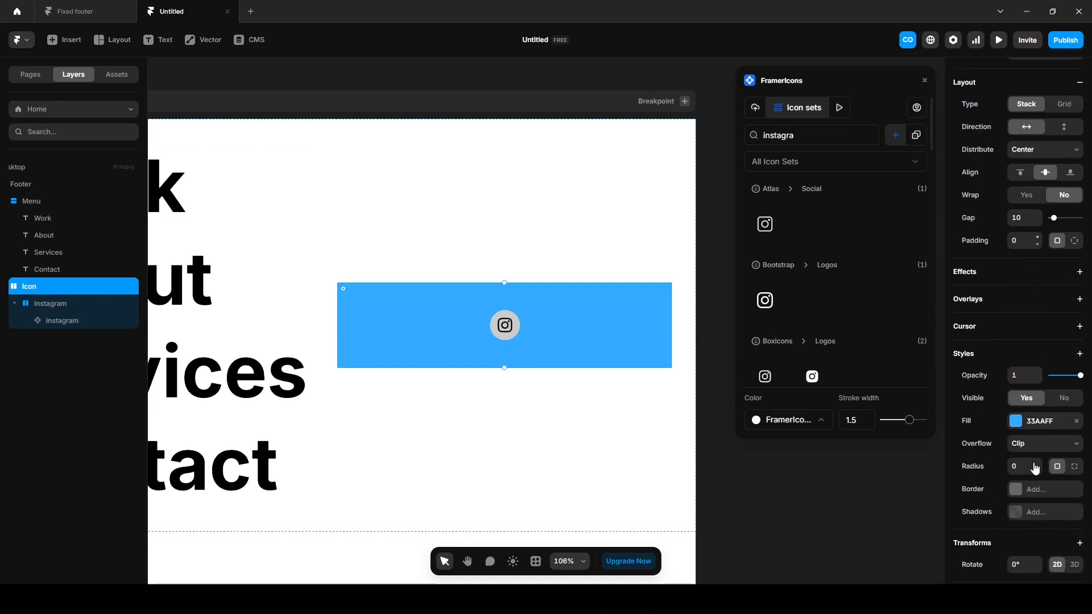
pyautogui.click(1077, 421)
pyautogui.click(38, 310)
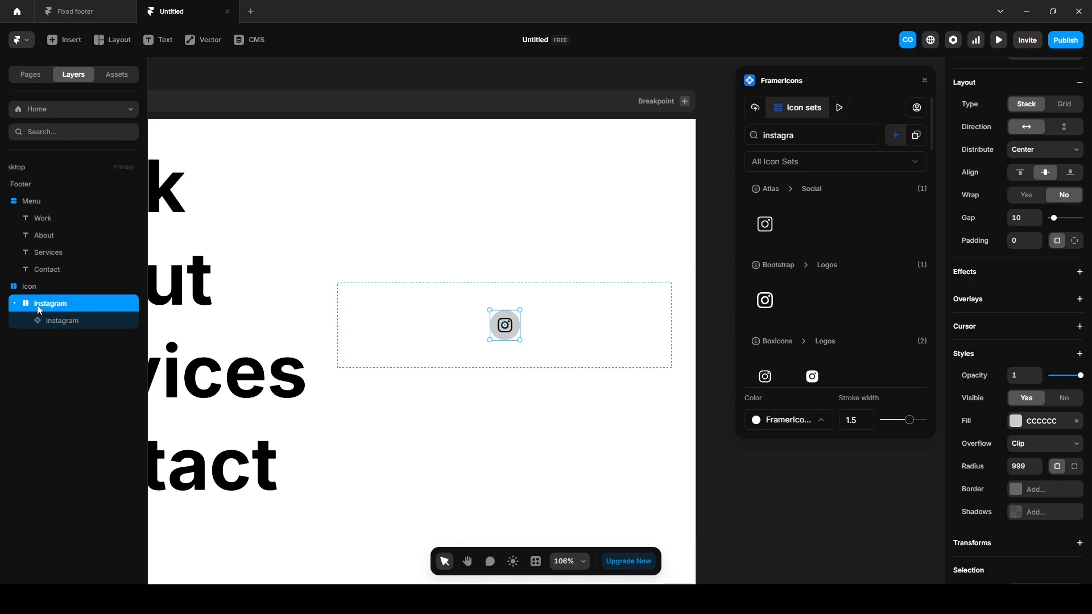
pyautogui.hotkey('ctrl', 'd')
pyautogui.hotkey('ctrl', 'd')
pyautogui.hotkey('ctrl', 'd')
pyautogui.hotkey('ctrl', 'd')
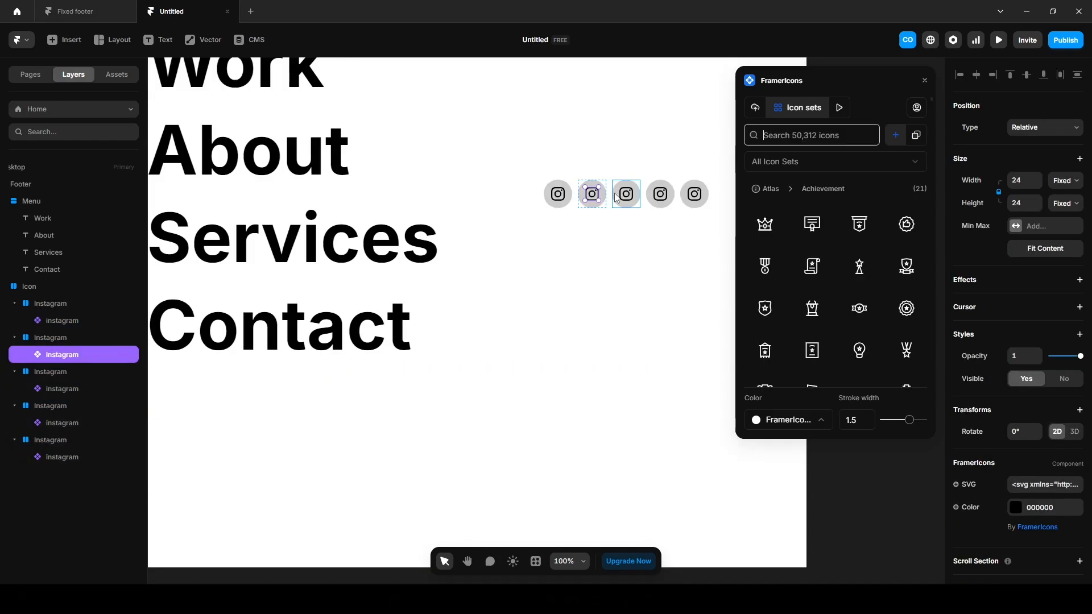
# Insert the Bootstrap Facebook and X logo icons from FramerIcons.
pyautogui.write('facebook')
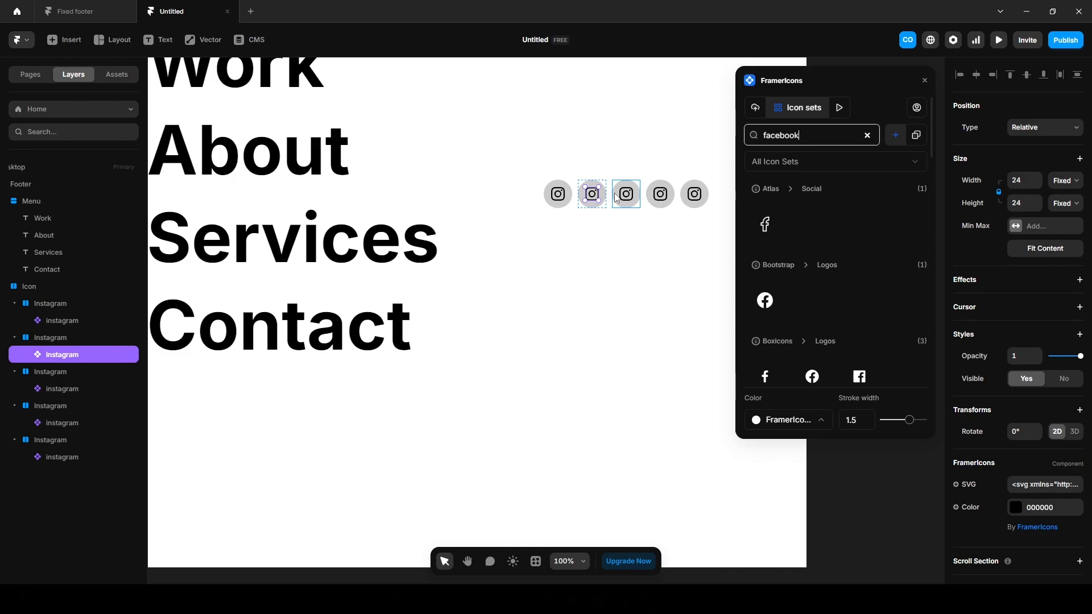
pyautogui.click(766, 300)
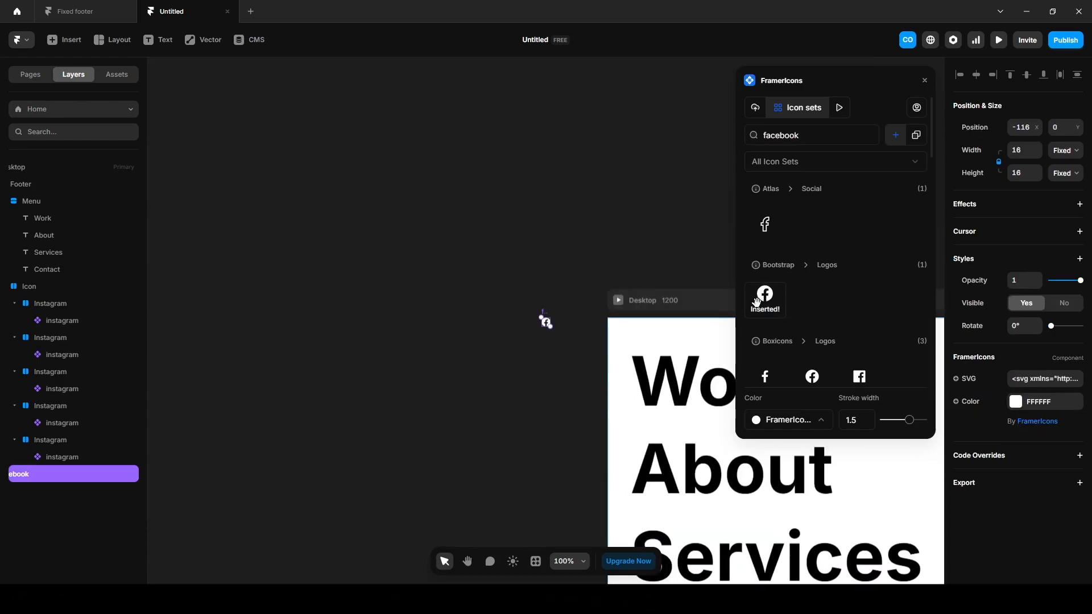
pyautogui.click(818, 137)
pyautogui.write('twitter')
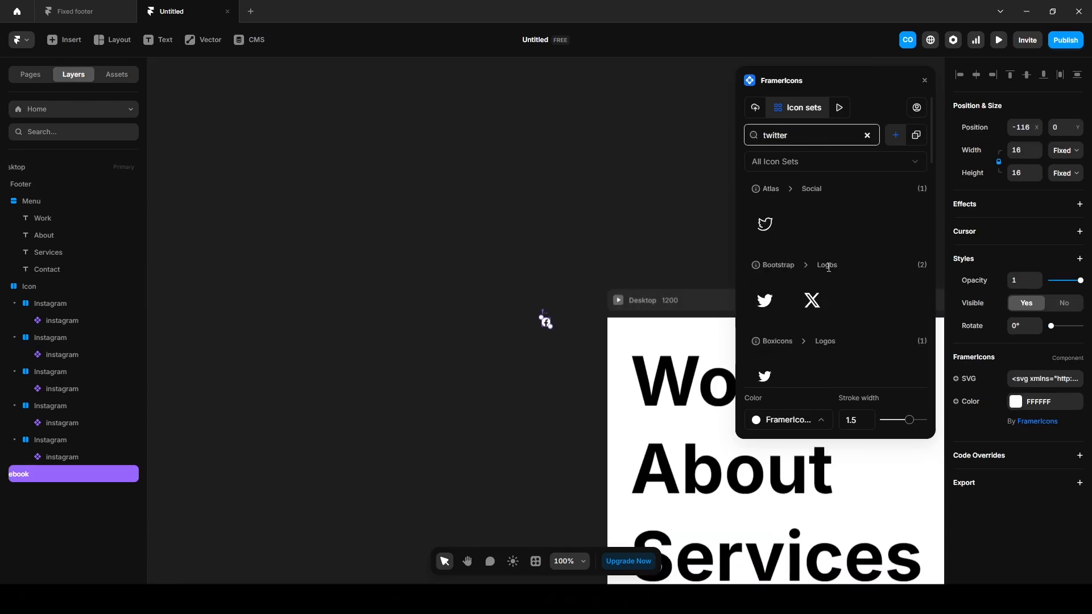
pyautogui.click(812, 300)
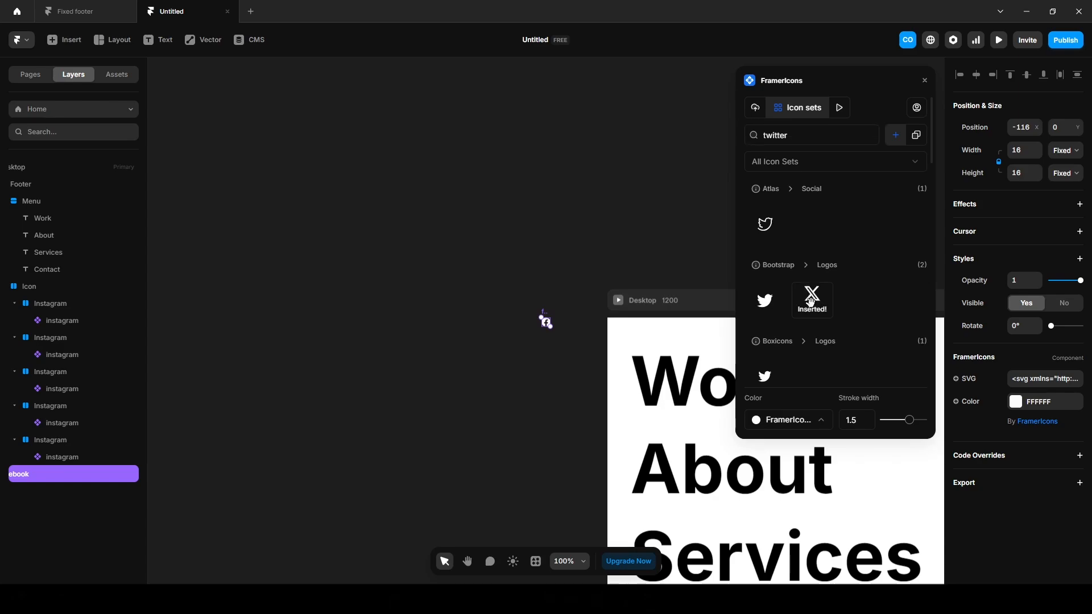
# Insert the LinkedIn and YouTube logo icons, then widen the Layers panel.
pyautogui.click(836, 134)
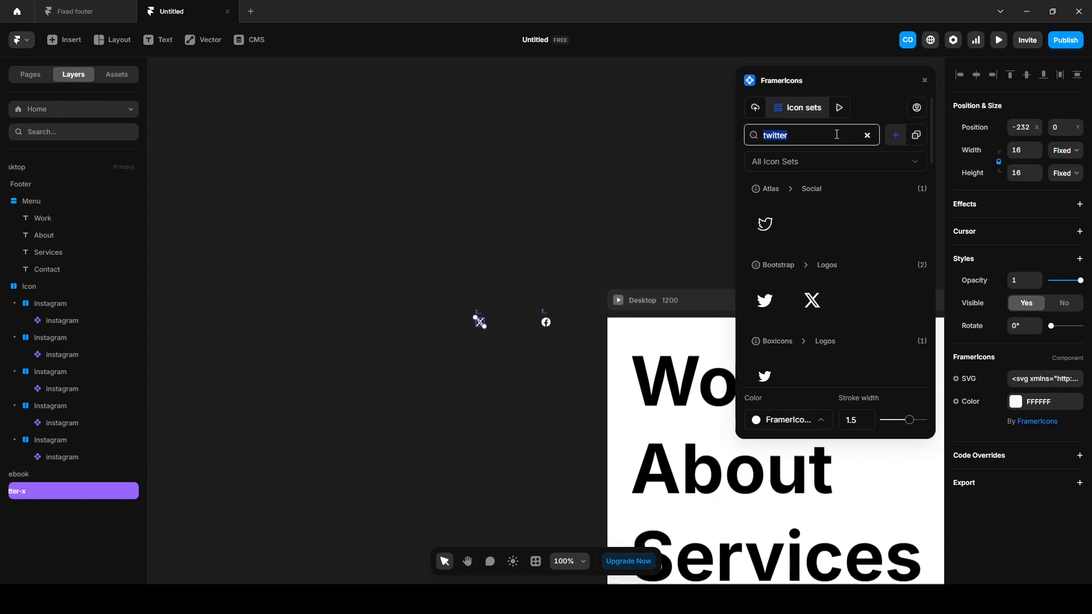
pyautogui.write('linkedin')
pyautogui.click(763, 297)
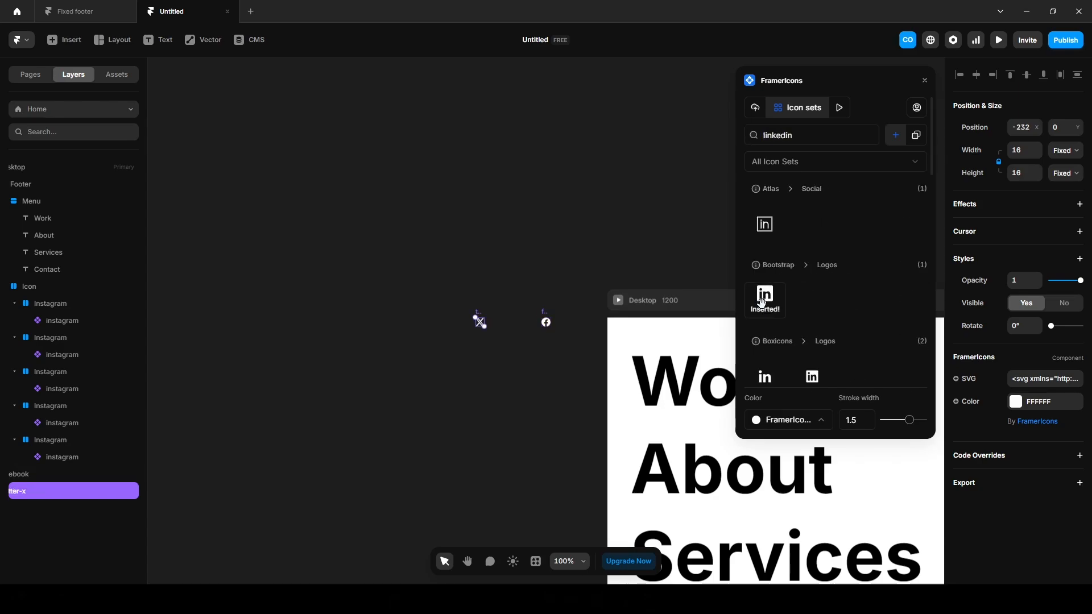
pyautogui.click(796, 138)
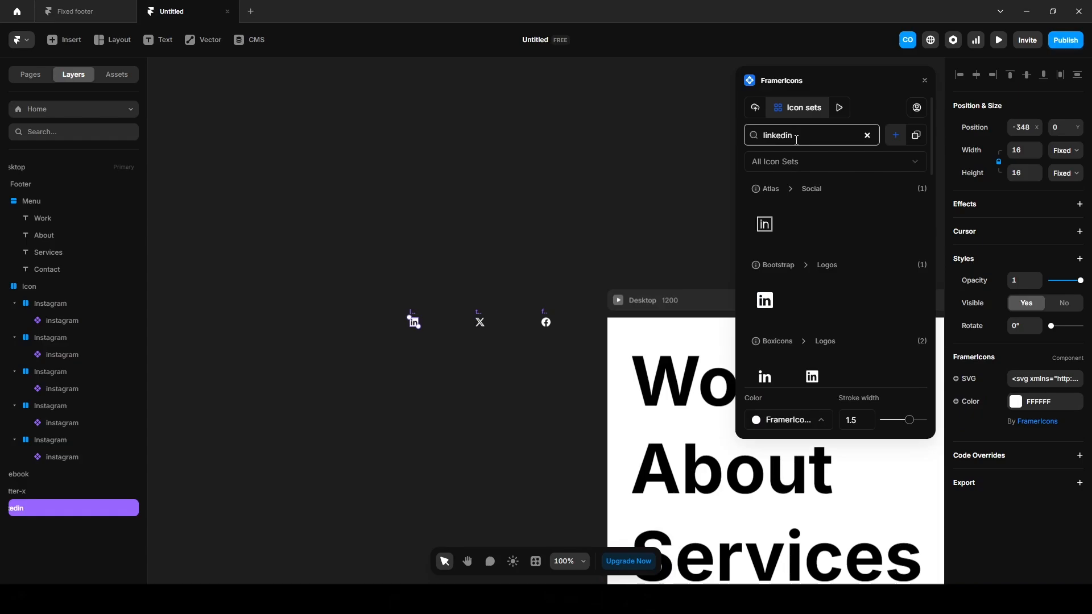
pyautogui.doubleClick(796, 140)
pyautogui.write('yout')
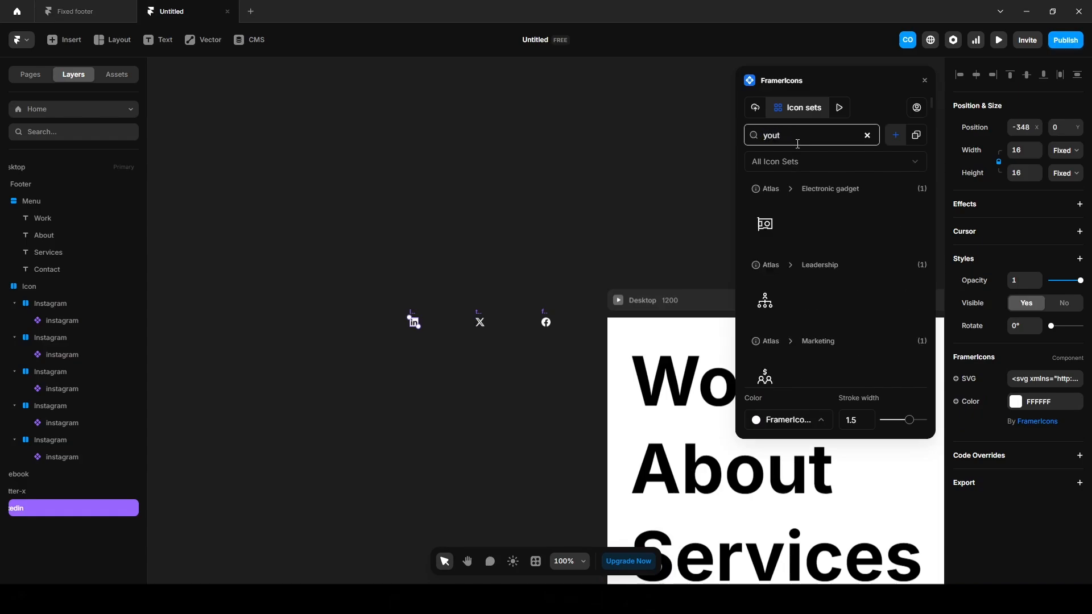
pyautogui.write('ube')
pyautogui.click(765, 292)
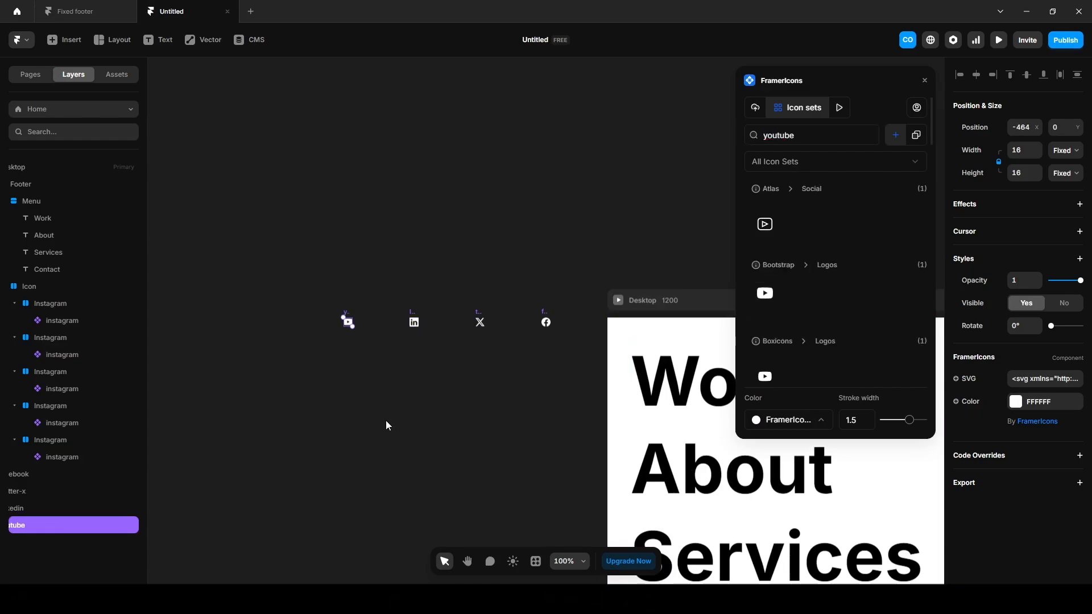
pyautogui.moveTo(145, 361); pyautogui.dragTo(225, 362)
# Swap the facebook and X icons into the second and third groups, deleting their instagram icons.
pyautogui.click(45, 474)
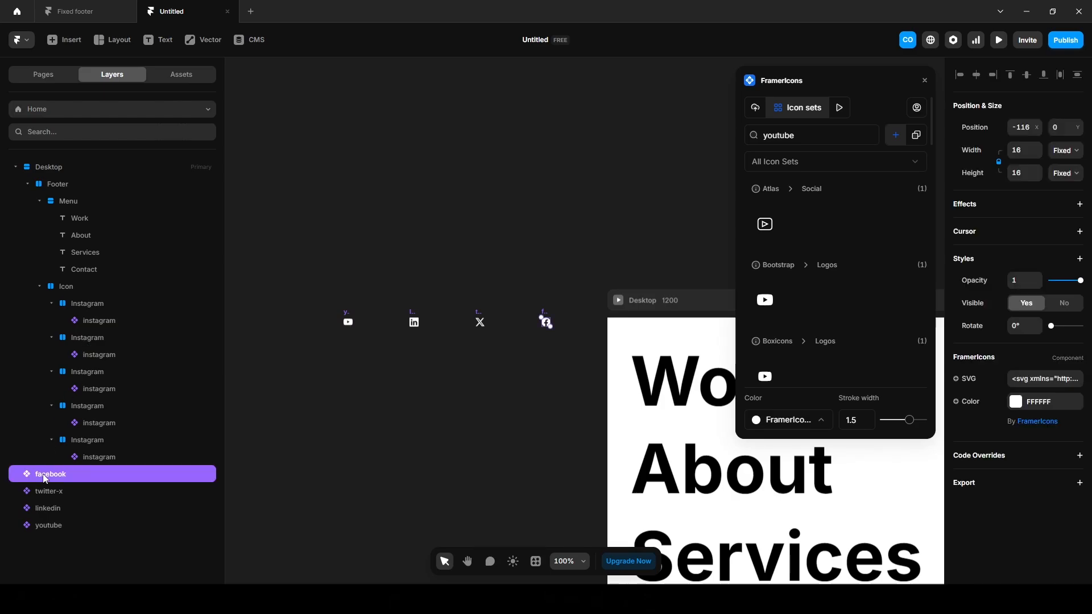
pyautogui.moveTo(49, 478); pyautogui.dragTo(100, 367)
pyautogui.click(102, 357)
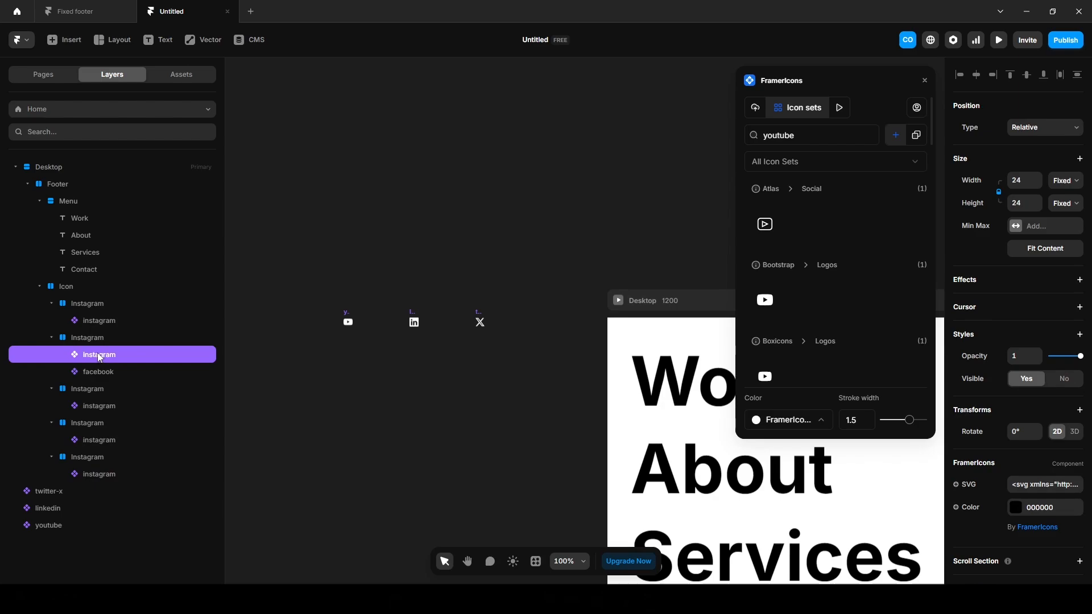
pyautogui.press('Delete')
pyautogui.moveTo(40, 471); pyautogui.dragTo(97, 397)
pyautogui.click(97, 407)
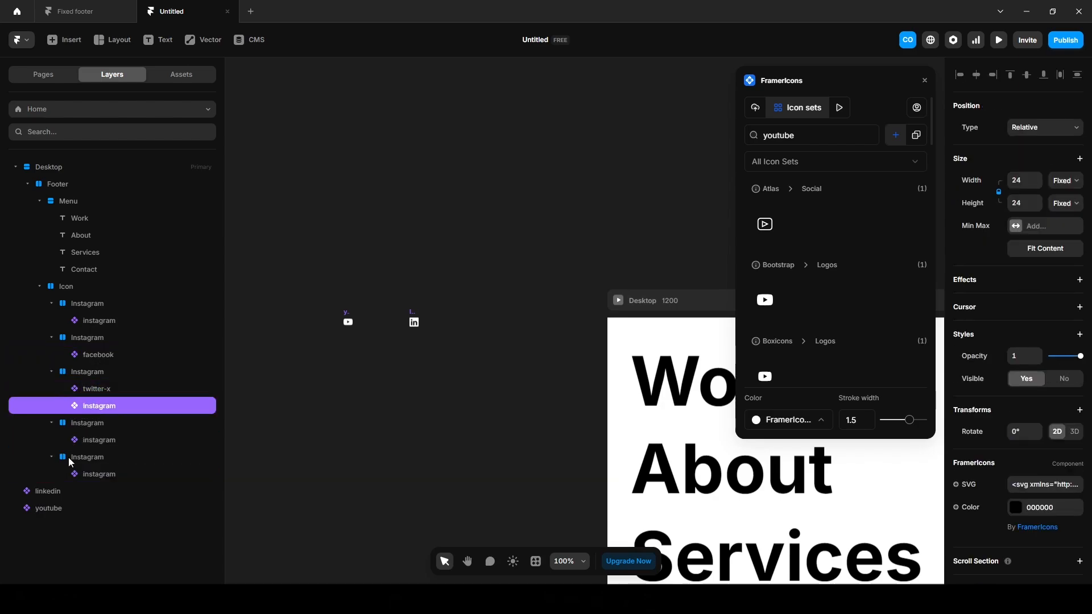
pyautogui.press('Delete')
# Swap the linkedin and youtube icons into the fourth and last groups, deleting their instagram icons.
pyautogui.moveTo(43, 474); pyautogui.dragTo(101, 426)
pyautogui.click(84, 441)
pyautogui.press('Delete')
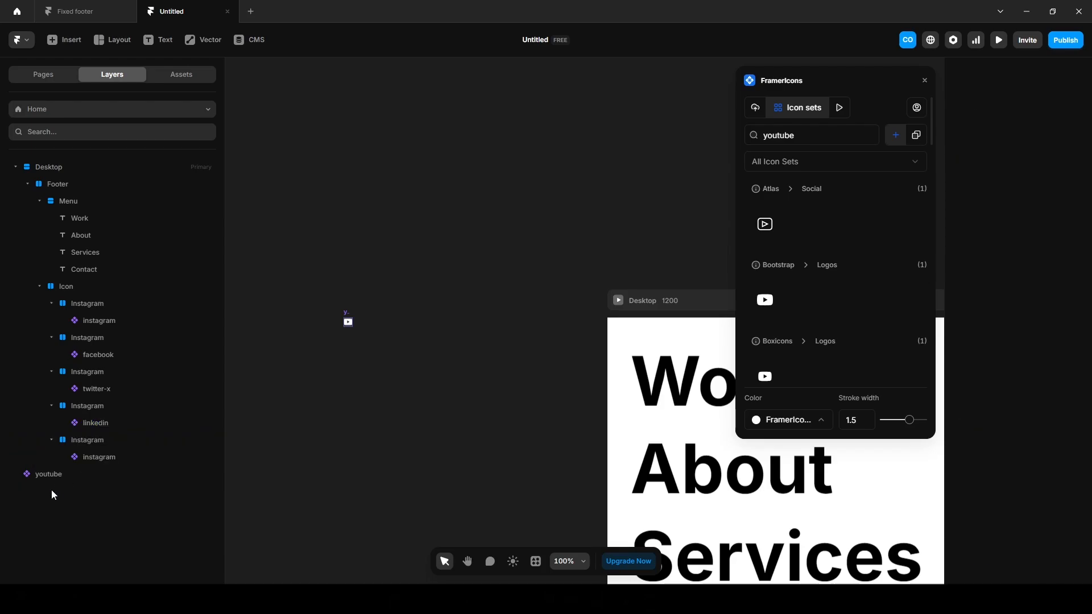
pyautogui.moveTo(50, 477); pyautogui.dragTo(102, 451)
pyautogui.click(99, 470)
pyautogui.press('Delete')
# Rename the icon groups Facebook, X, LinkedIn and YouTube.
pyautogui.doubleClick(95, 340)
pyautogui.write('Facebook')
pyautogui.press('Return')
pyautogui.doubleClick(91, 377)
pyautogui.write('X')
pyautogui.press('Return')
pyautogui.doubleClick(87, 406)
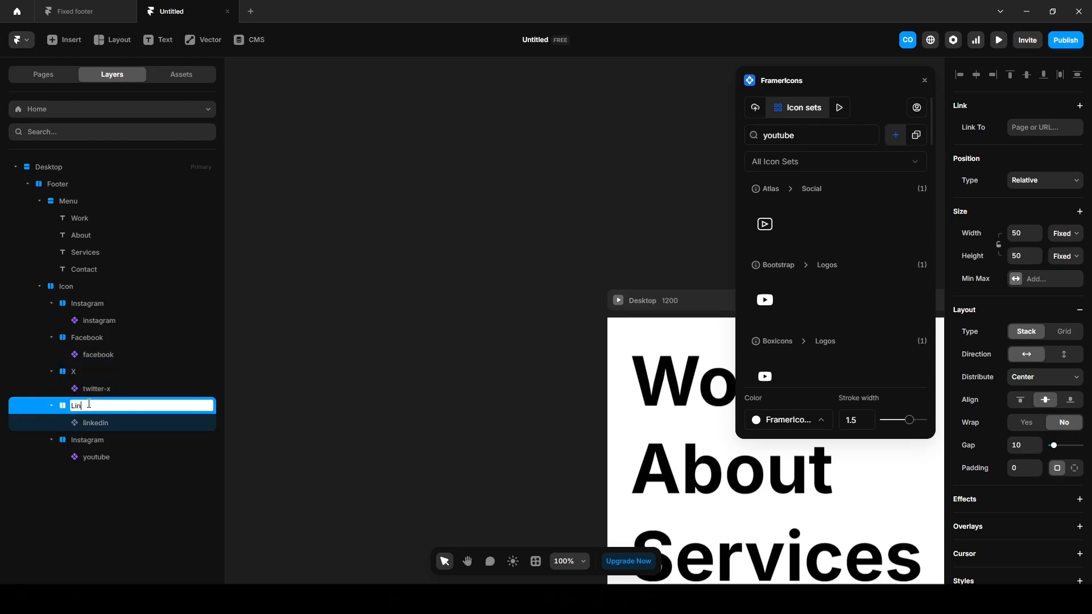
pyautogui.write('LinkedIn')
pyautogui.press('Return')
pyautogui.doubleClick(96, 441)
pyautogui.write('YouTube')
# Set the width of all four social icons to 24 px.
pyautogui.press('Return')
pyautogui.click(429, 364)
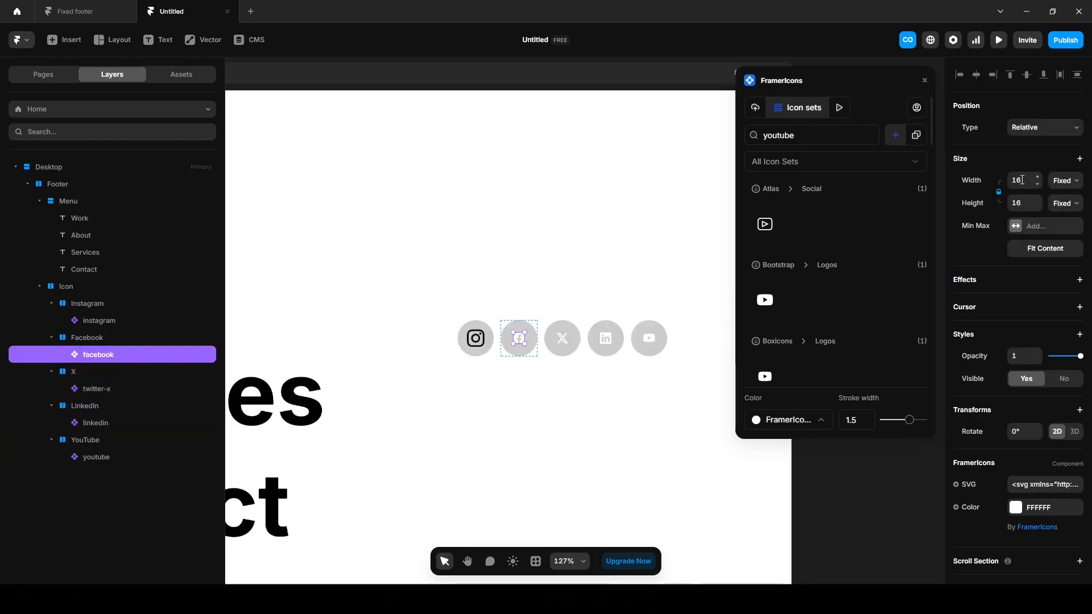
pyautogui.click(1022, 180)
pyautogui.press('Return')
pyautogui.click(94, 390)
pyautogui.keyDown('ctrl'); pyautogui.click(98, 424); pyautogui.keyUp('ctrl')
pyautogui.keyDown('ctrl'); pyautogui.click(99, 456); pyautogui.keyUp('ctrl')
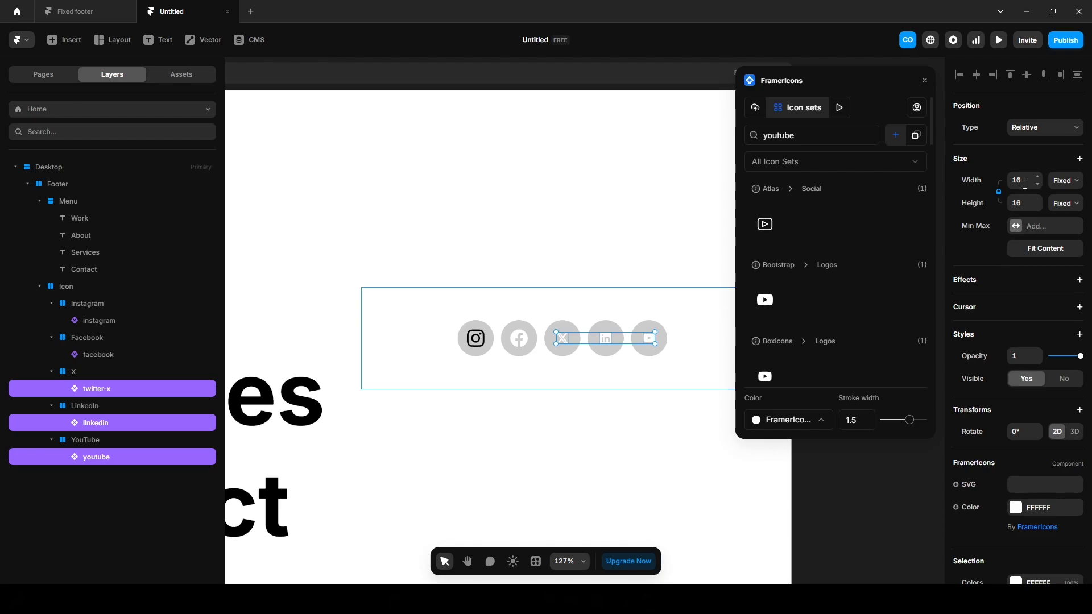
pyautogui.click(1026, 180)
pyautogui.write('4')
pyautogui.press('Return')
# Make the X, LinkedIn, YouTube and Facebook icons black.
pyautogui.click(1030, 507)
pyautogui.moveTo(834, 467); pyautogui.dragTo(770, 505)
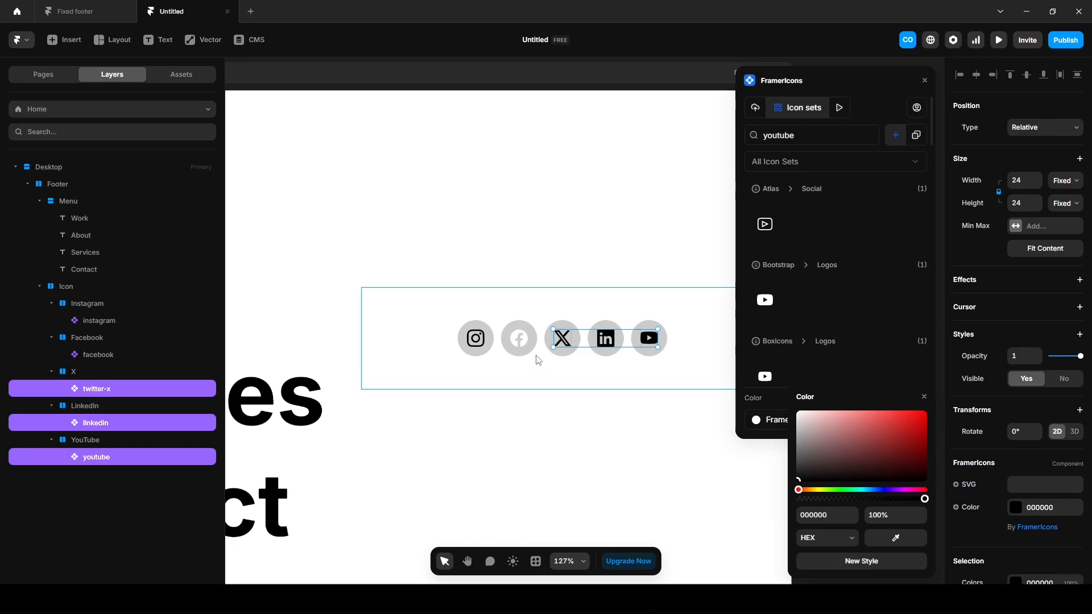
pyautogui.click(523, 346)
pyautogui.moveTo(807, 475); pyautogui.dragTo(775, 507)
pyautogui.click(654, 478)
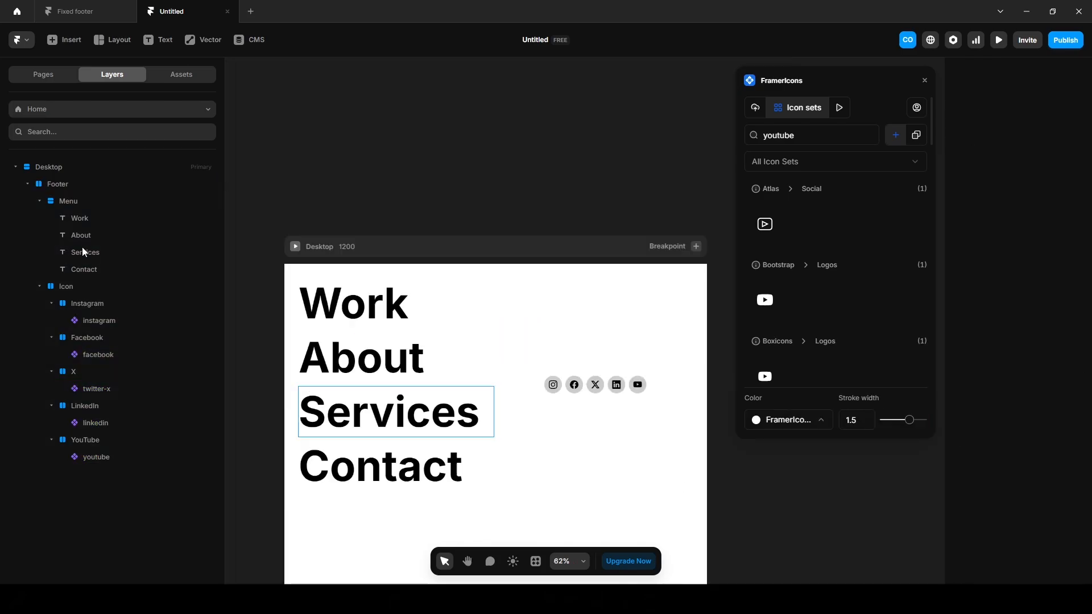
# Align the Footer's content to the end so the icon row is bottom-aligned.
pyautogui.click(64, 183)
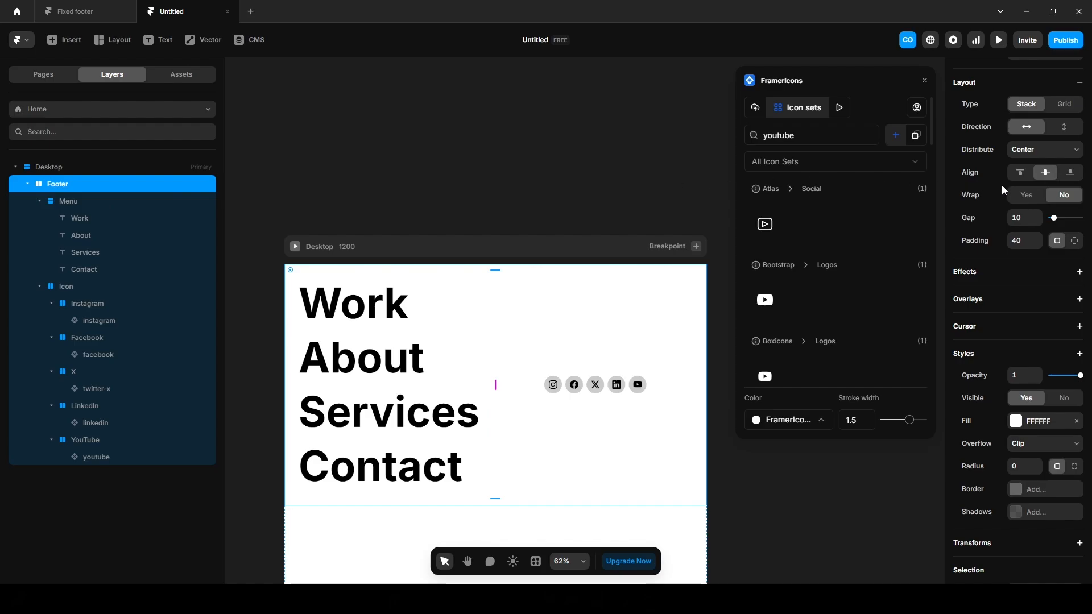
pyautogui.click(1069, 173)
pyautogui.press('Escape')
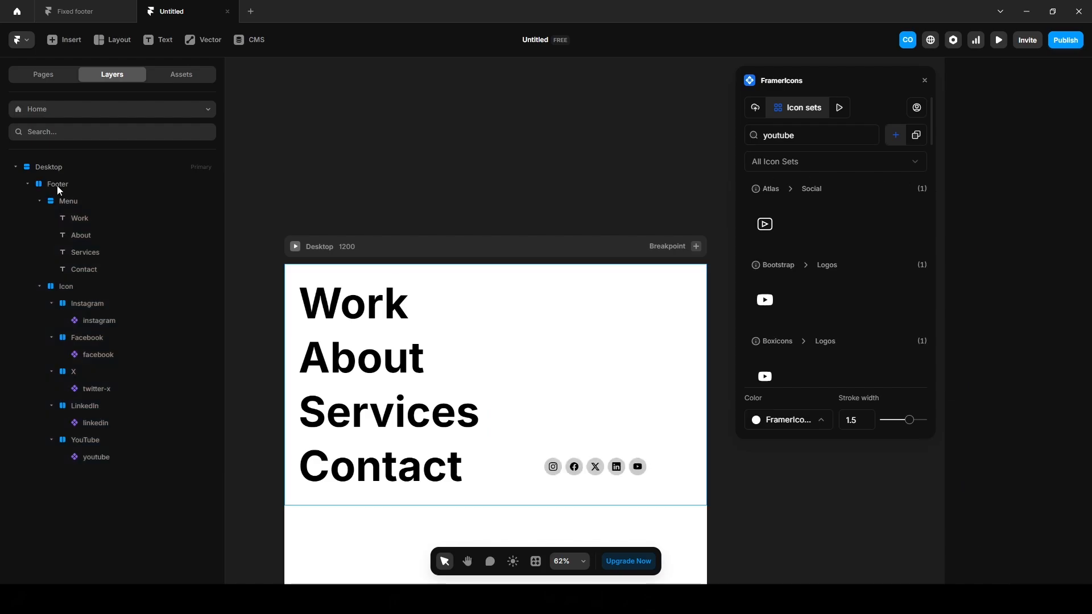
pyautogui.click(60, 188)
# Turn the Footer layer into a layout template named Footer.
pyautogui.rightClick(59, 187)
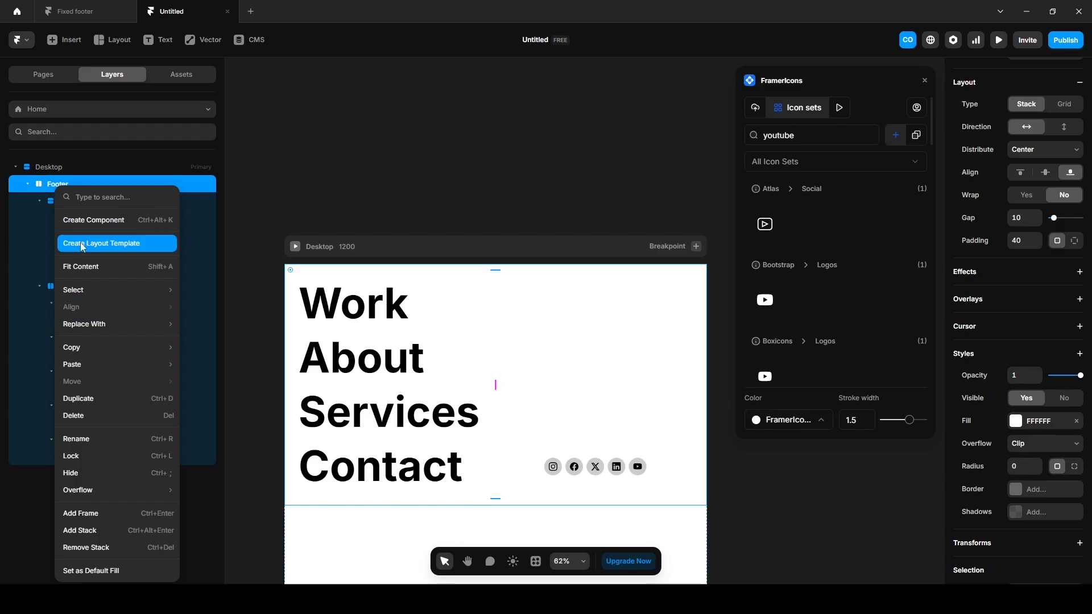
pyautogui.click(111, 243)
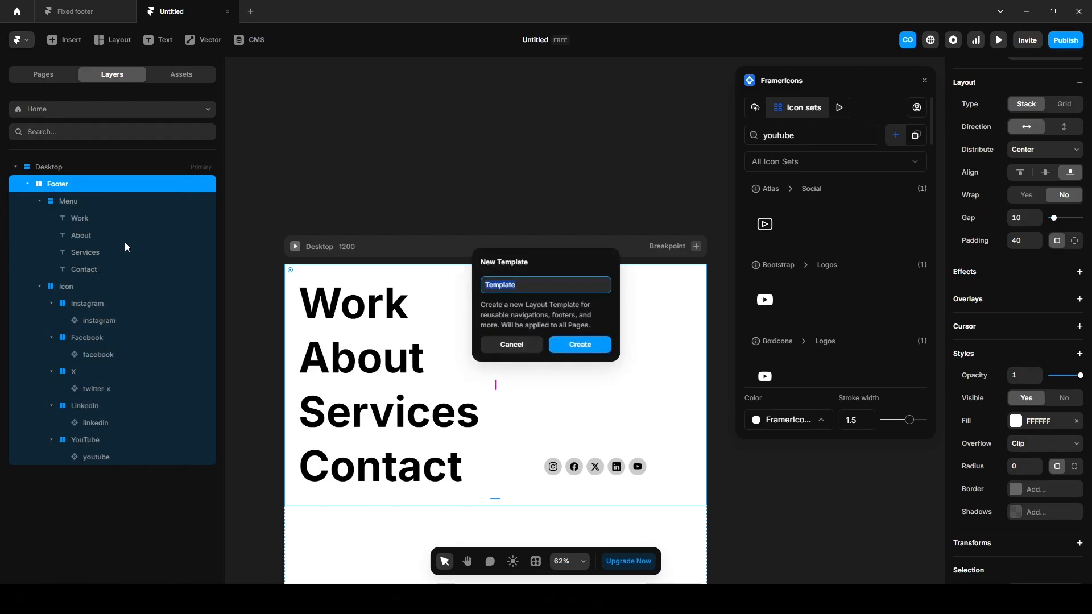
pyautogui.write('Footer')
pyautogui.press('Return')
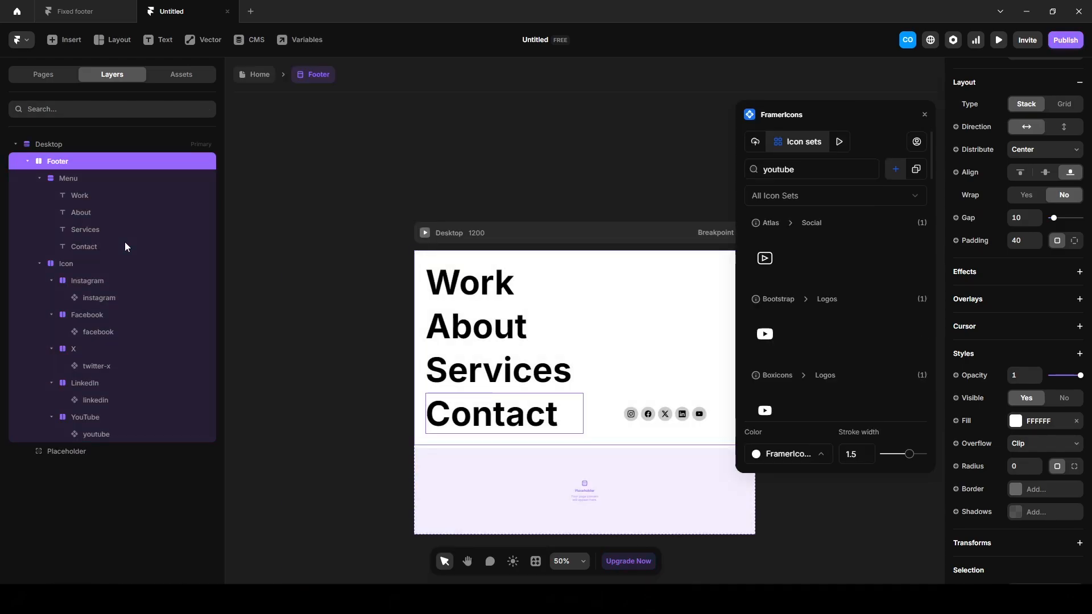
# Place the page content Placeholder above the Footer and leave the template.
pyautogui.click(67, 452)
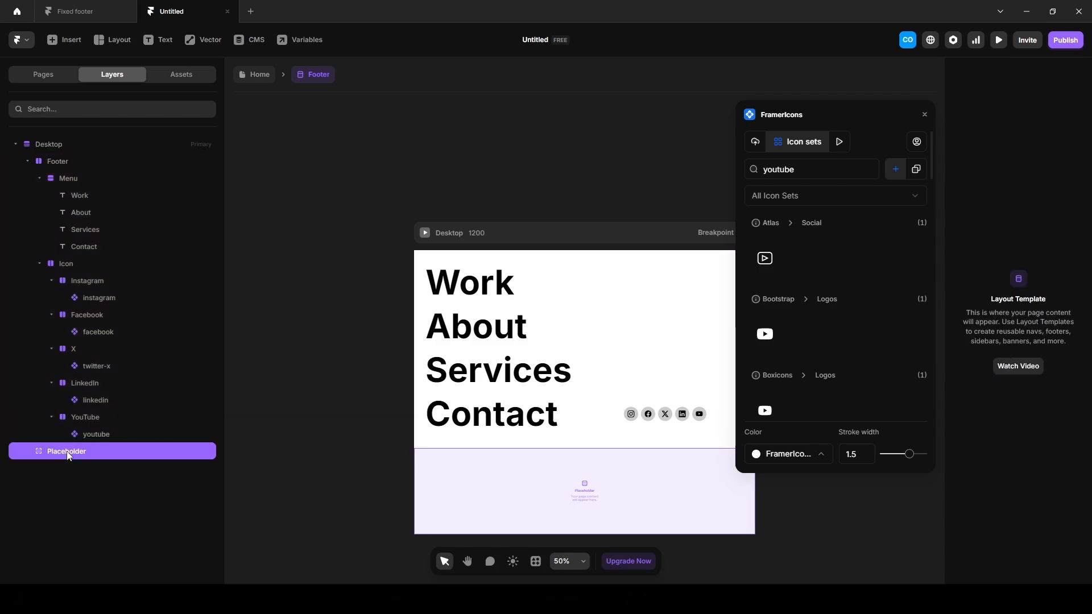
pyautogui.press('Up')
pyautogui.click(329, 358)
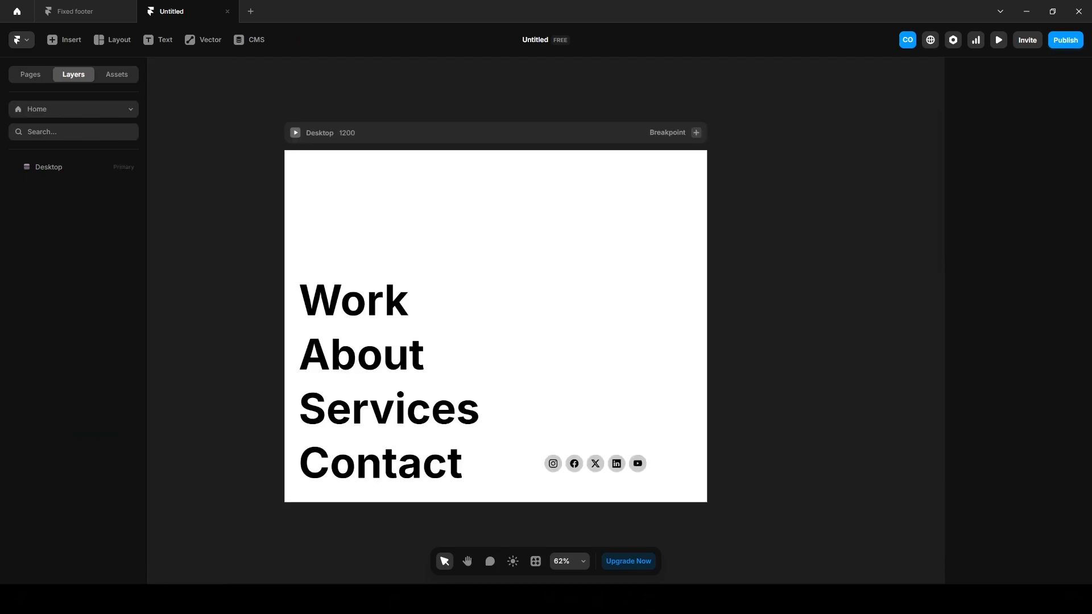
# Drop Background.png above the footer, name the layer Image, and give it a stack layout.
pyautogui.moveTo(1091, 296); pyautogui.dragTo(500, 290)
pyautogui.doubleClick(63, 185)
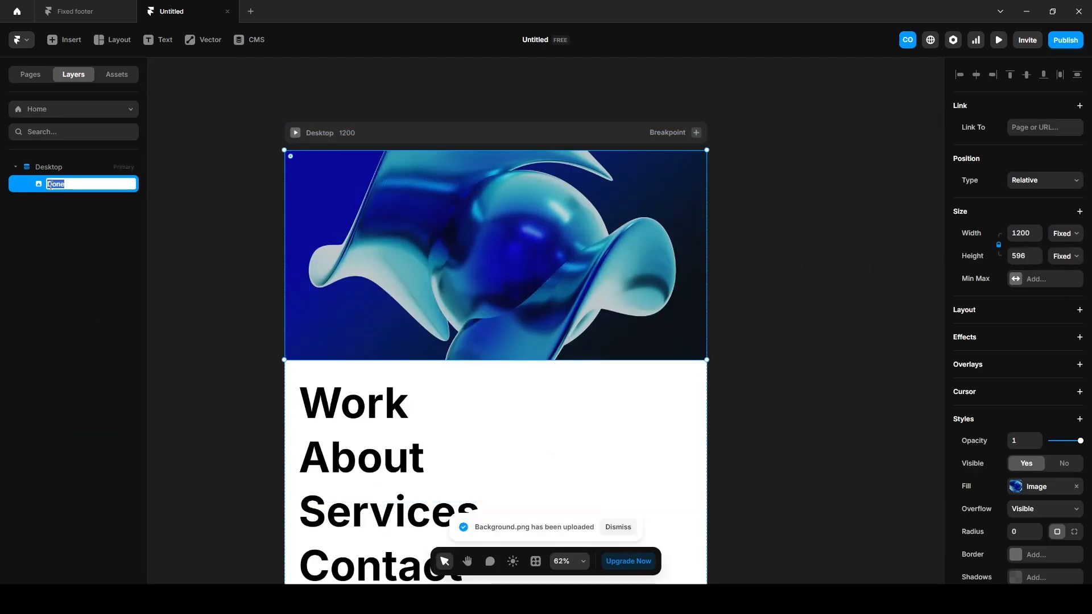
pyautogui.write('Image')
pyautogui.press('Return')
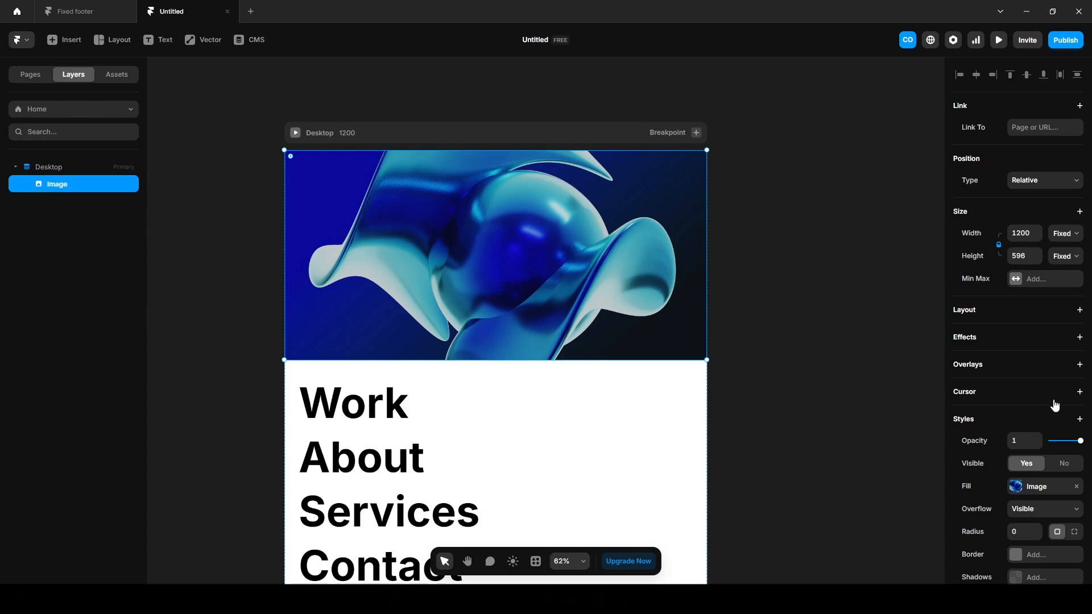
pyautogui.click(972, 312)
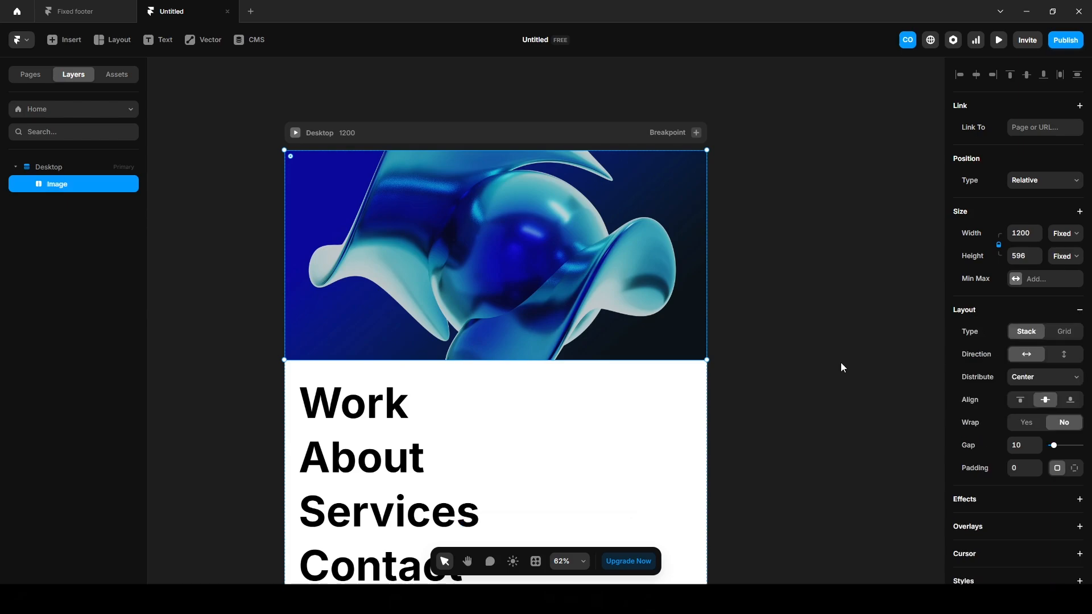
# Add the pasted tagline text on the image at 46 px, white, with Fill width.
pyautogui.press('t')
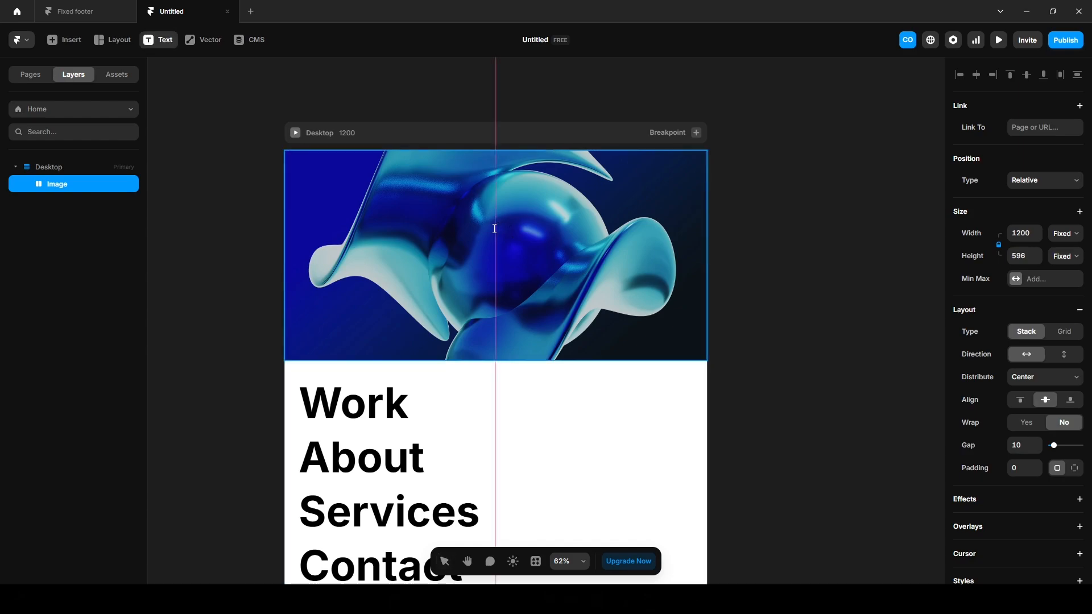
pyautogui.click(496, 239)
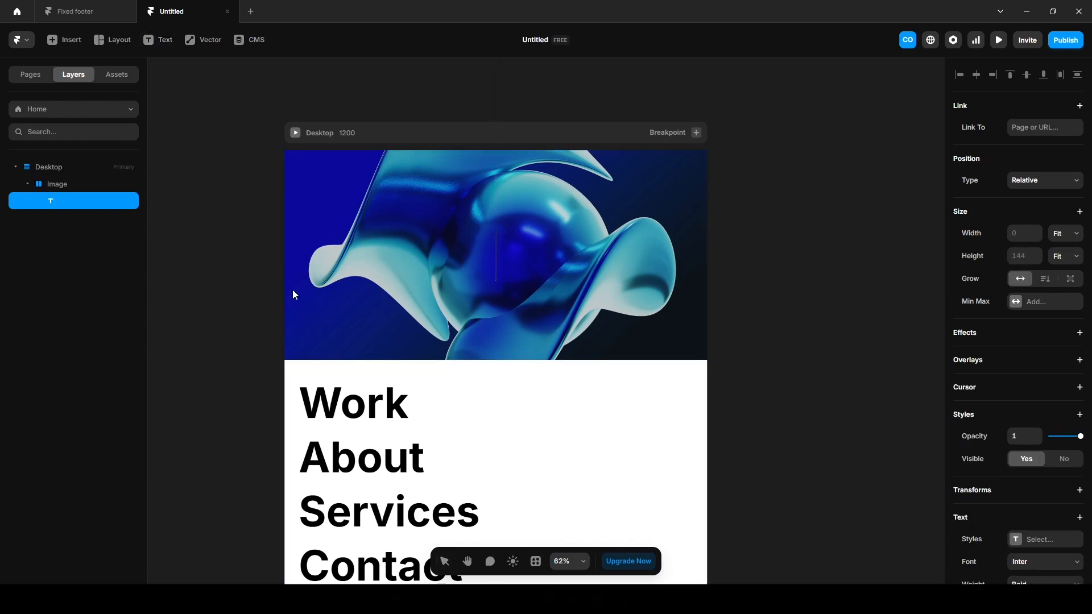
pyautogui.hotkey('ctrl', 'v')
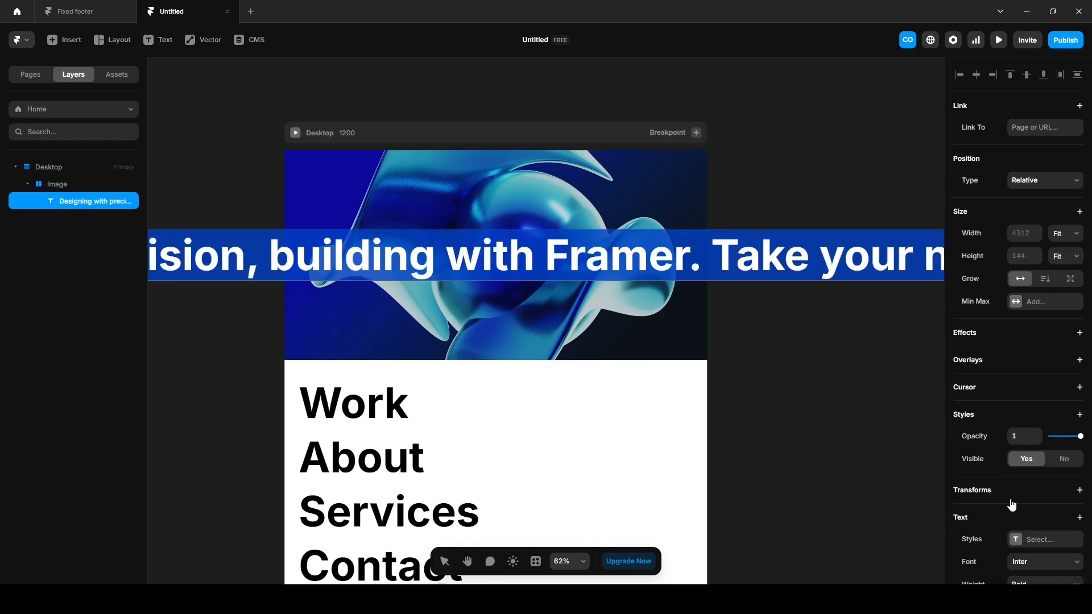
pyautogui.scroll(-5, 1012, 503)
pyautogui.click(1024, 402)
pyautogui.write('4')
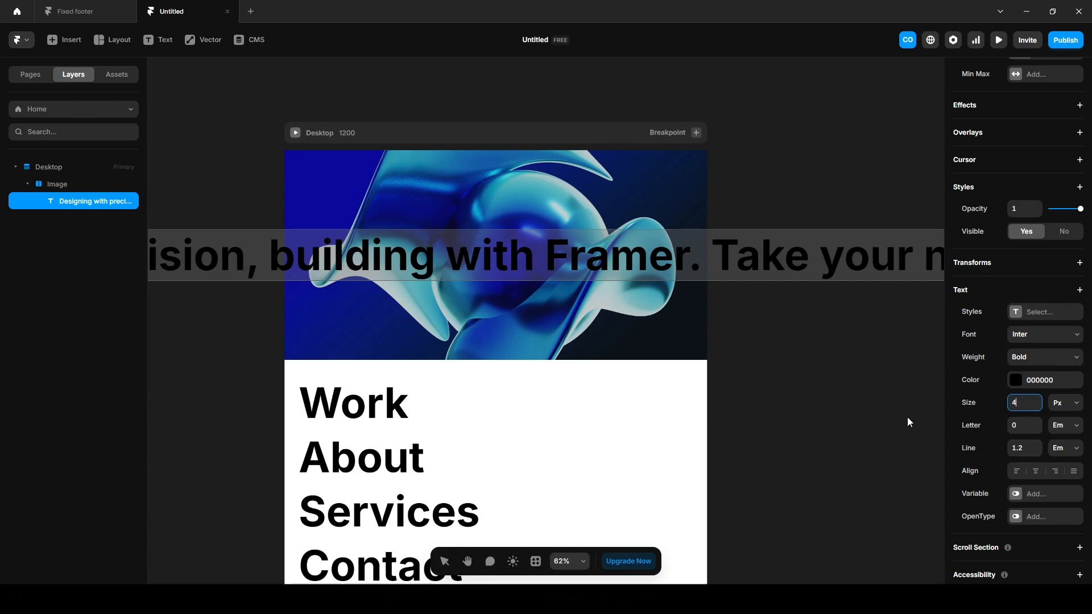
pyautogui.write('6')
pyautogui.press('Return')
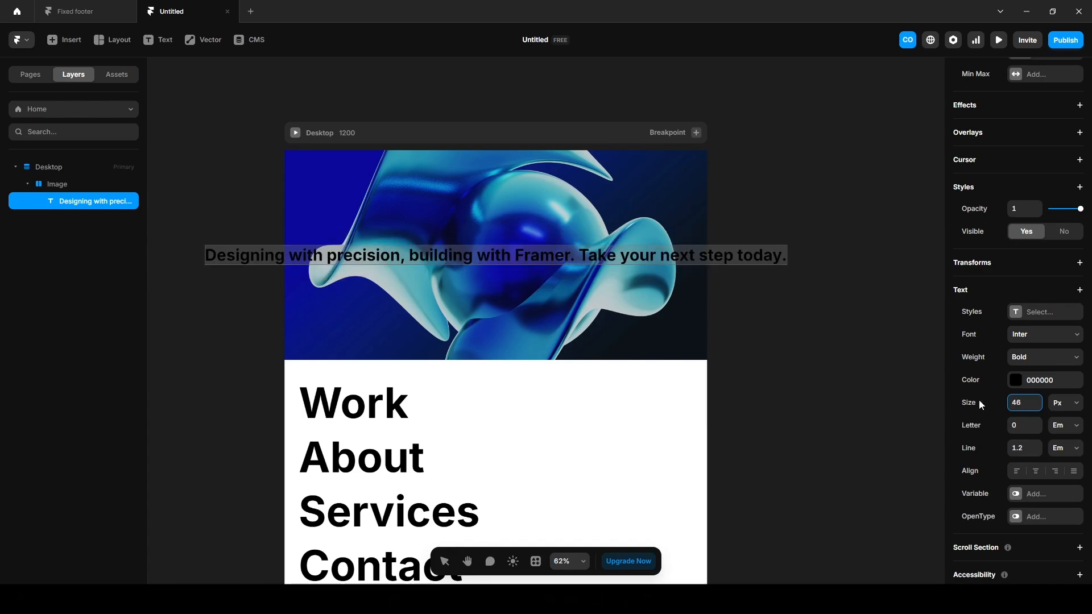
pyautogui.click(1017, 386)
pyautogui.moveTo(821, 432); pyautogui.dragTo(777, 395)
pyautogui.scroll(4, 1002, 364)
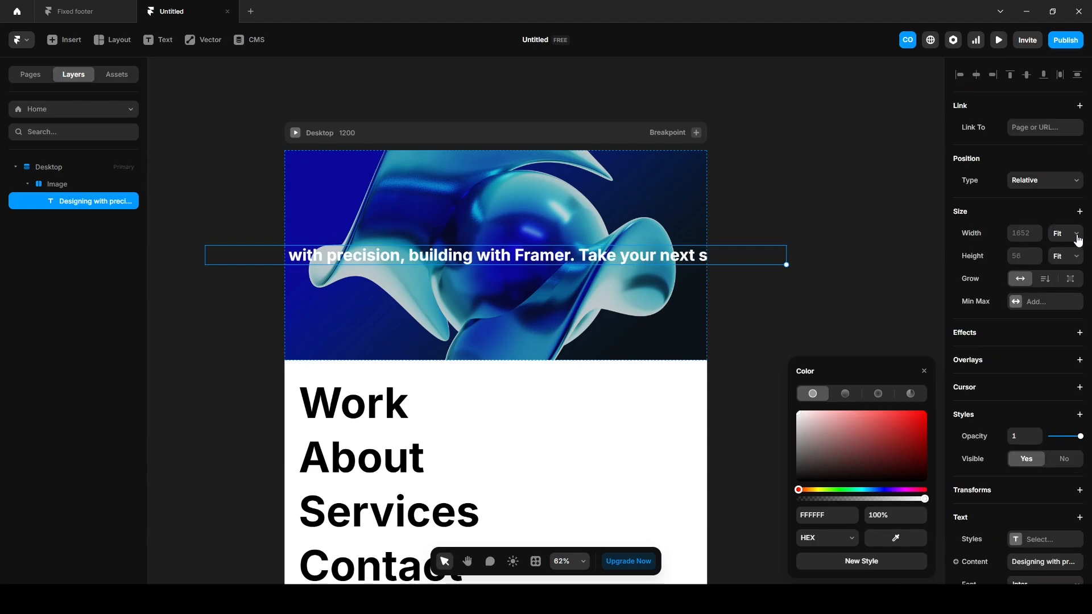
pyautogui.click(1061, 234)
pyautogui.click(1062, 278)
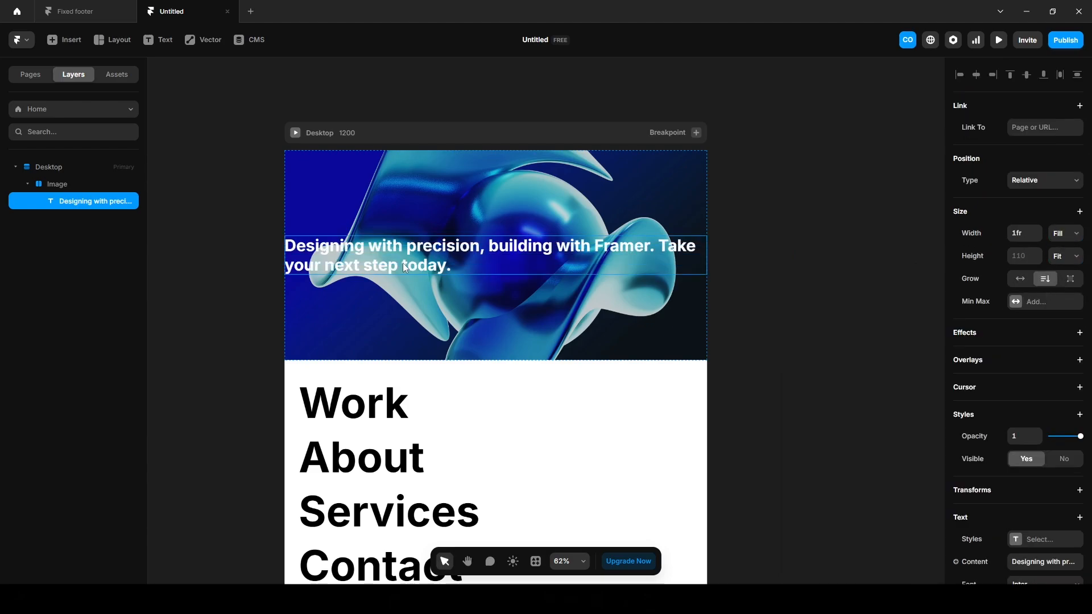
# Duplicate the tagline as a 'Design Forward' heading at size 140.
pyautogui.hotkey('ctrl', 'd')
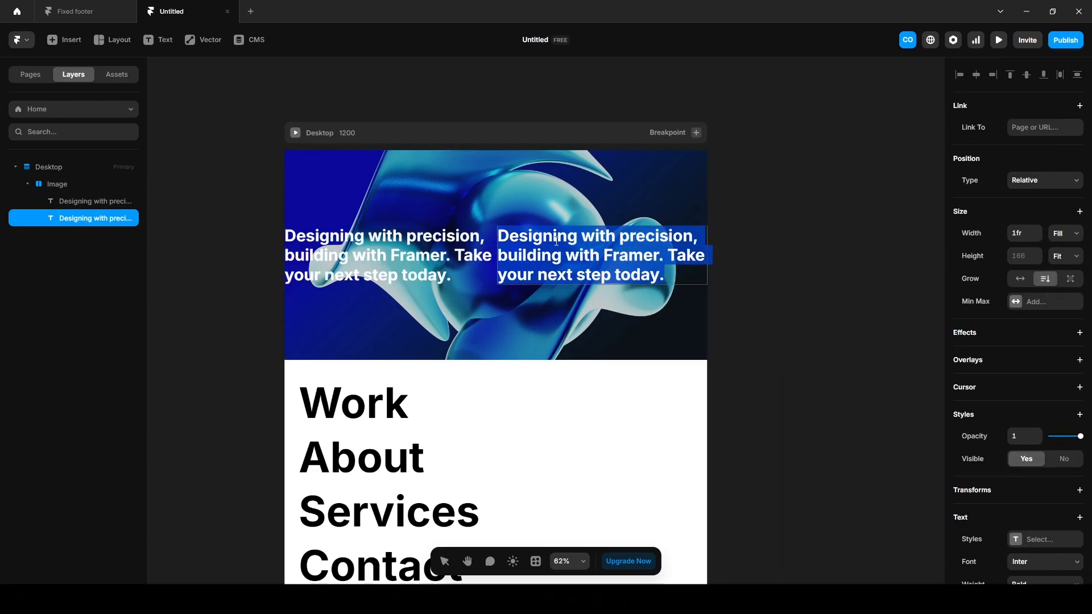
pyautogui.write('Design Forward')
pyautogui.scroll(-3, 1018, 341)
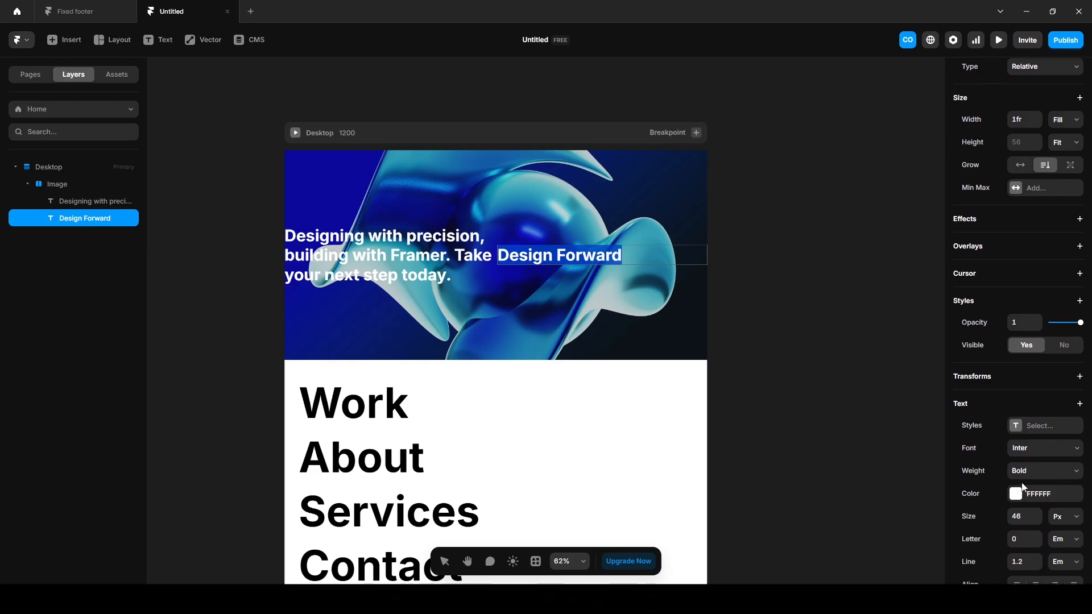
pyautogui.write('1')
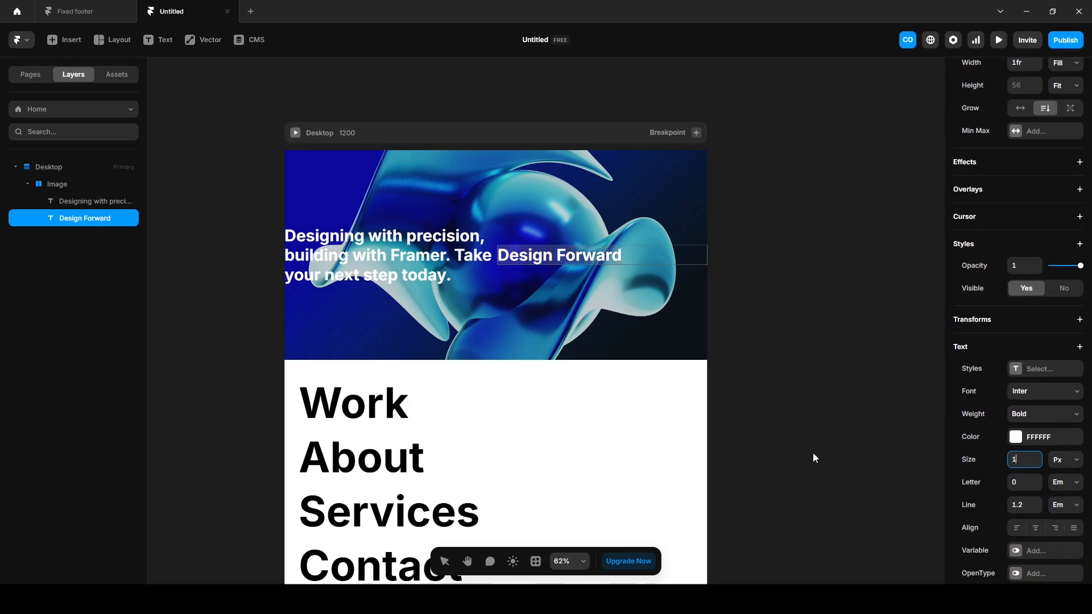
pyautogui.write('40')
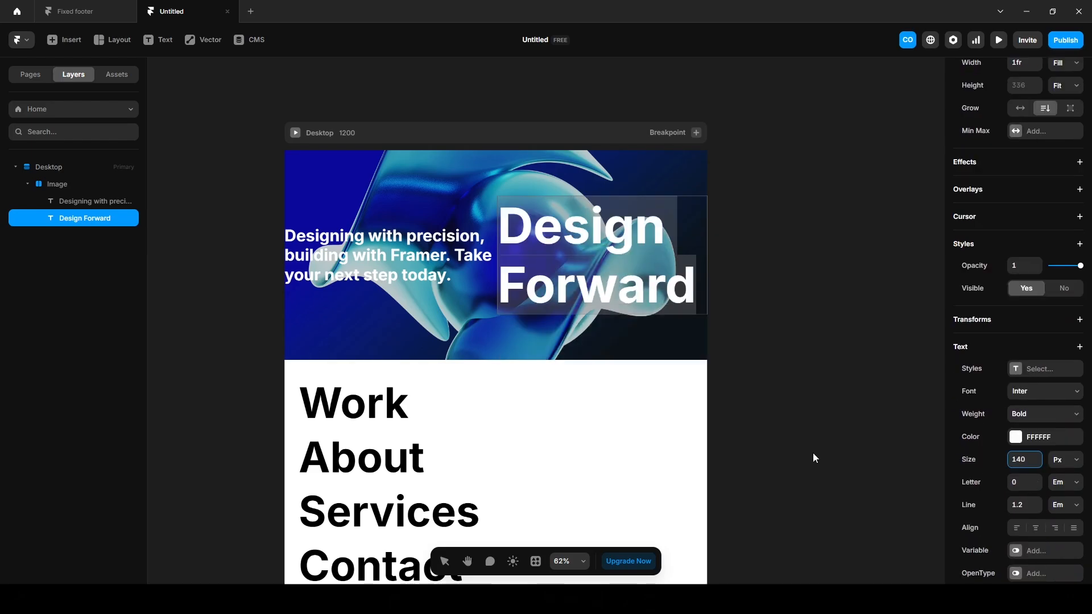
pyautogui.click(71, 187)
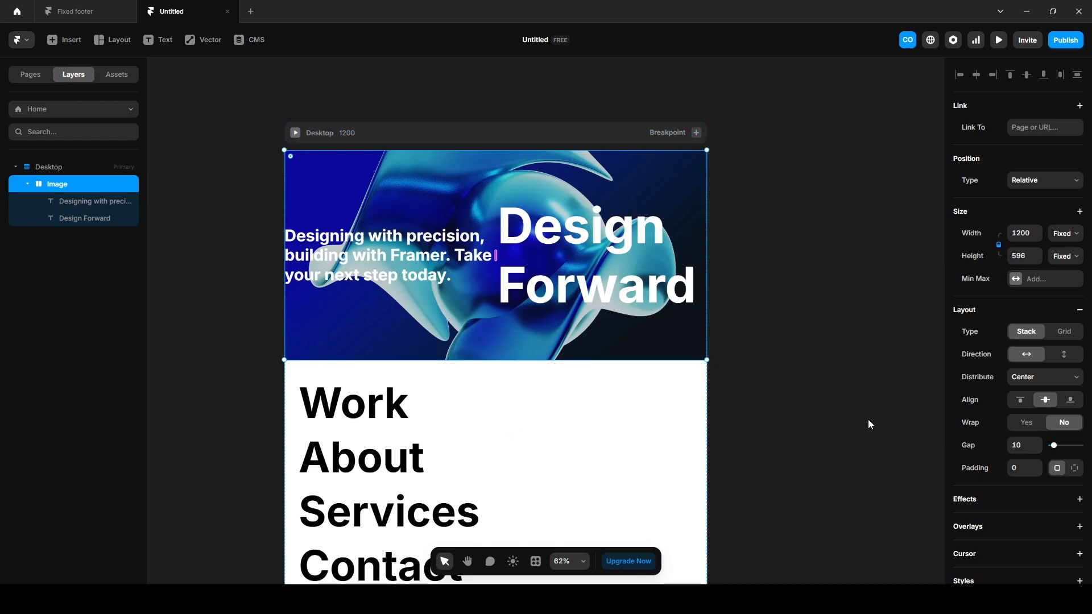
# Set the Image hero to a vertical stack with 40 padding and preview the page.
pyautogui.click(1063, 356)
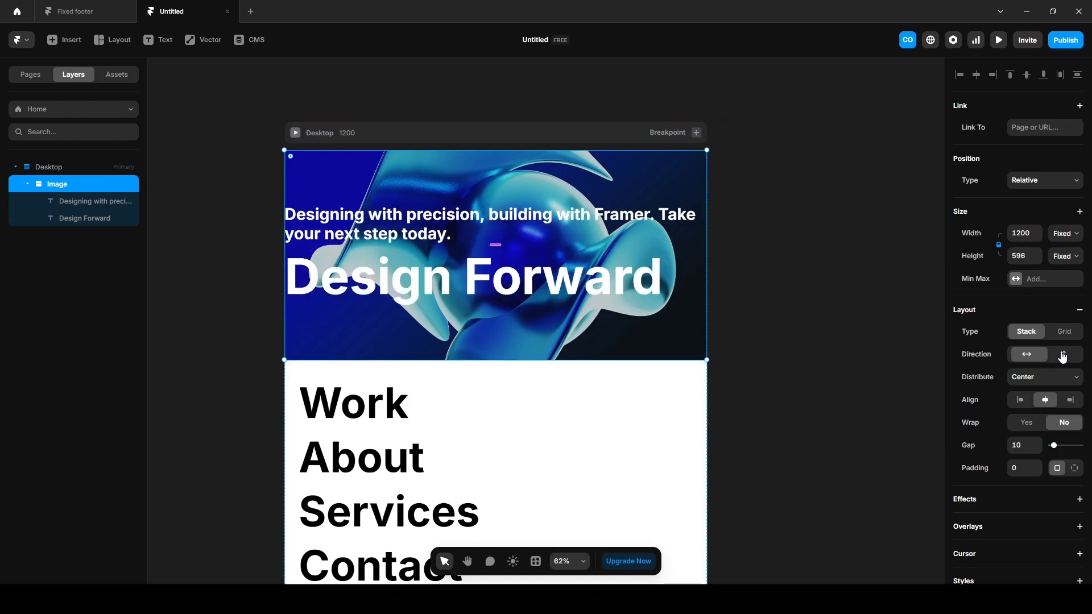
pyautogui.click(1029, 467)
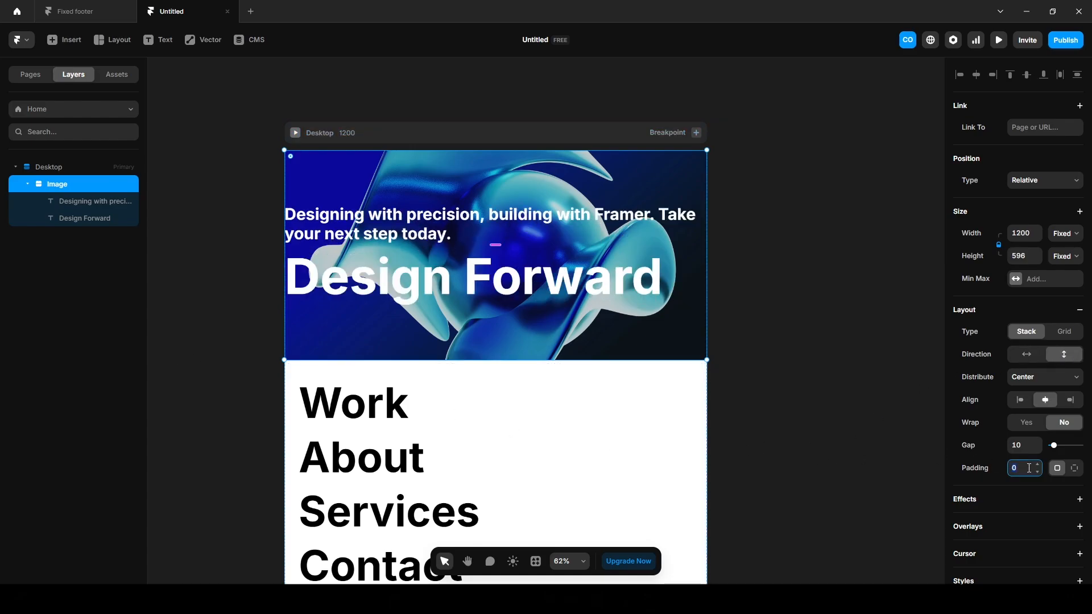
pyautogui.write('40')
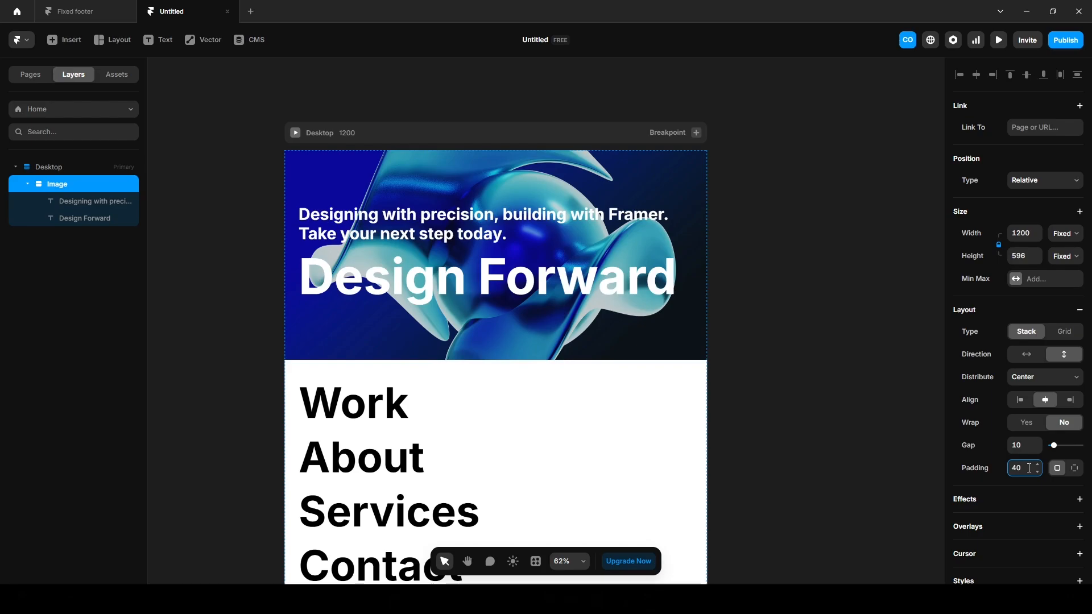
pyautogui.hotkey('ctrl', 'p')
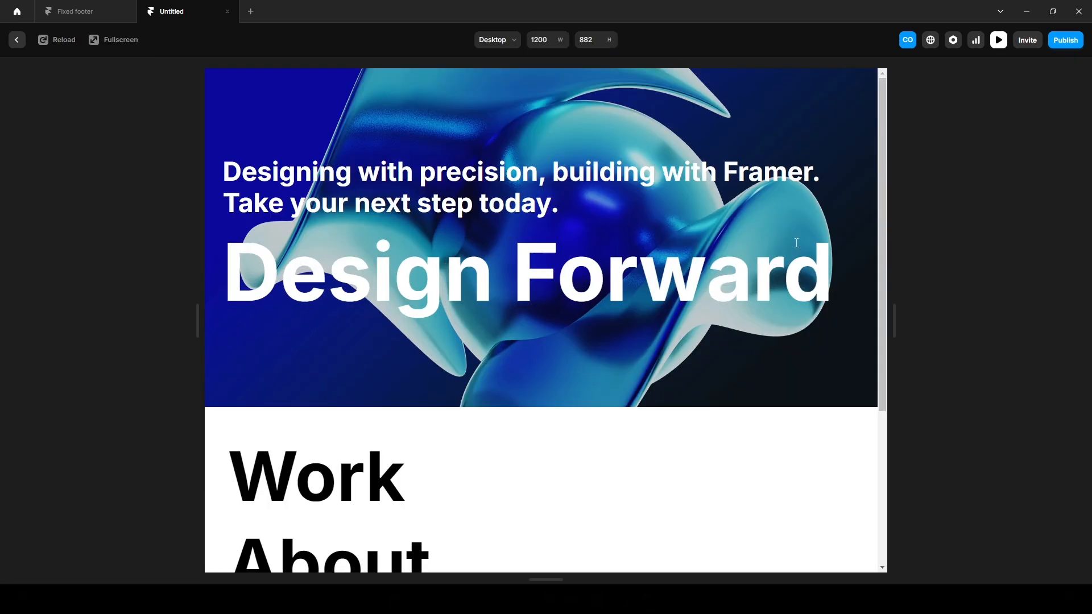
# Compare with the Fixed footer project's preview, then return to the Untitled editor.
pyautogui.click(80, 12)
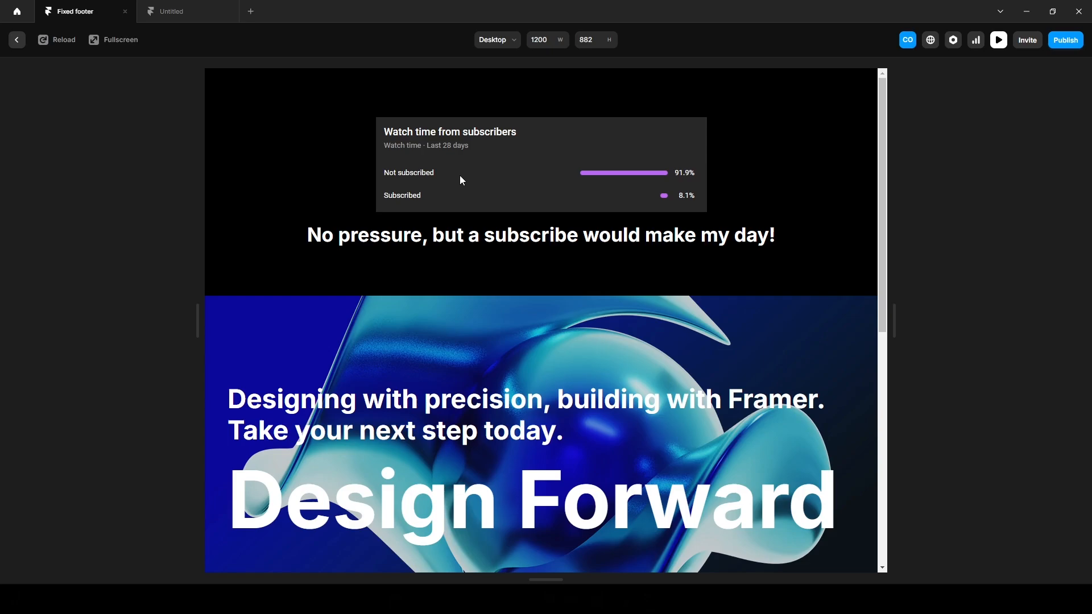
pyautogui.click(188, 17)
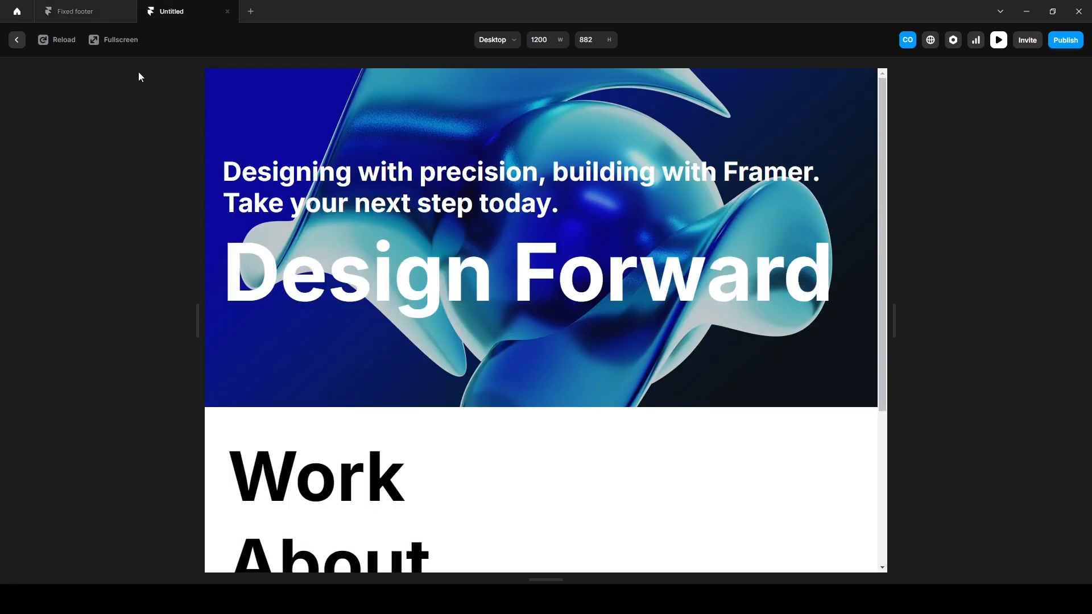
pyautogui.click(17, 40)
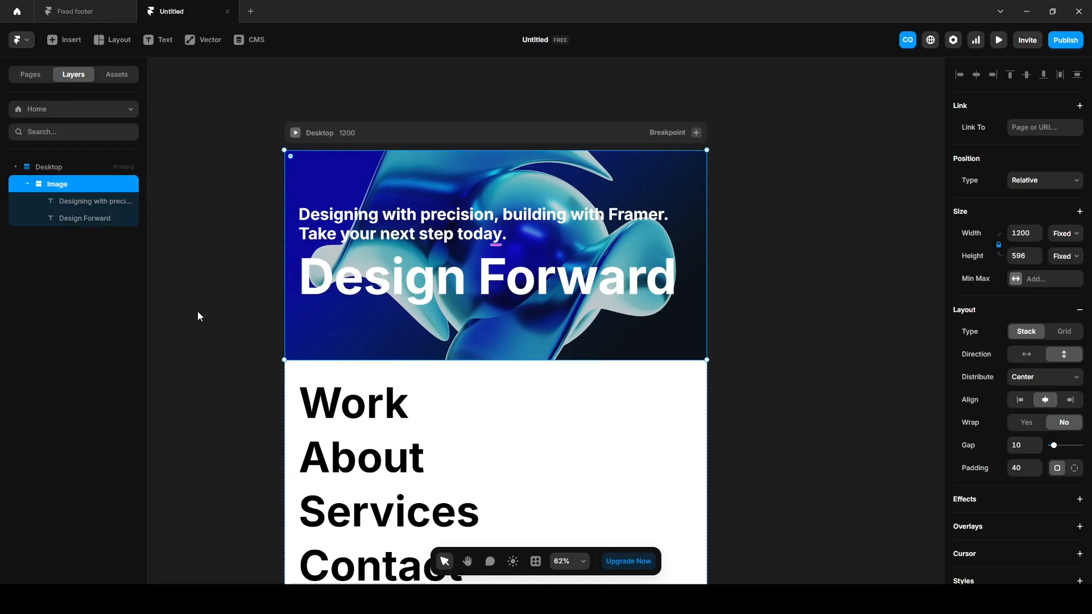
# Wrap the hero image in a stack named Container.
pyautogui.hotkey('ctrl', 'Return')
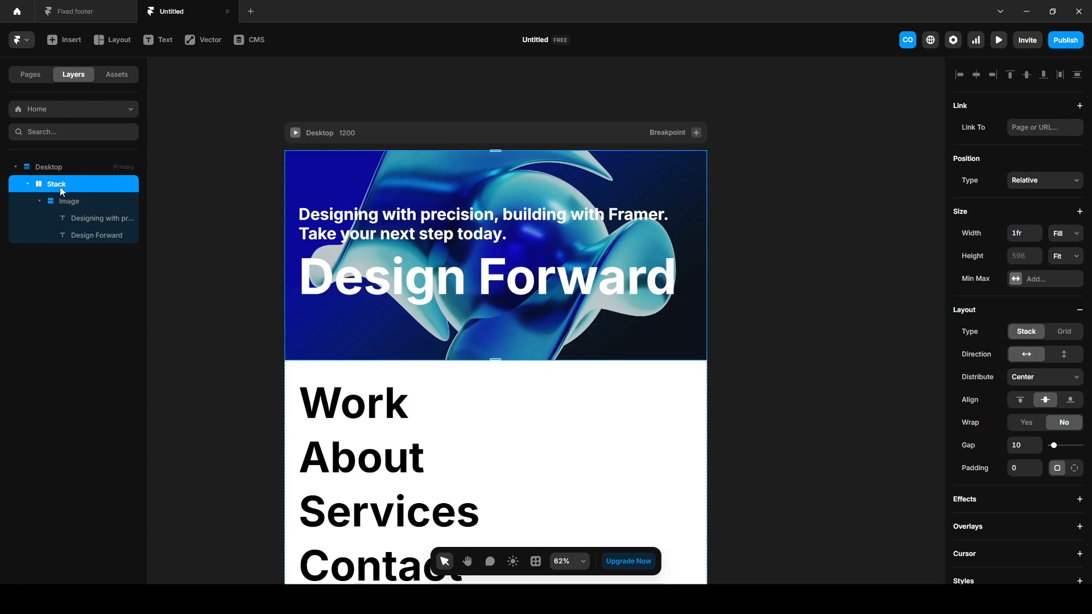
pyautogui.doubleClick(61, 185)
pyautogui.write('Con')
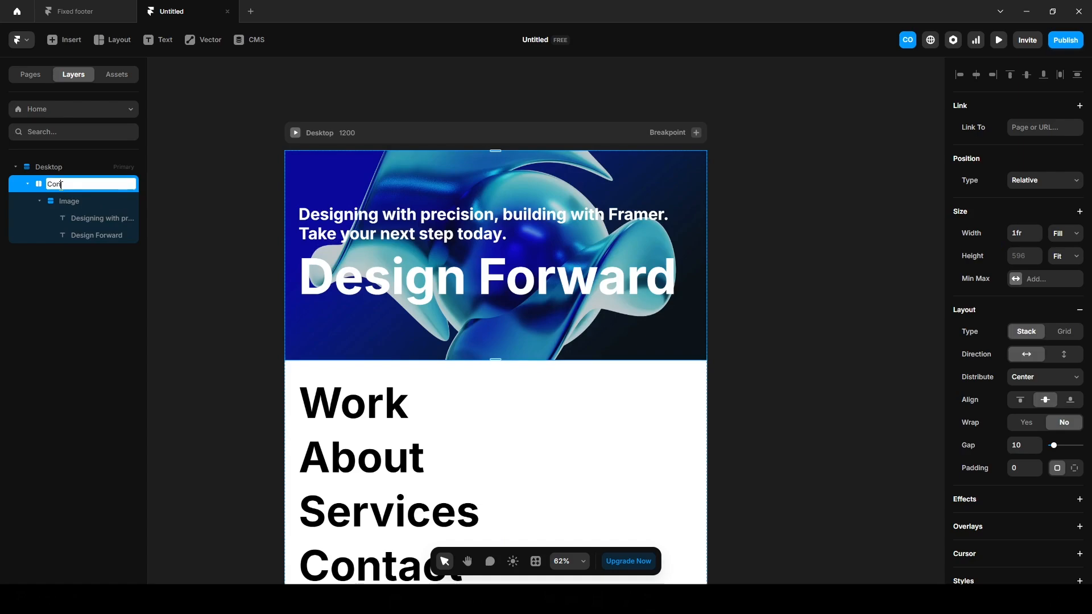
pyautogui.write('tainer')
pyautogui.press('Return')
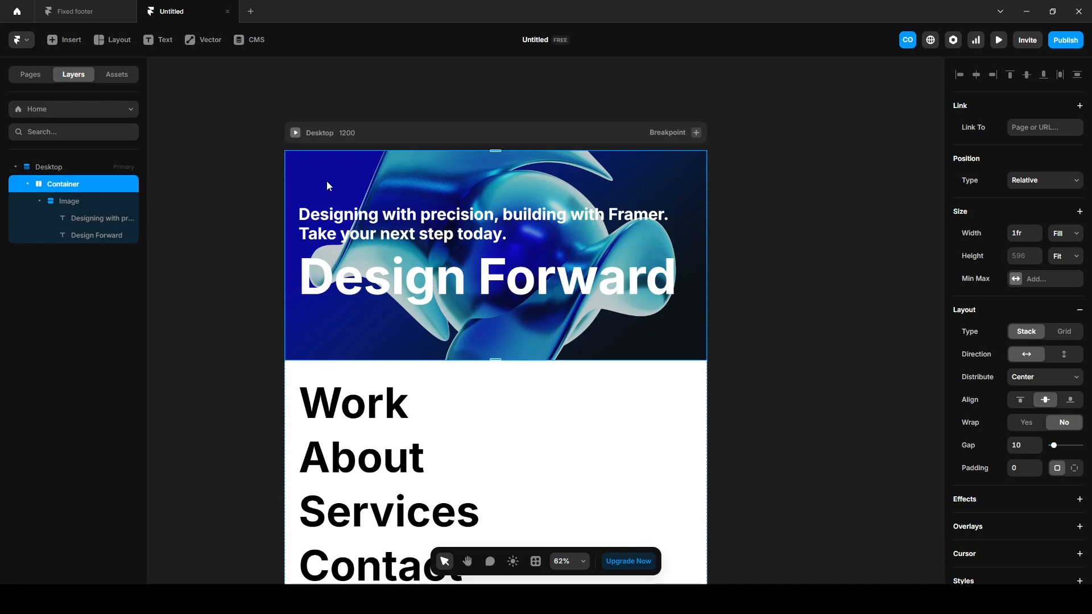
# Add a vertical-stacked, full-width black frame named Spacer above the hero inside Container.
pyautogui.press('f')
pyautogui.moveTo(324, 177); pyautogui.dragTo(712, 417)
pyautogui.moveTo(45, 252); pyautogui.dragTo(79, 197)
pyautogui.click(79, 185)
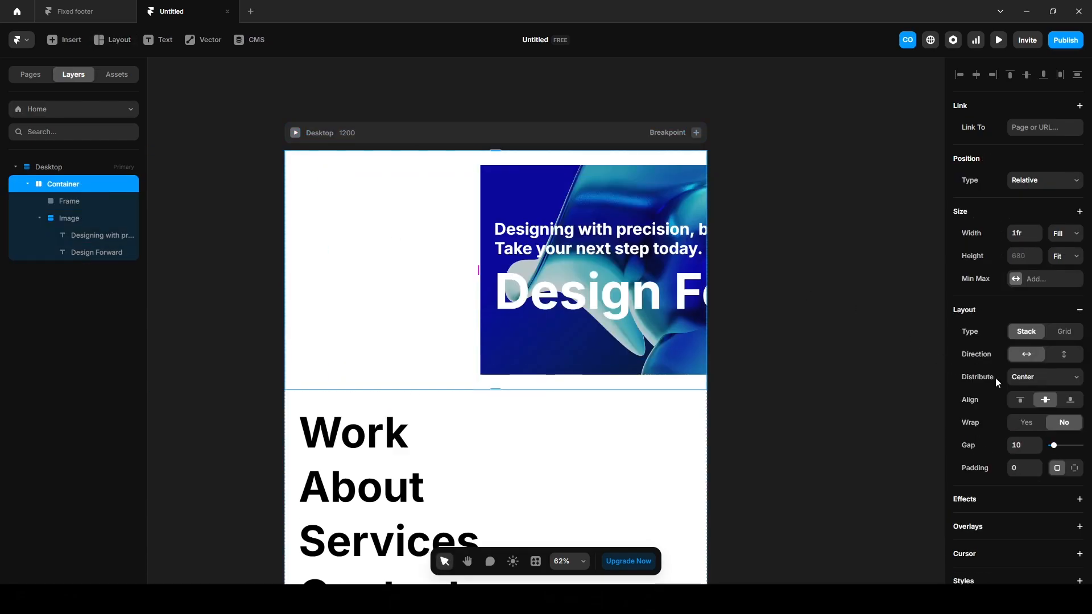
pyautogui.click(1064, 355)
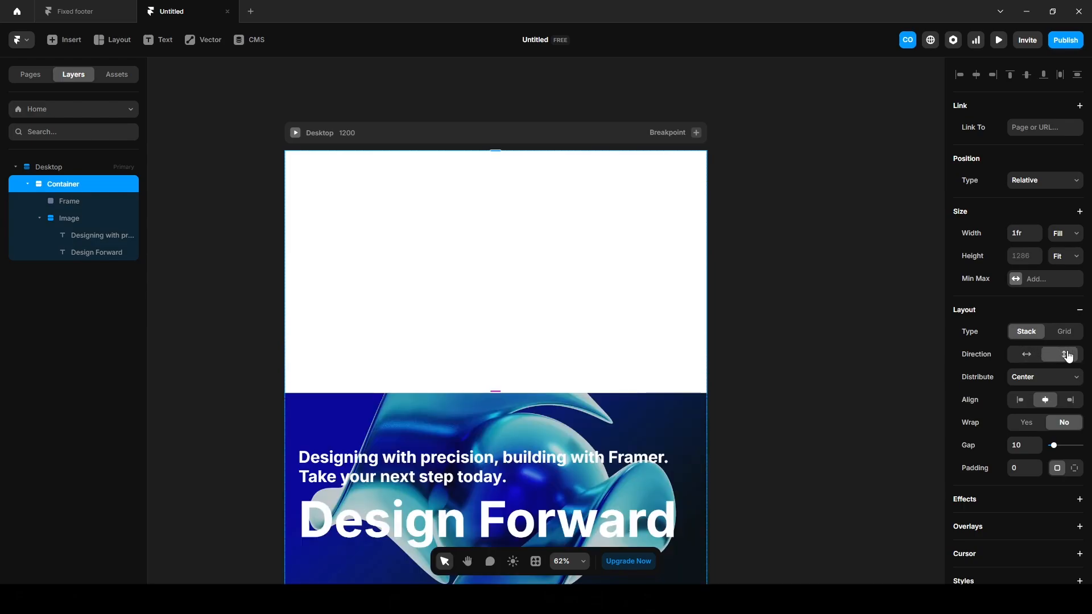
pyautogui.click(66, 203)
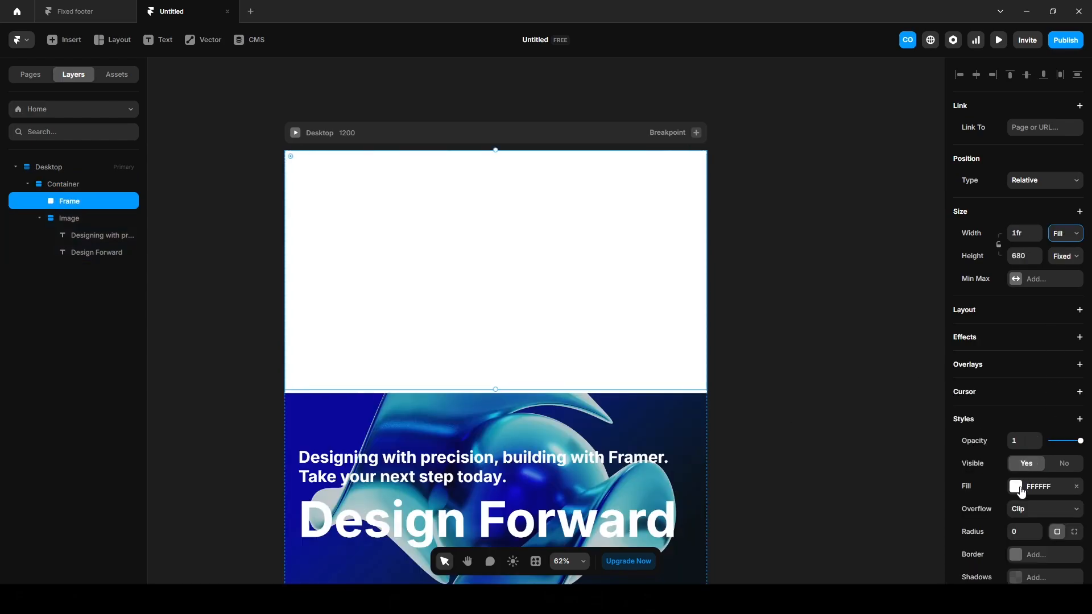
pyautogui.click(1016, 486)
pyautogui.moveTo(828, 456); pyautogui.dragTo(790, 500)
pyautogui.doubleClick(66, 202)
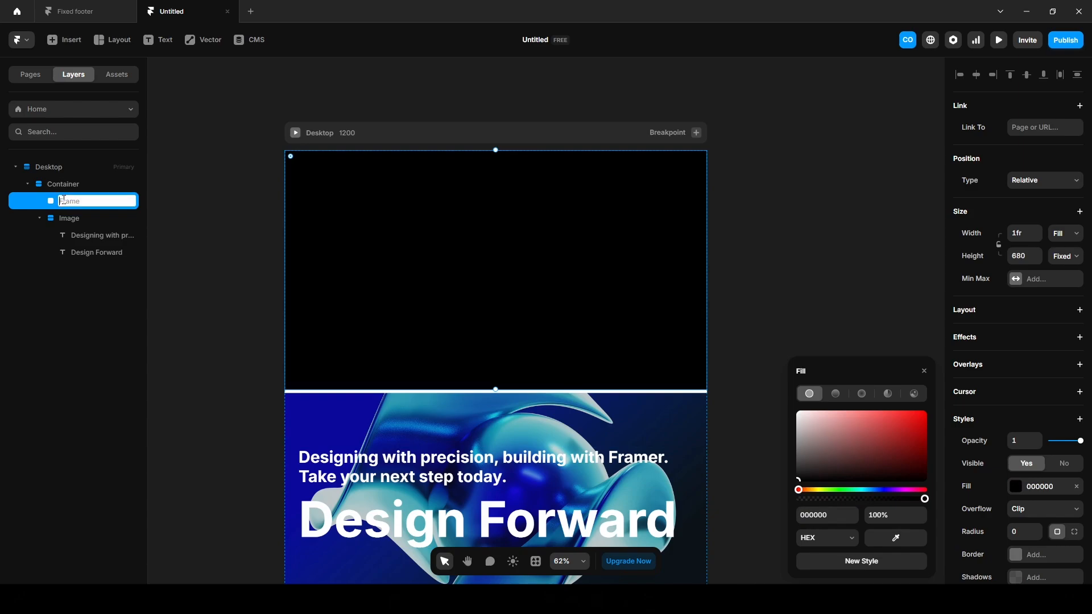
pyautogui.write('Spacer')
pyautogui.press('Return')
# Set the Container's gap to 0.
pyautogui.click(61, 180)
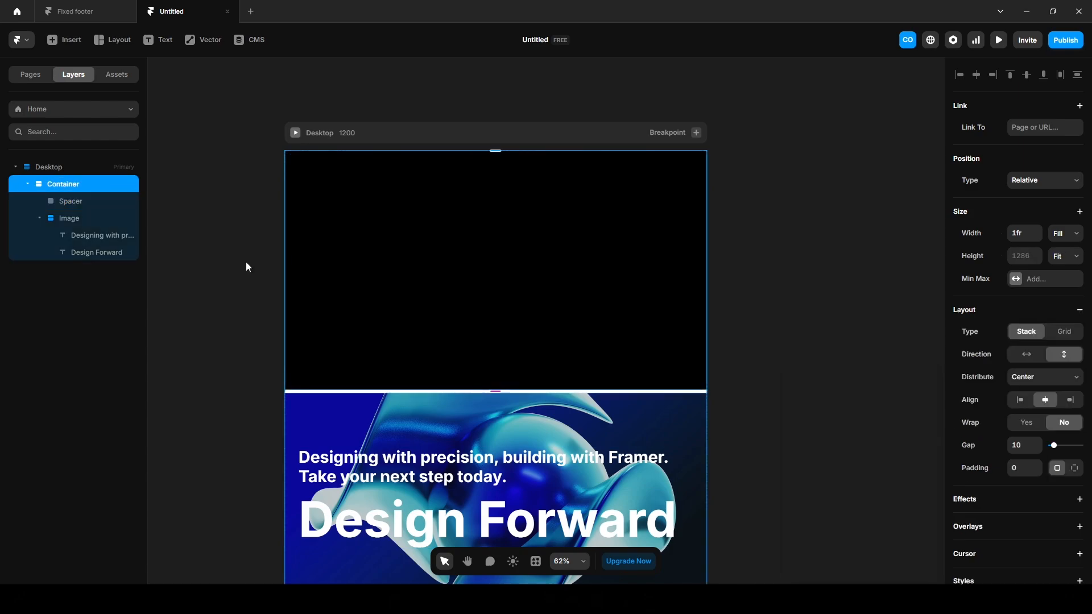
pyautogui.click(1023, 445)
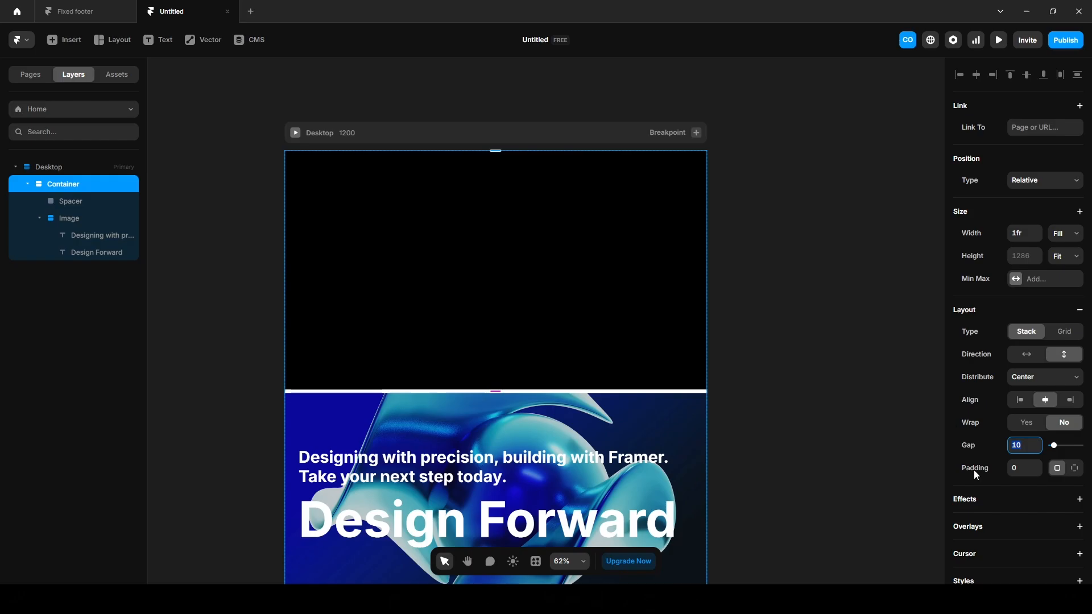
pyautogui.write('0')
pyautogui.press('Return')
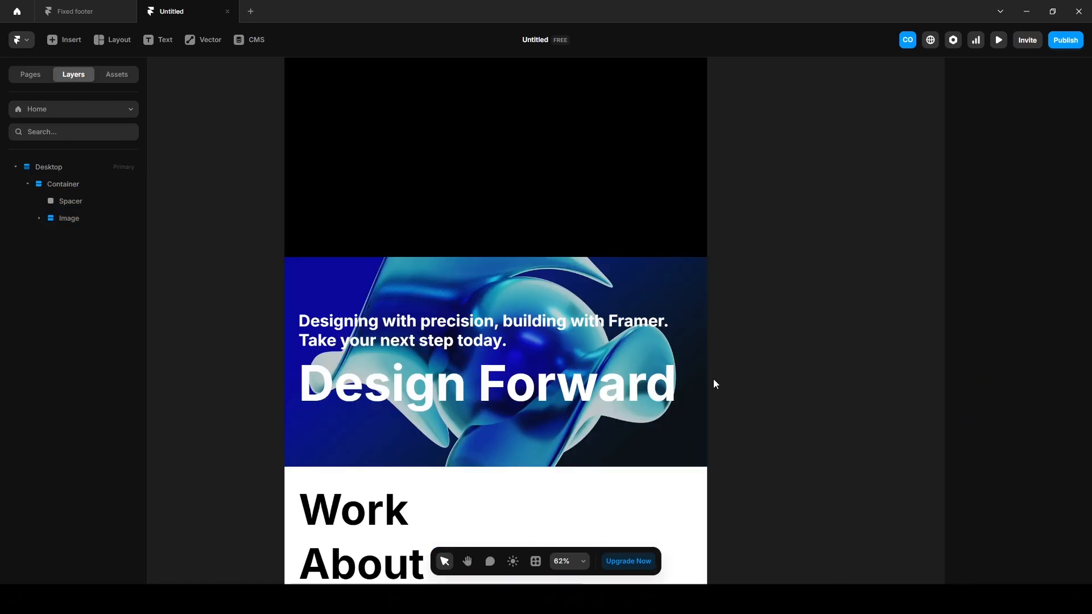
pyautogui.click(1000, 39)
pyautogui.scroll(-5, 477, 391)
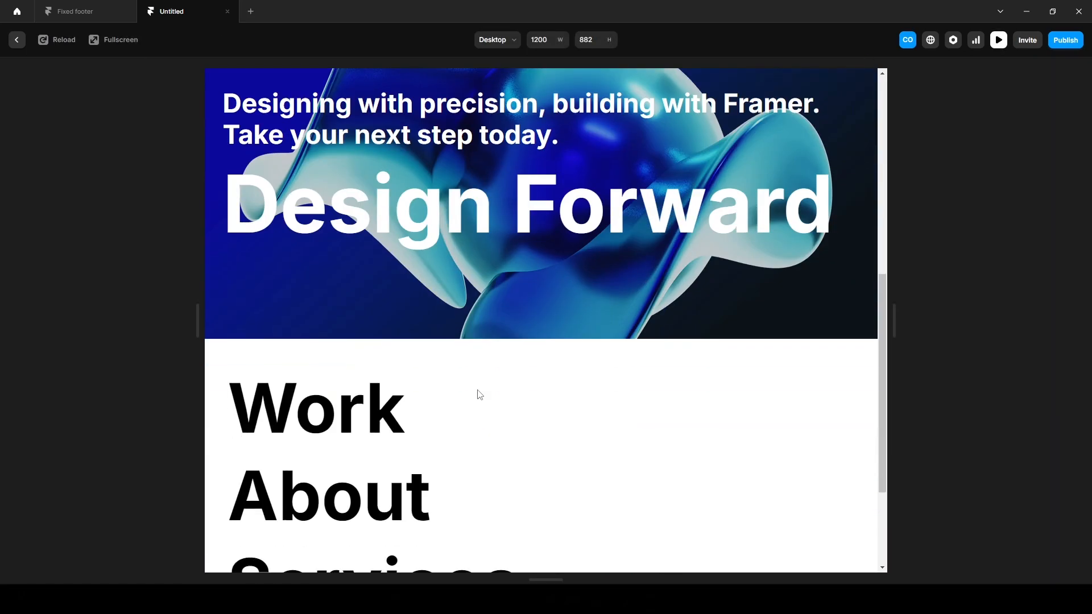
pyautogui.scroll(-3, 479, 394)
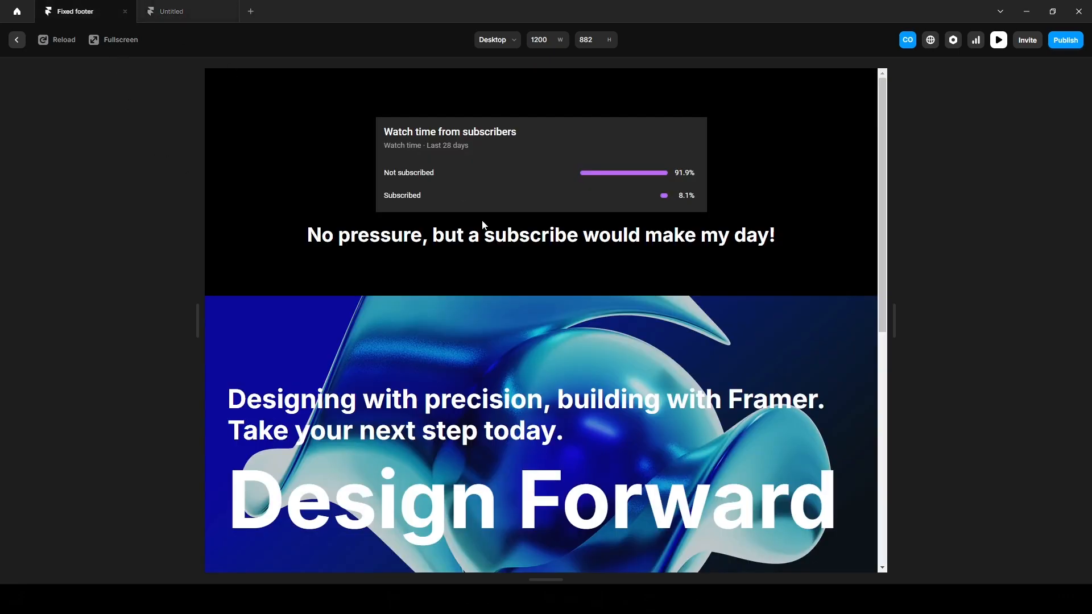
pyautogui.scroll(-8, 493, 418)
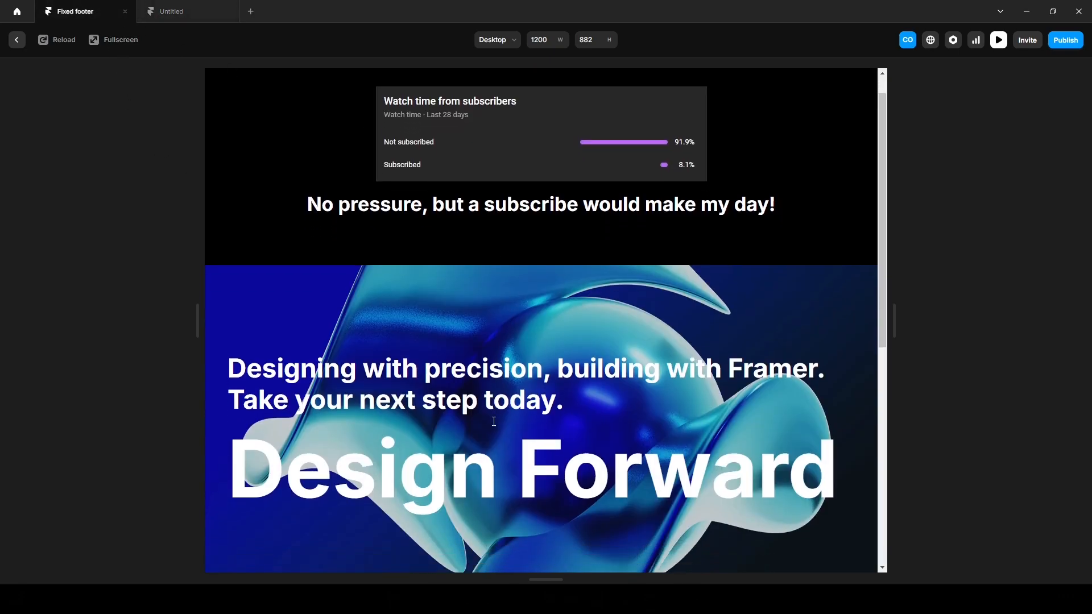
pyautogui.click(174, 16)
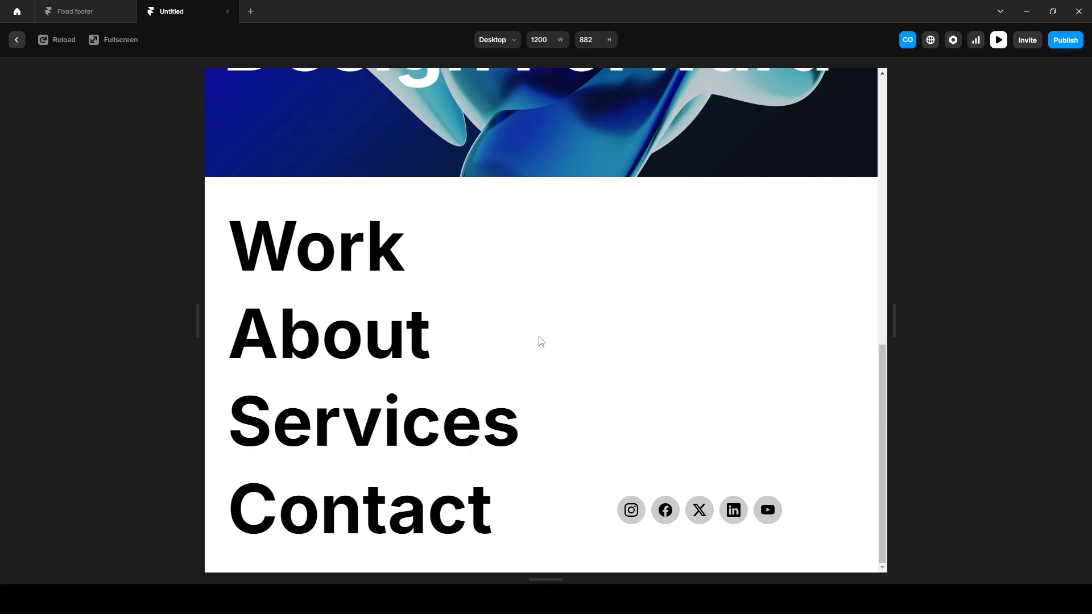
pyautogui.click(16, 39)
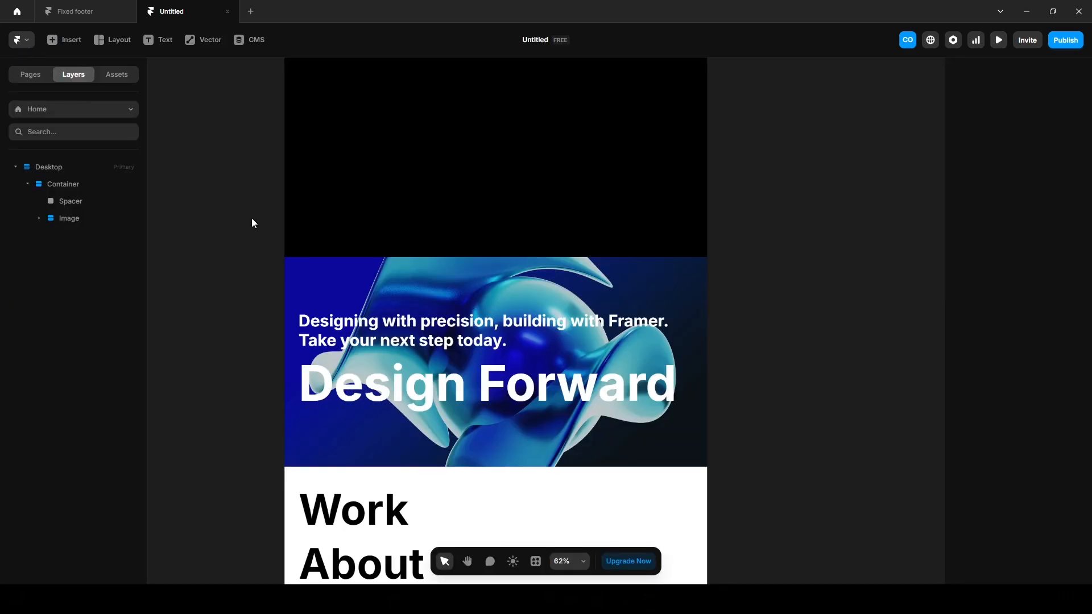
# Set the Footer template's position type to Fixed.
pyautogui.click(114, 79)
pyautogui.click(44, 164)
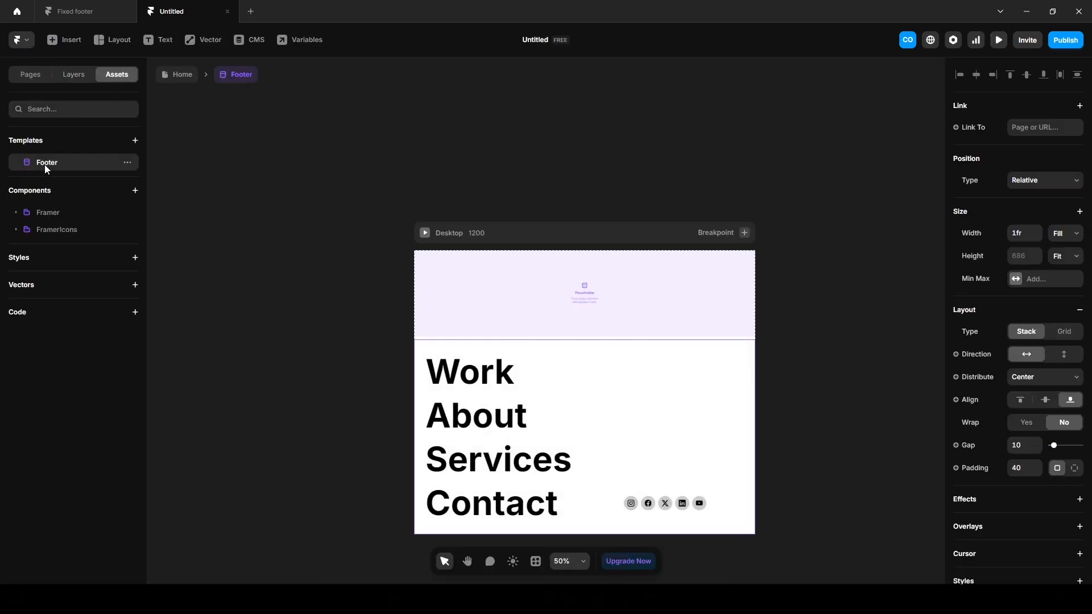
pyautogui.click(74, 80)
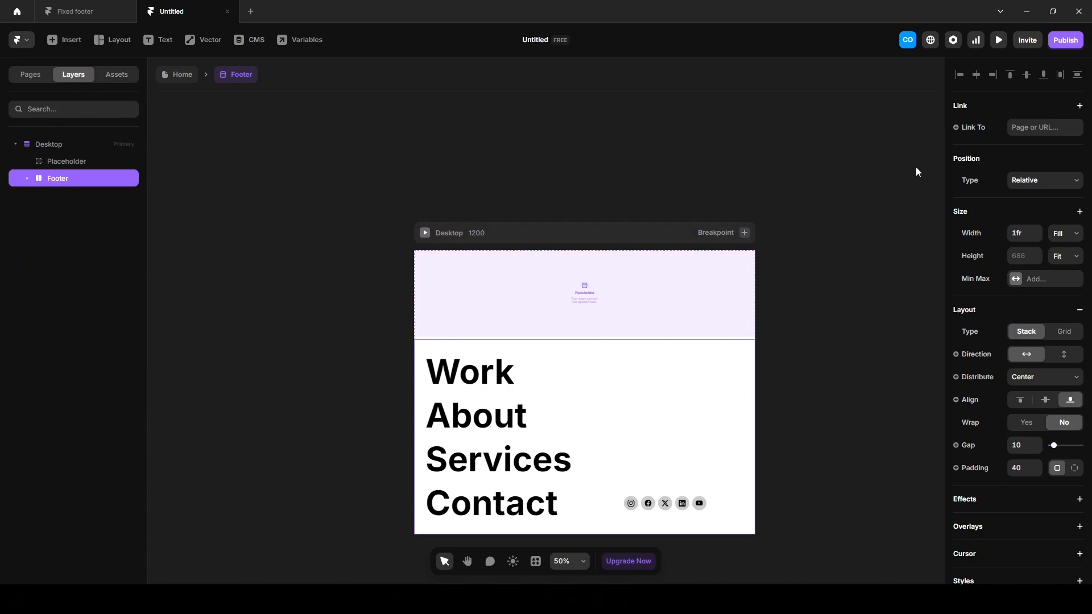
pyautogui.click(1032, 185)
pyautogui.click(1035, 225)
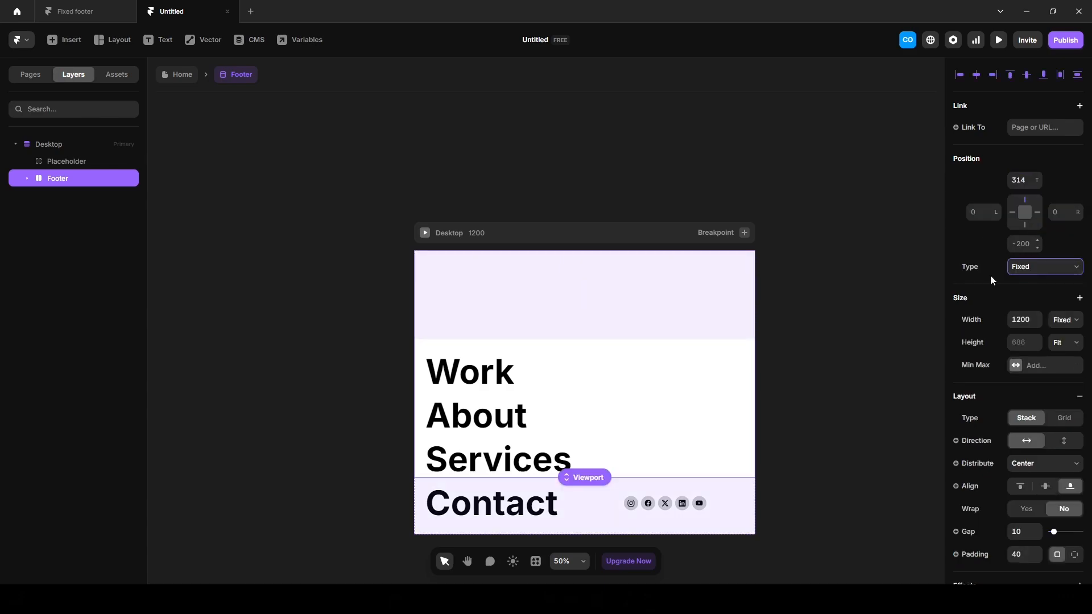
# Preview the Home page and return to editing.
pyautogui.click(179, 77)
pyautogui.click(999, 40)
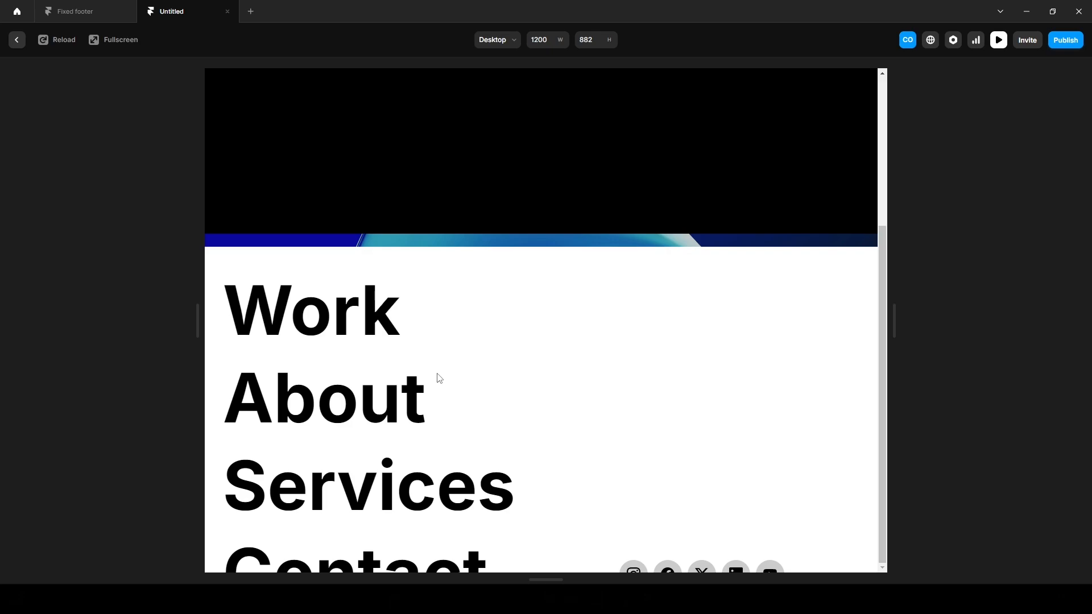
pyautogui.press('Escape')
# In the Footer template, draw a full-width frame with no fill.
pyautogui.click(118, 79)
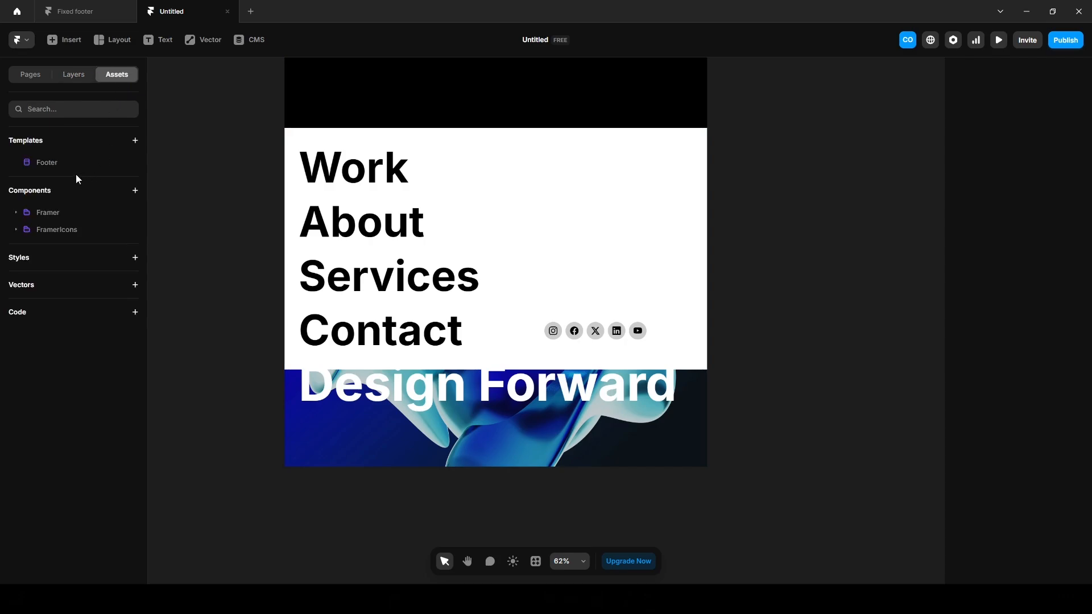
pyautogui.click(59, 164)
pyautogui.press('f')
pyautogui.moveTo(466, 217); pyautogui.dragTo(702, 353)
pyautogui.click(1065, 233)
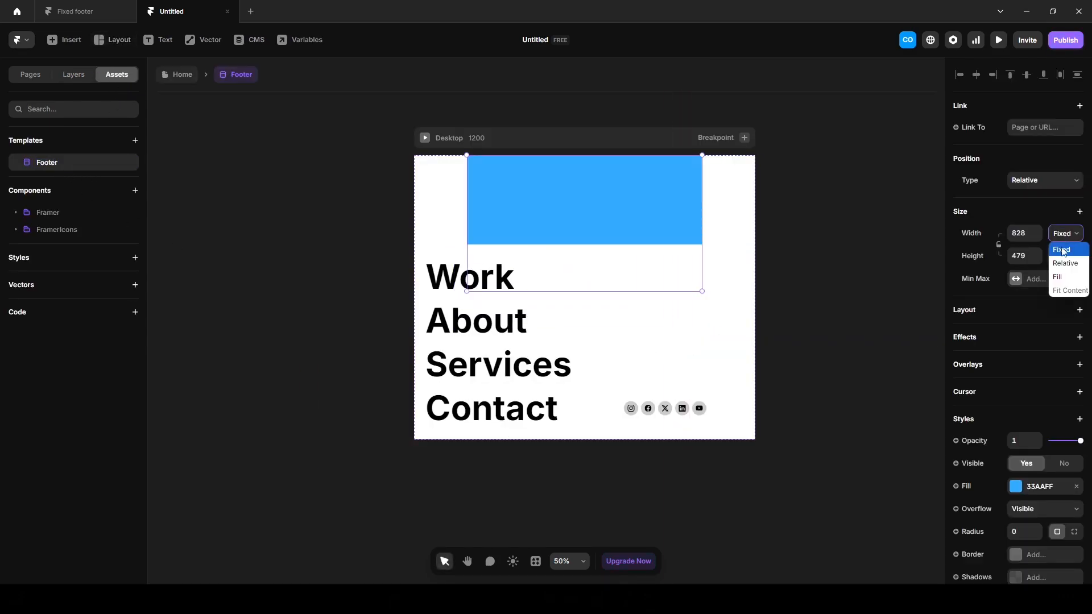
pyautogui.click(1060, 278)
pyautogui.click(1076, 487)
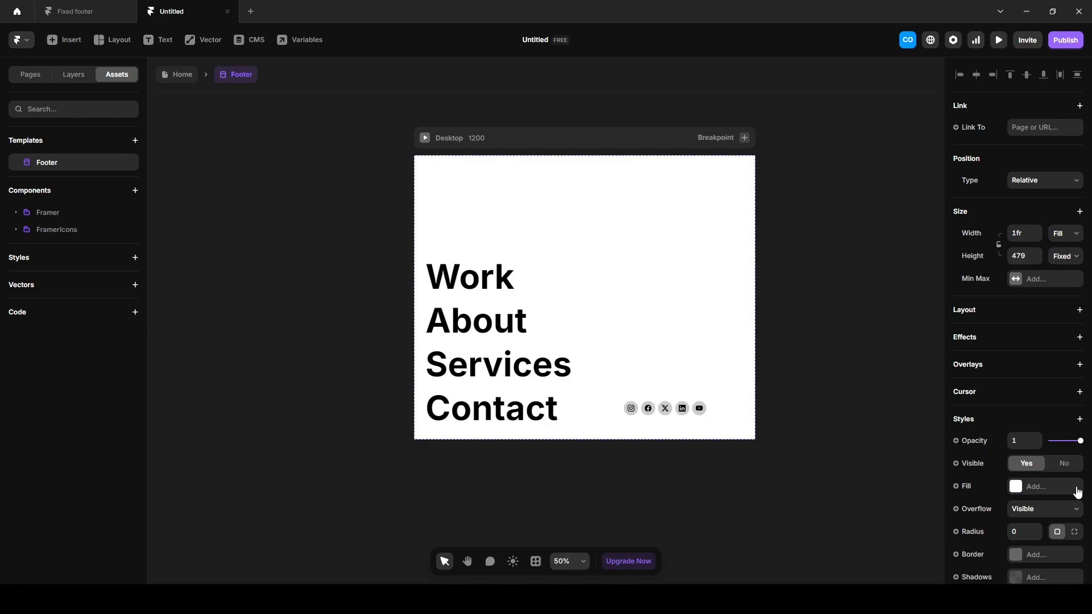
# Name the frame Spacer, move it below the Placeholder, and edit the Footer's bottom offset.
pyautogui.click(73, 75)
pyautogui.doubleClick(55, 162)
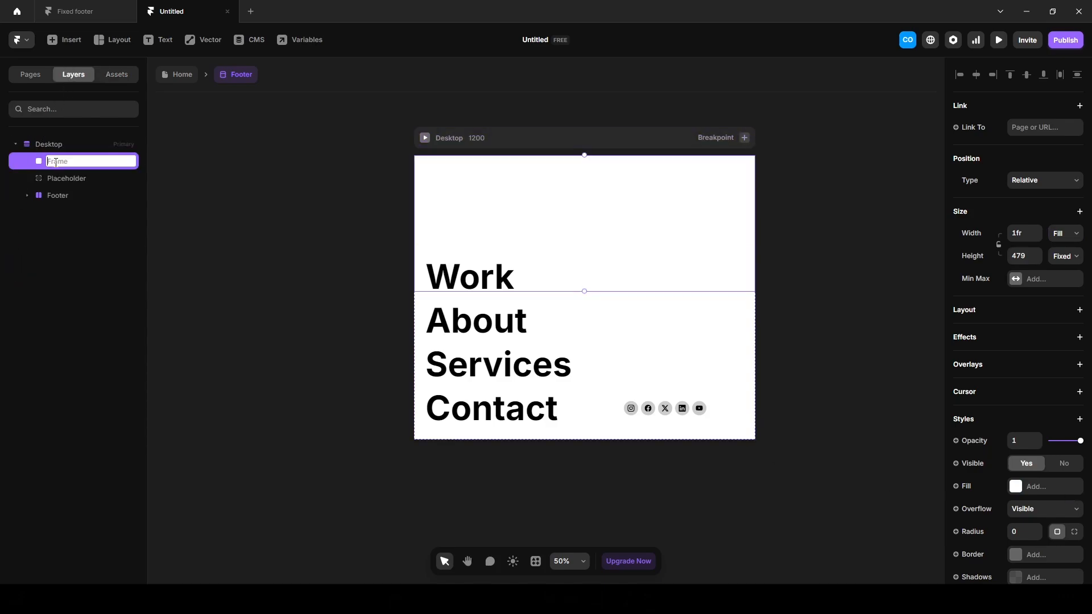
pyautogui.write('Spacer')
pyautogui.press('Return')
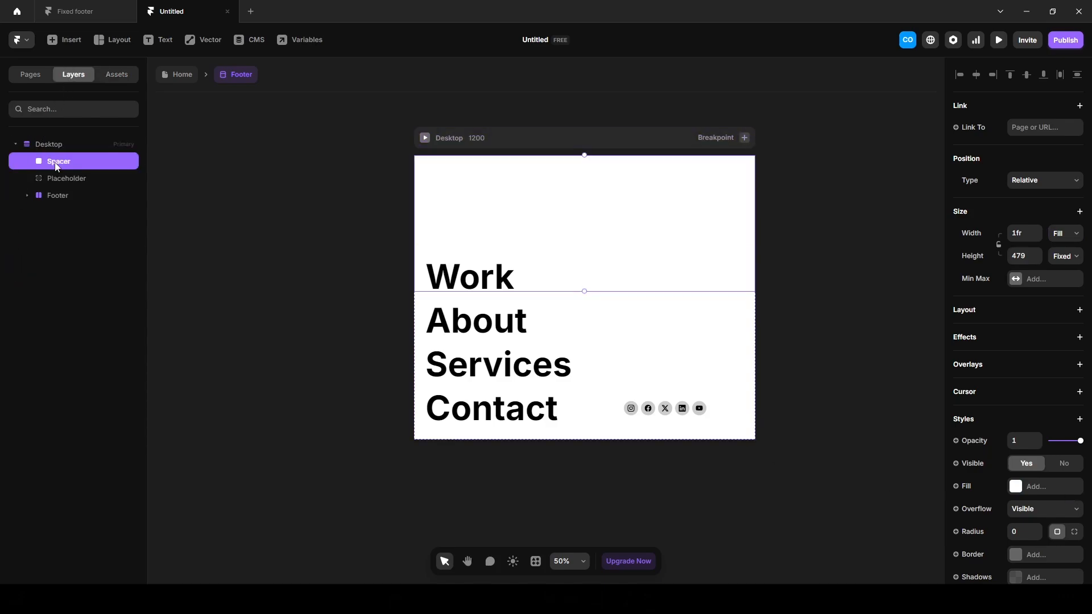
pyautogui.moveTo(57, 166); pyautogui.dragTo(45, 194)
pyautogui.click(87, 197)
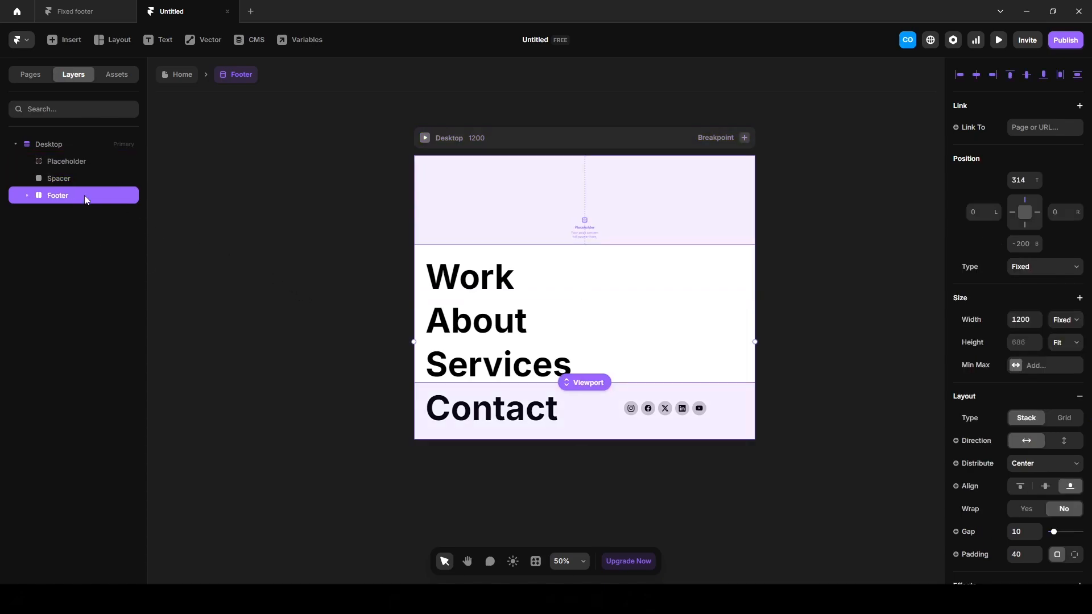
pyautogui.click(1016, 249)
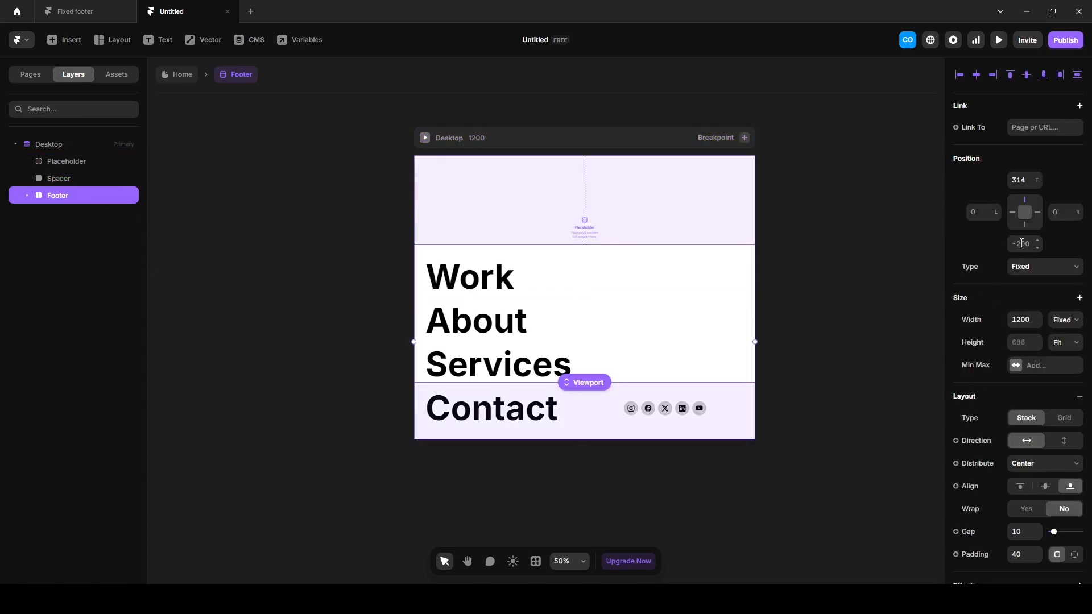
pyautogui.click(798, 344)
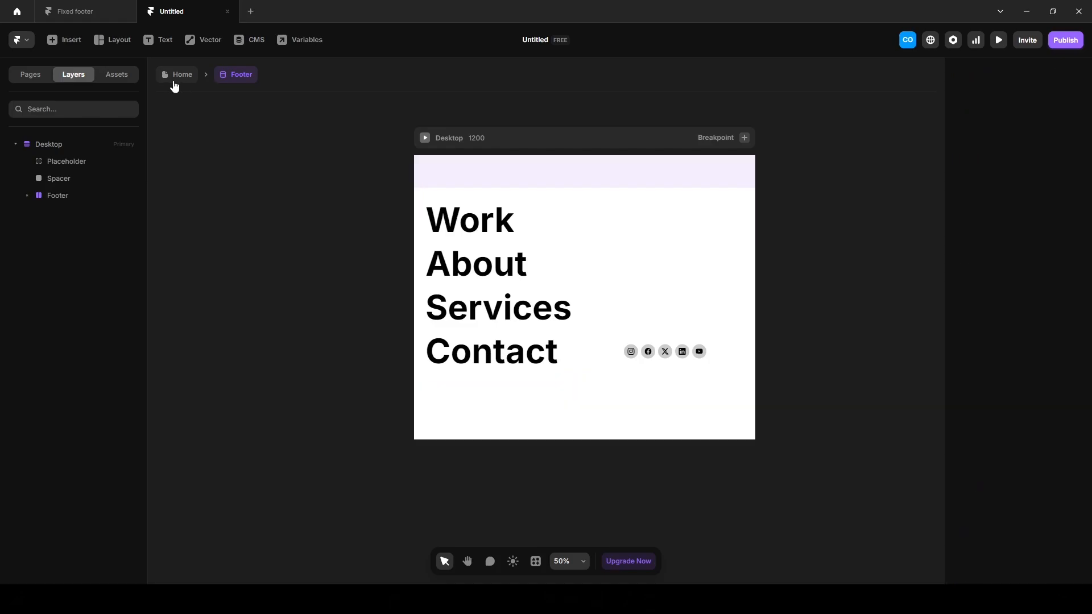
pyautogui.click(174, 79)
pyautogui.click(999, 40)
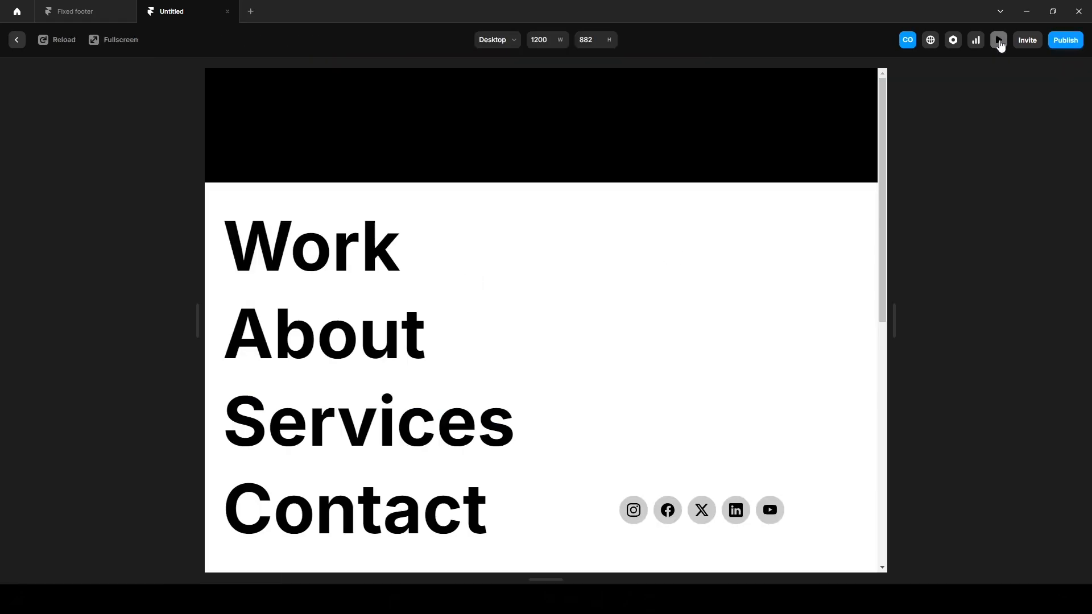
pyautogui.scroll(-5, 476, 328)
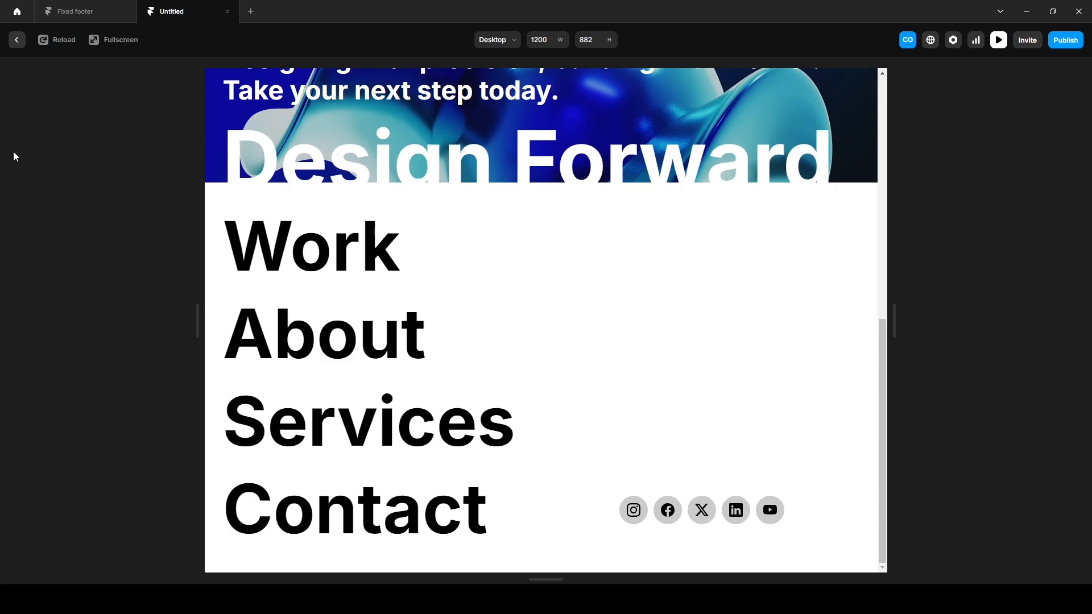
pyautogui.click(17, 40)
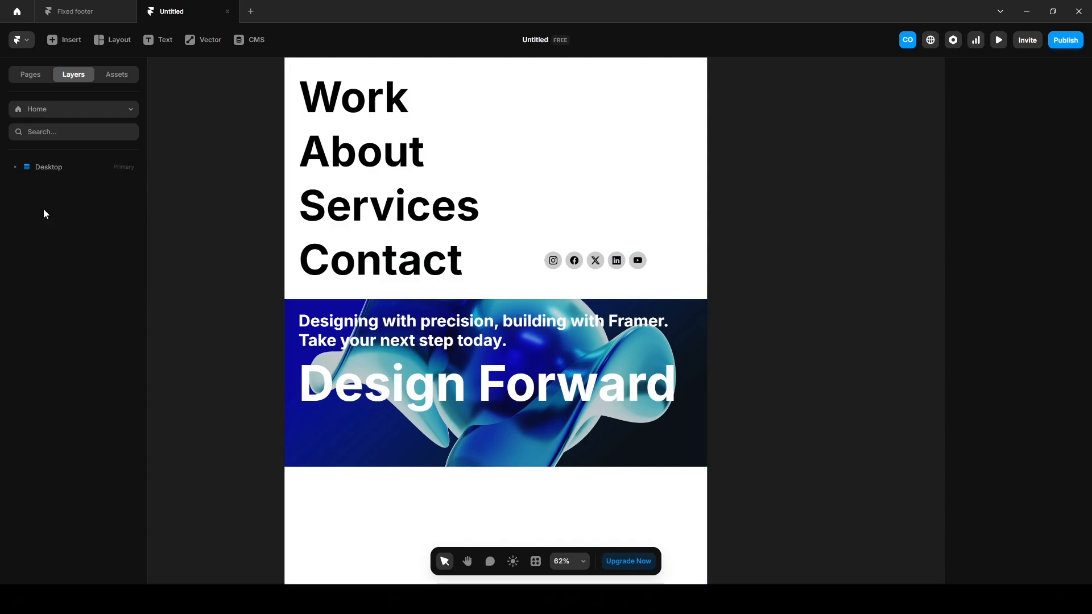
# Give the Container inside Desktop a Z Index of 2.
pyautogui.click(41, 169)
pyautogui.click(15, 168)
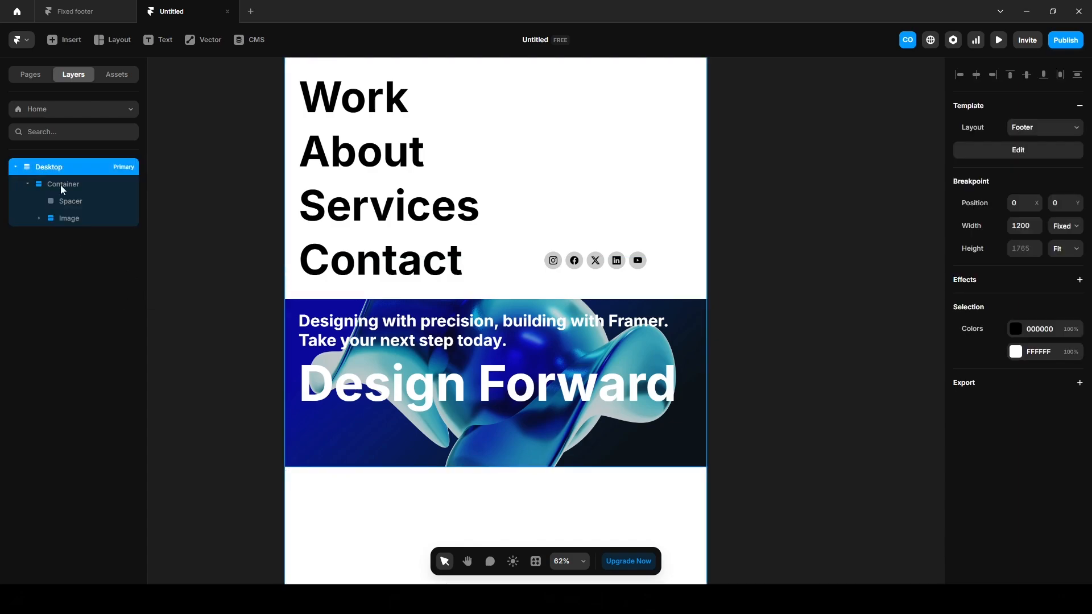
pyautogui.click(73, 185)
pyautogui.scroll(-4, 1034, 416)
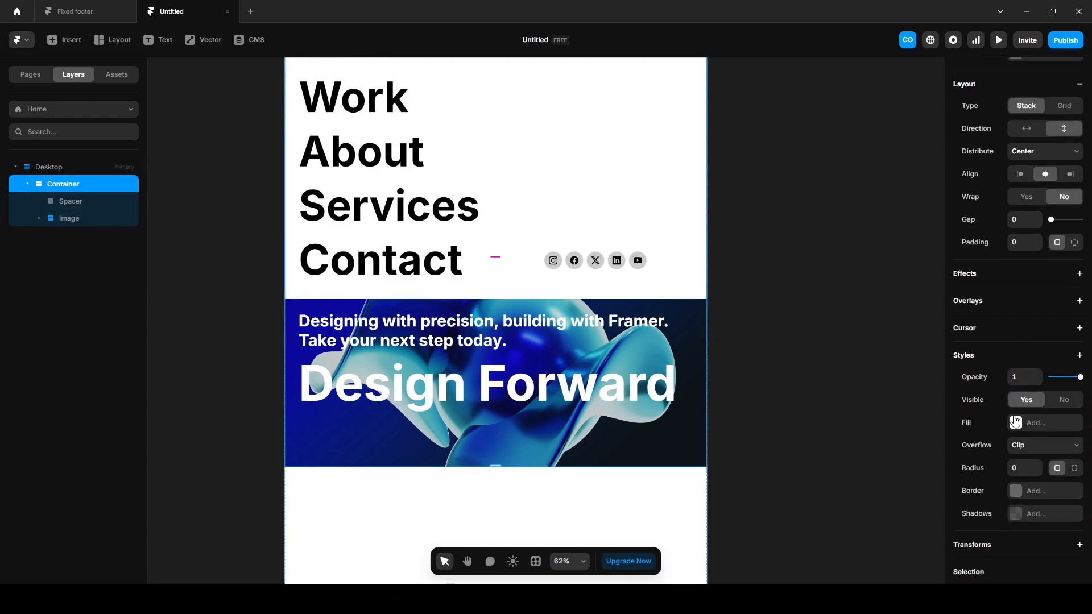
pyautogui.click(1081, 356)
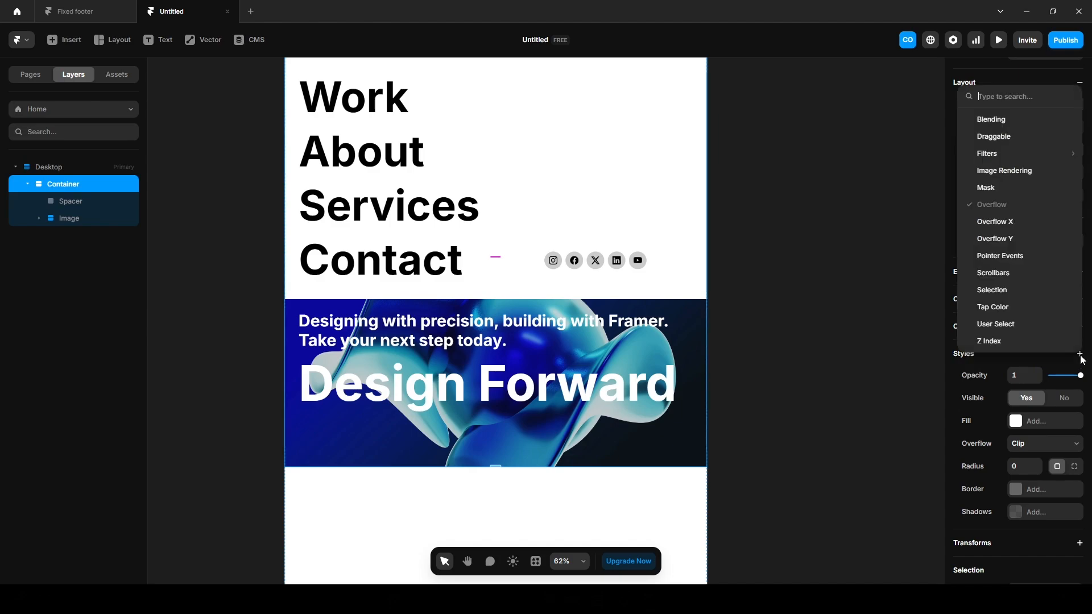
pyautogui.click(997, 342)
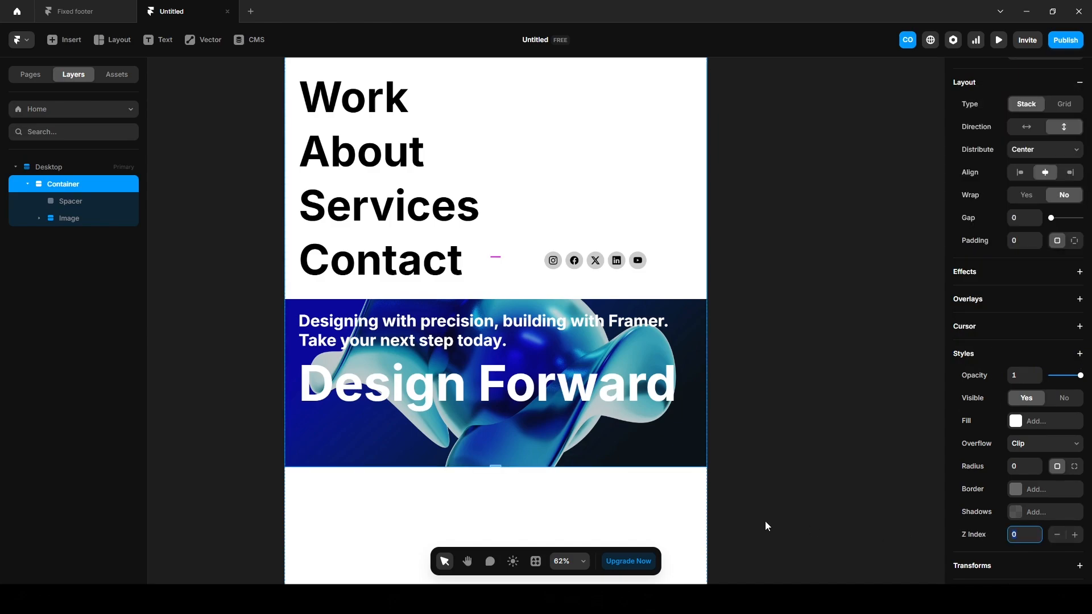
pyautogui.write('2')
pyautogui.press('Return')
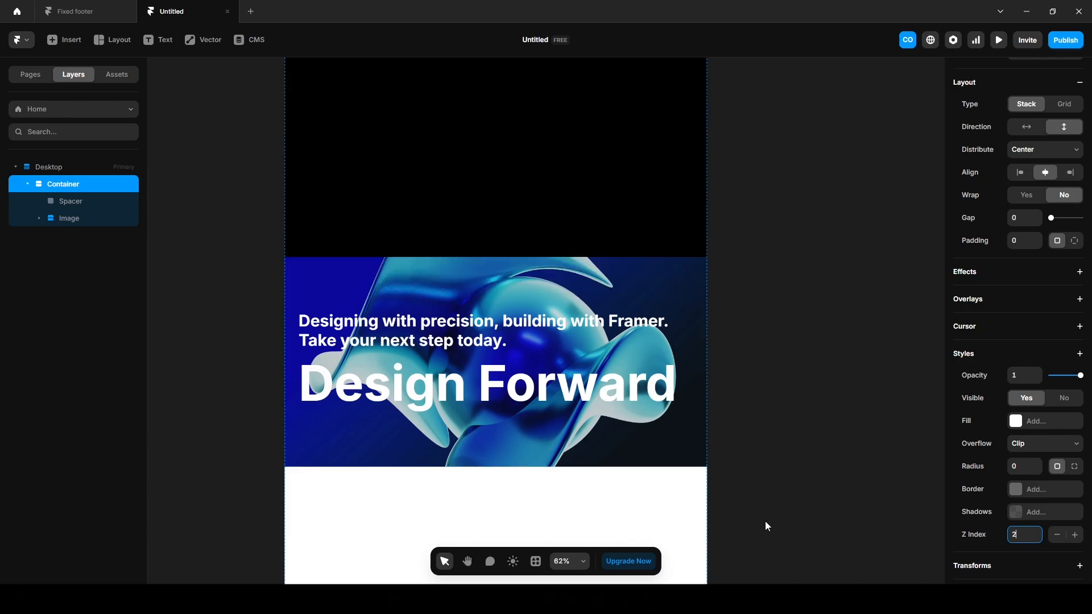
pyautogui.click(765, 526)
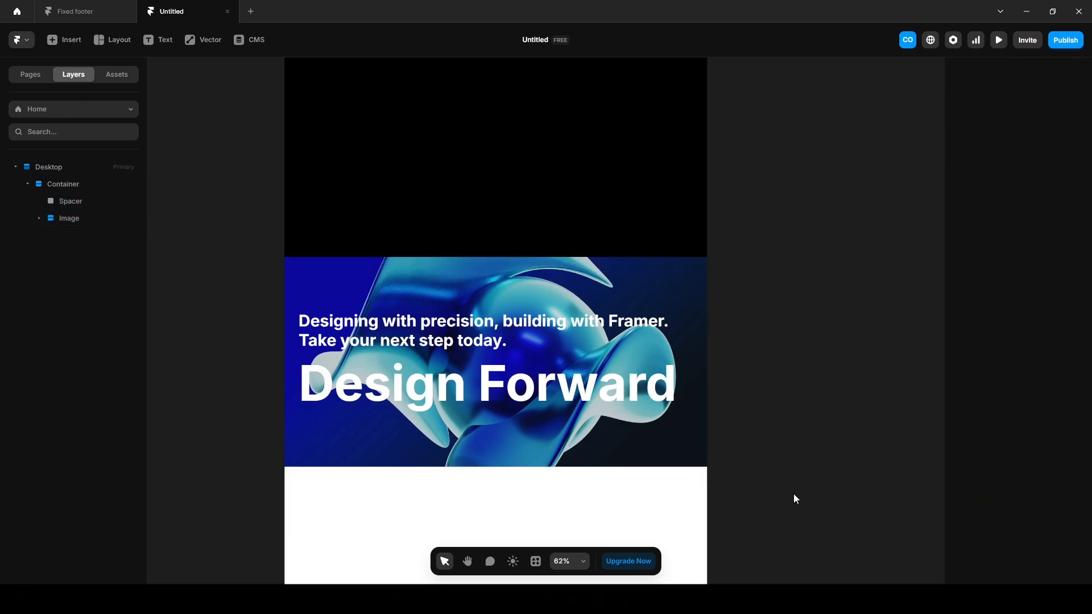
# Preview the page and scroll to see the hero move over the fixed footer.
pyautogui.click(999, 40)
pyautogui.scroll(-5, 640, 413)
pyautogui.scroll(-1, 641, 418)
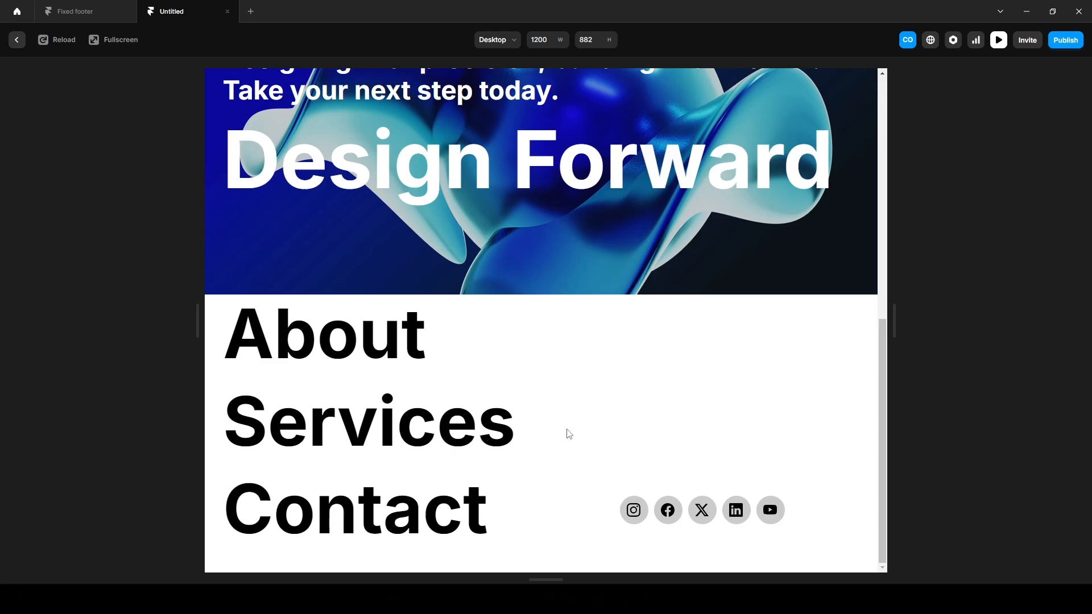
# Leave the preview and set the Footer template's Spacer height to 686.
pyautogui.click(17, 41)
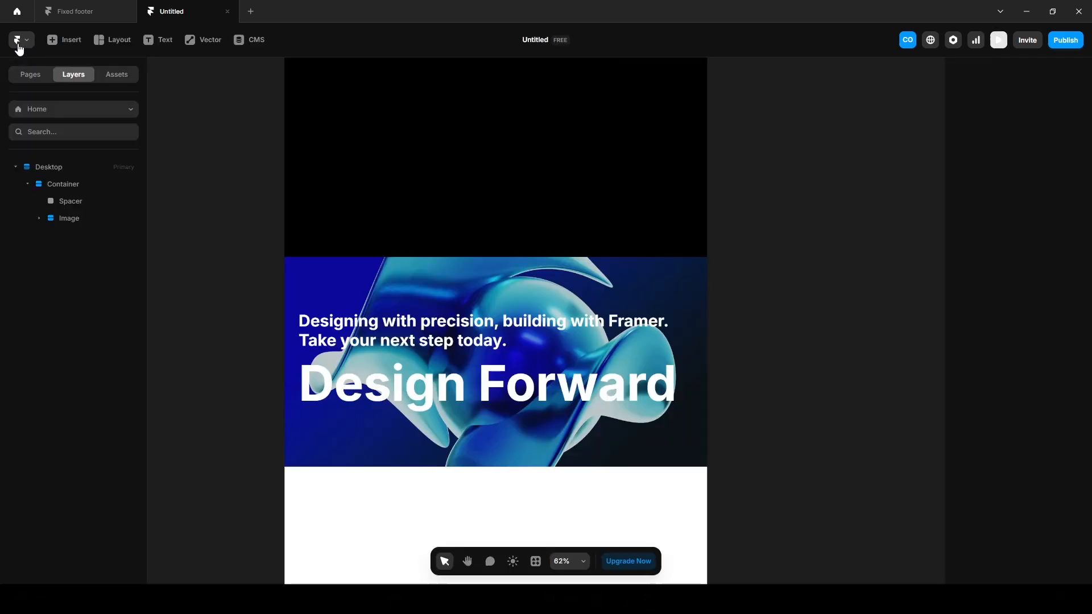
pyautogui.click(113, 80)
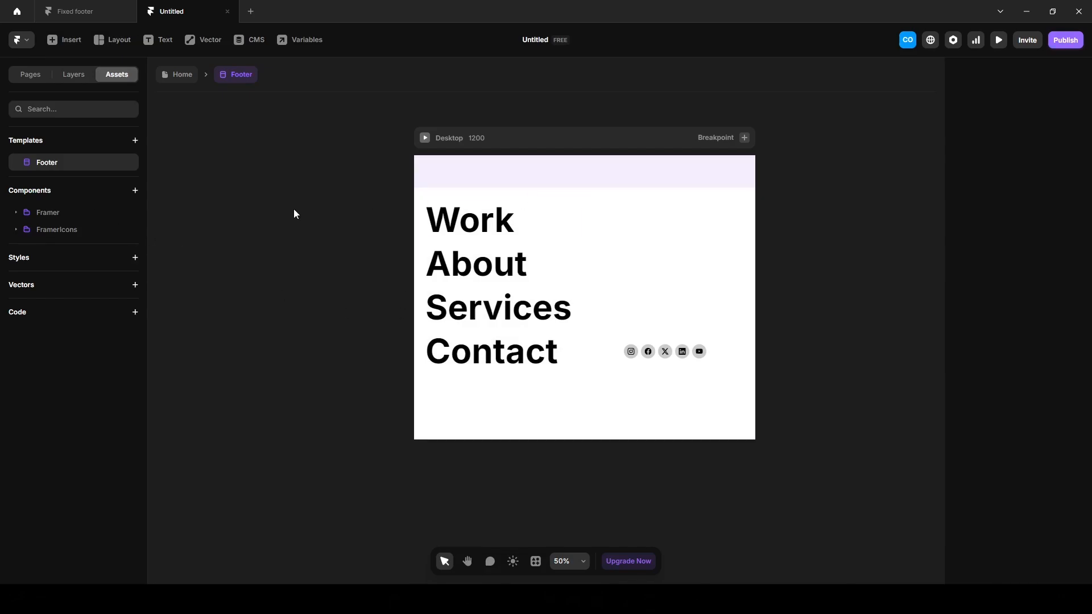
pyautogui.click(69, 78)
pyautogui.click(67, 144)
pyautogui.click(61, 179)
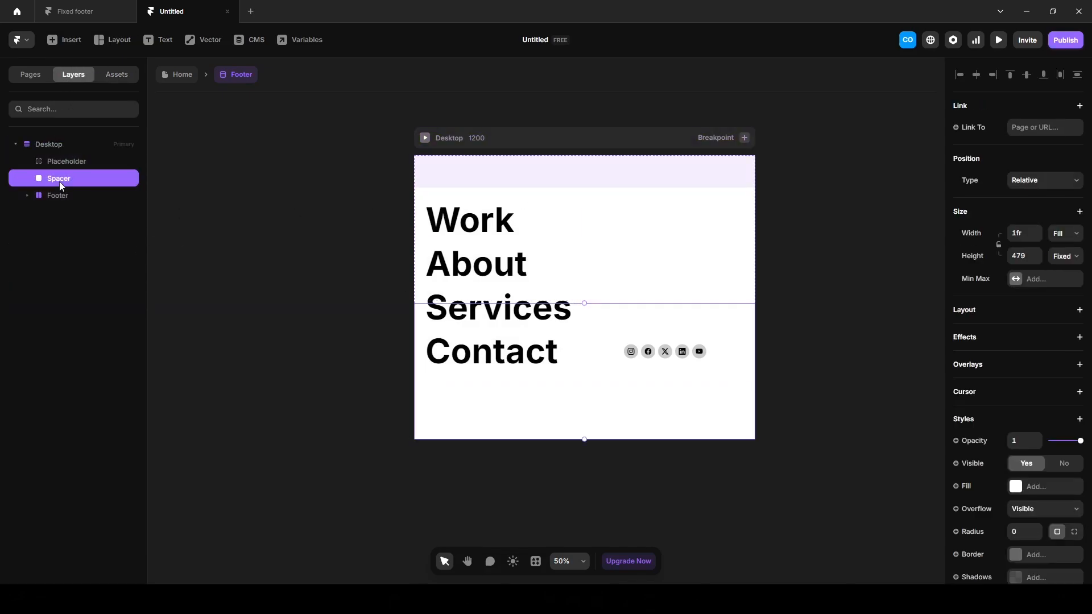
pyautogui.click(1024, 256)
pyautogui.write('686')
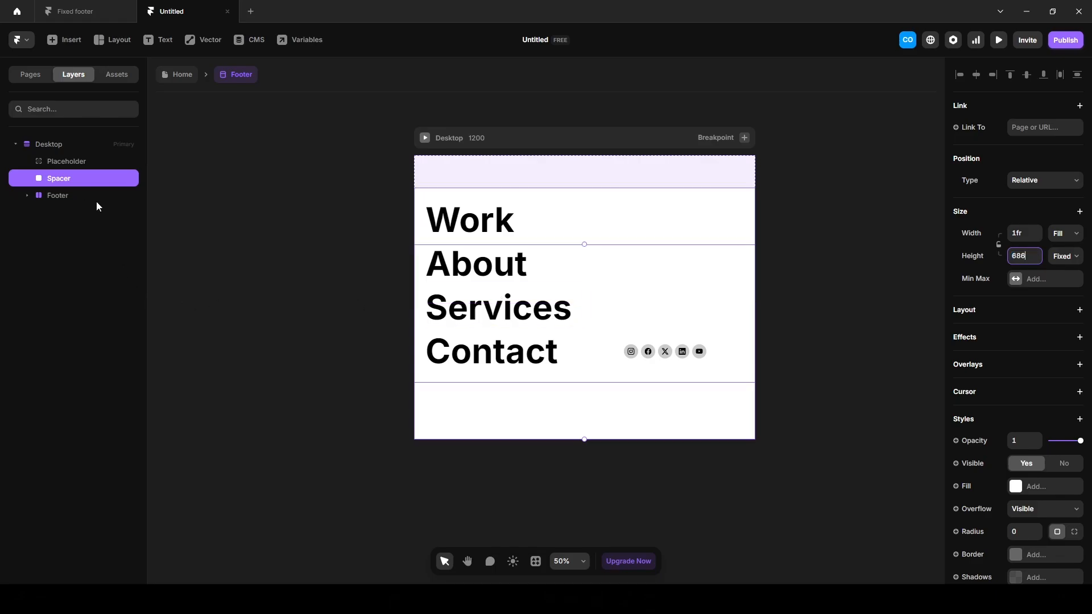
pyautogui.click(71, 196)
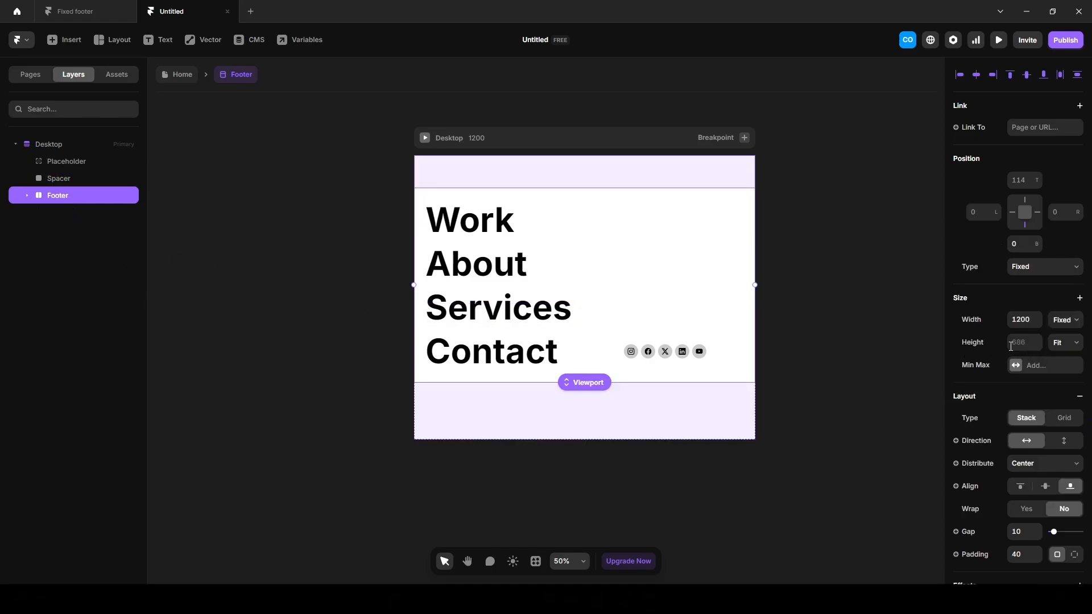
# Return to the Home page and preview the hero scrolling away over the fixed footer.
pyautogui.click(181, 81)
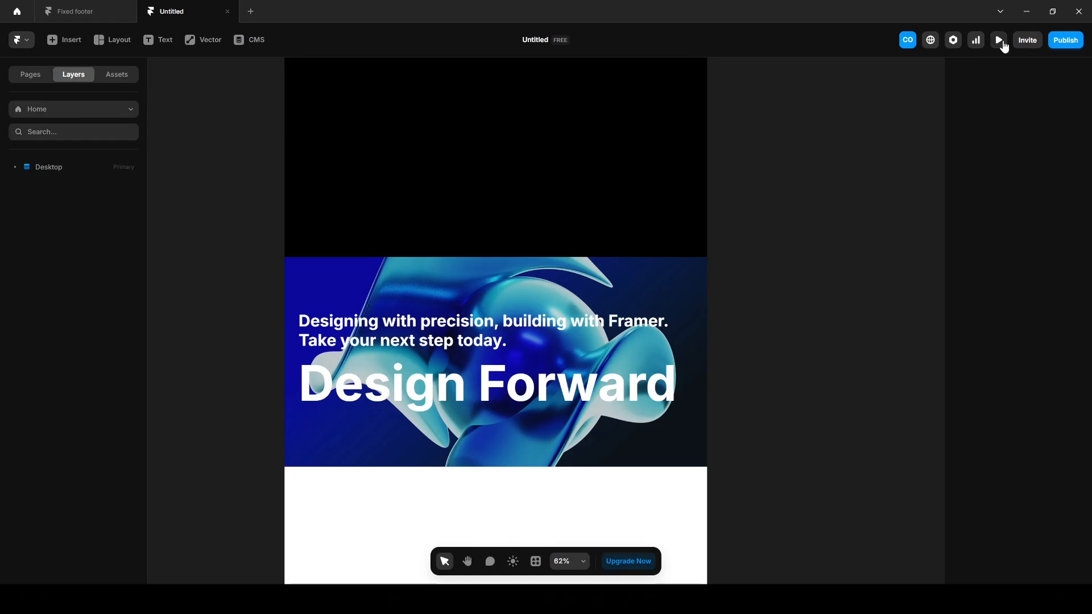
pyautogui.click(999, 41)
pyautogui.scroll(-10, 475, 494)
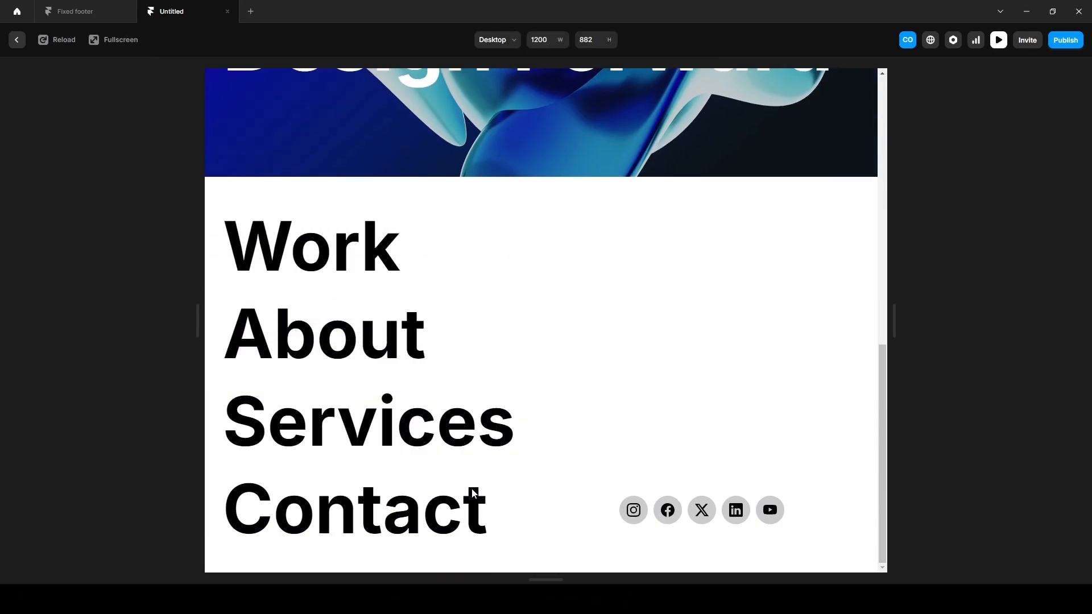